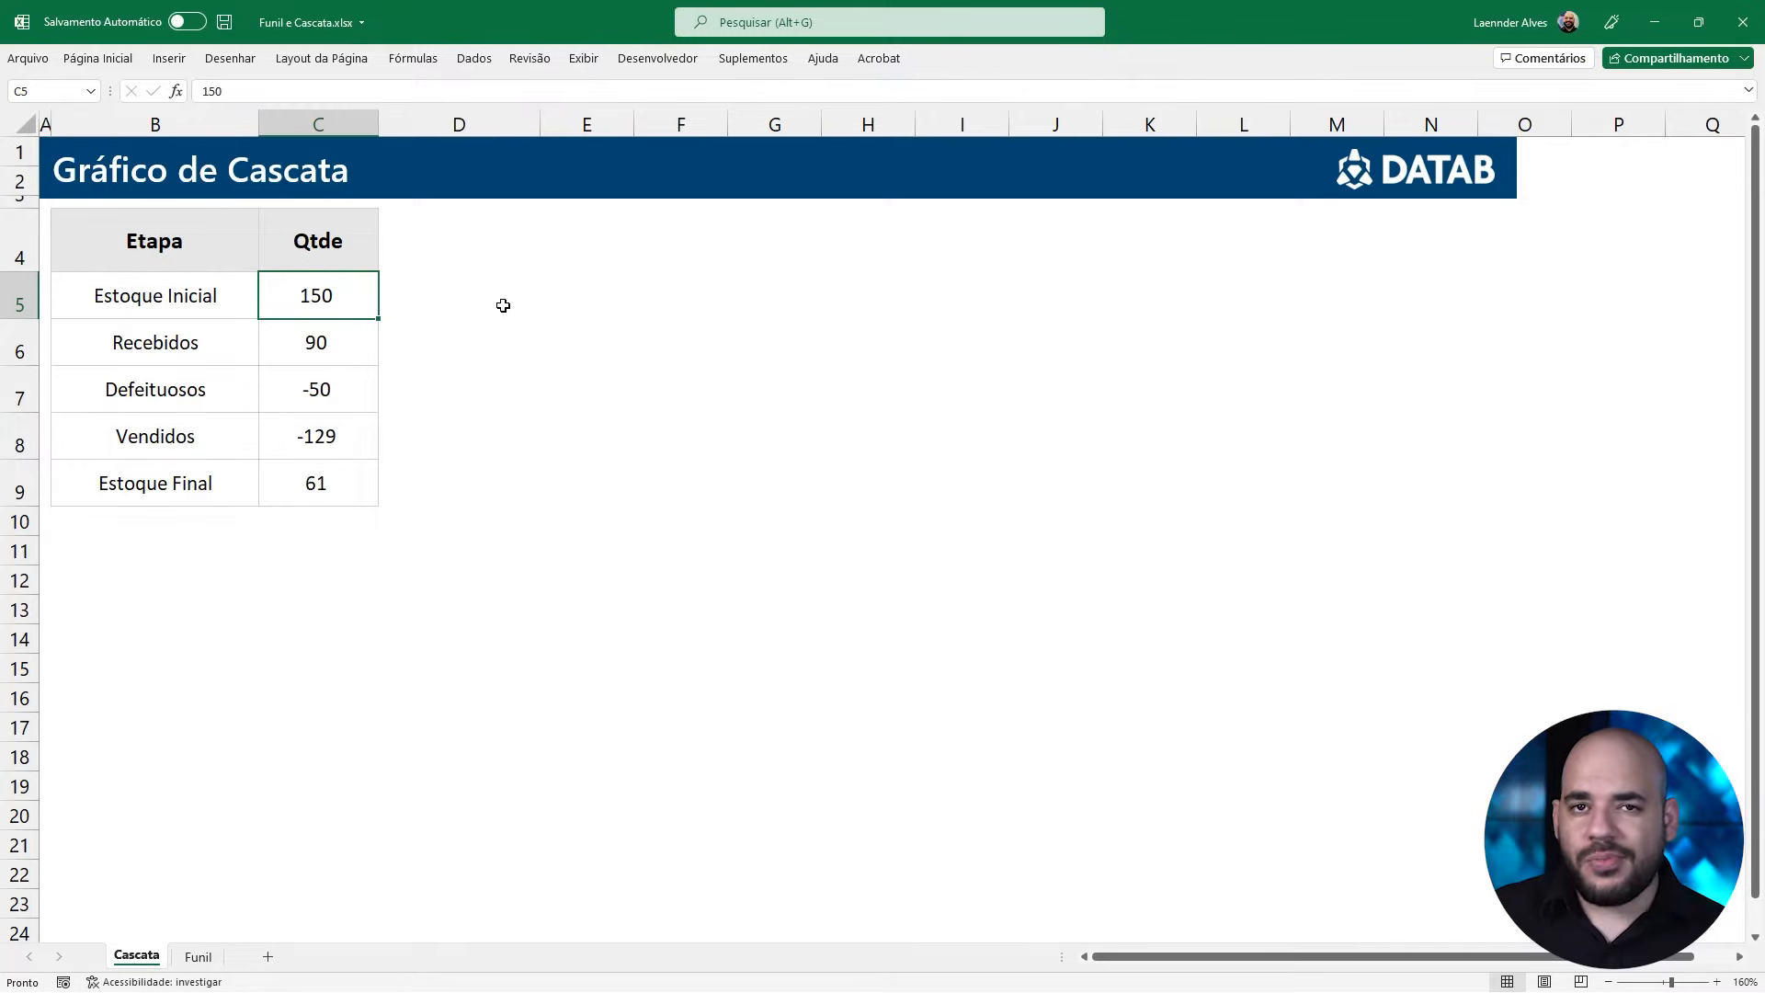
Review the stock stages and quantities in the table, including the formula behind the Estoque Final quantity in C9
drag(125, 304, 308, 298)
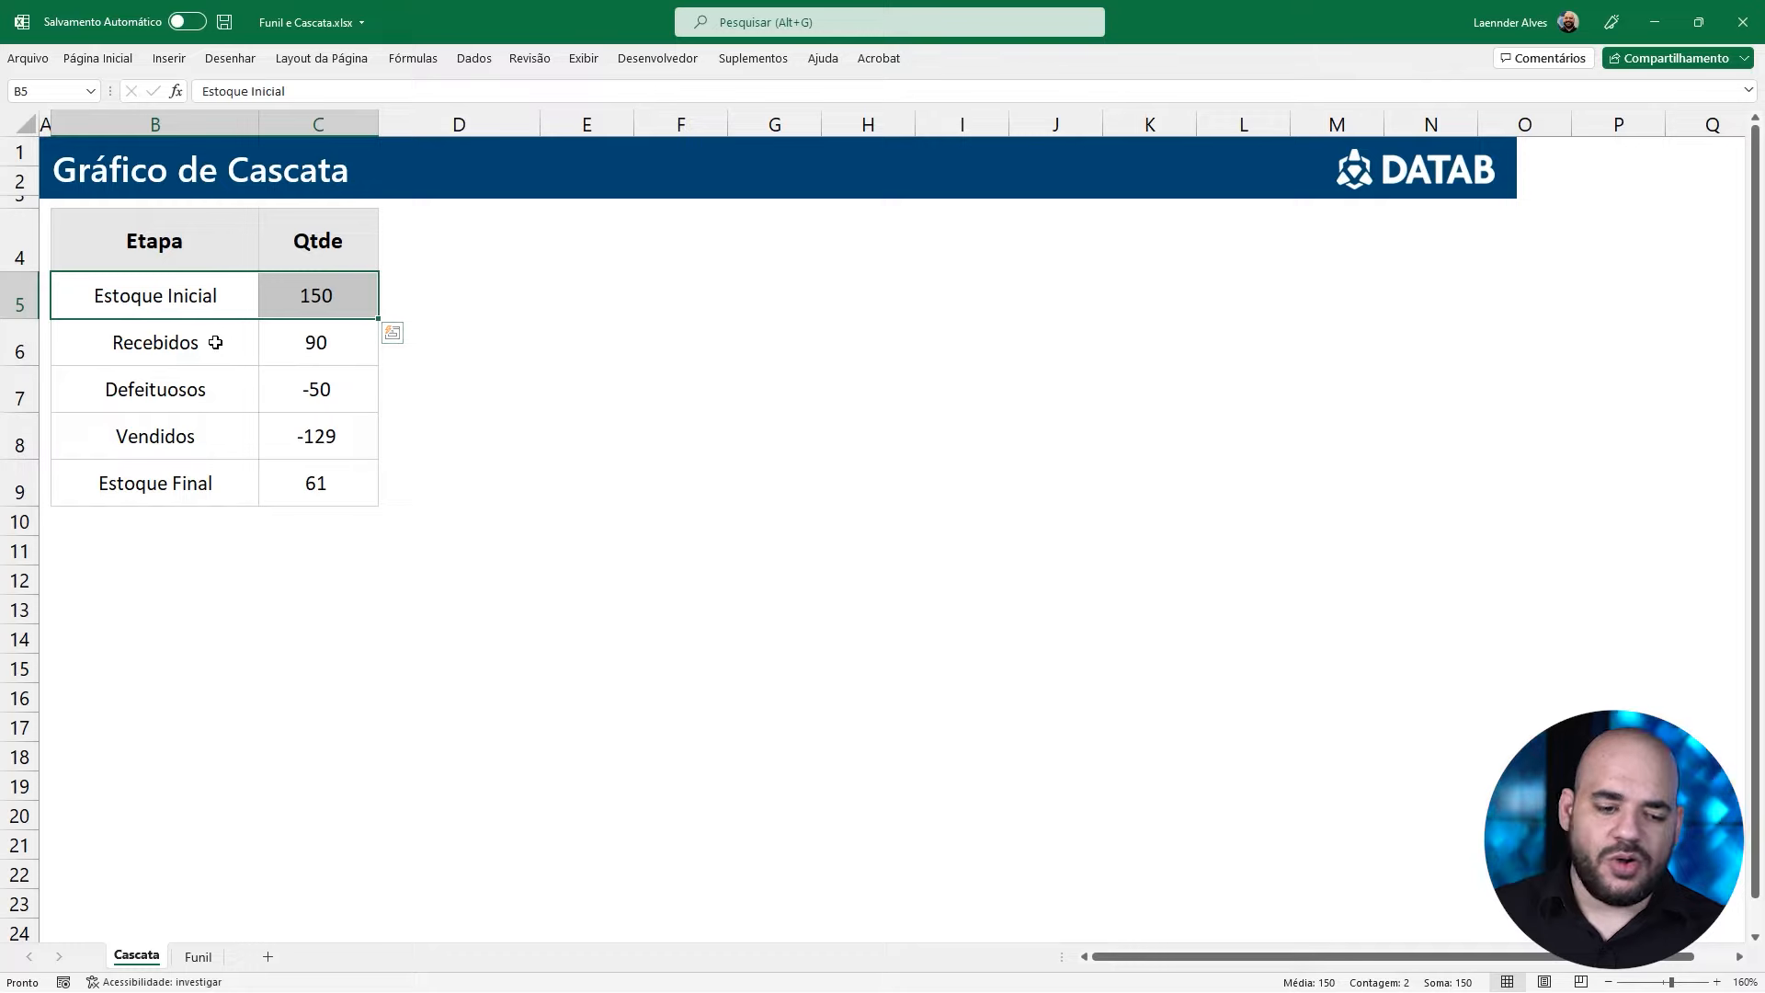
drag(215, 342, 284, 335)
click(232, 384)
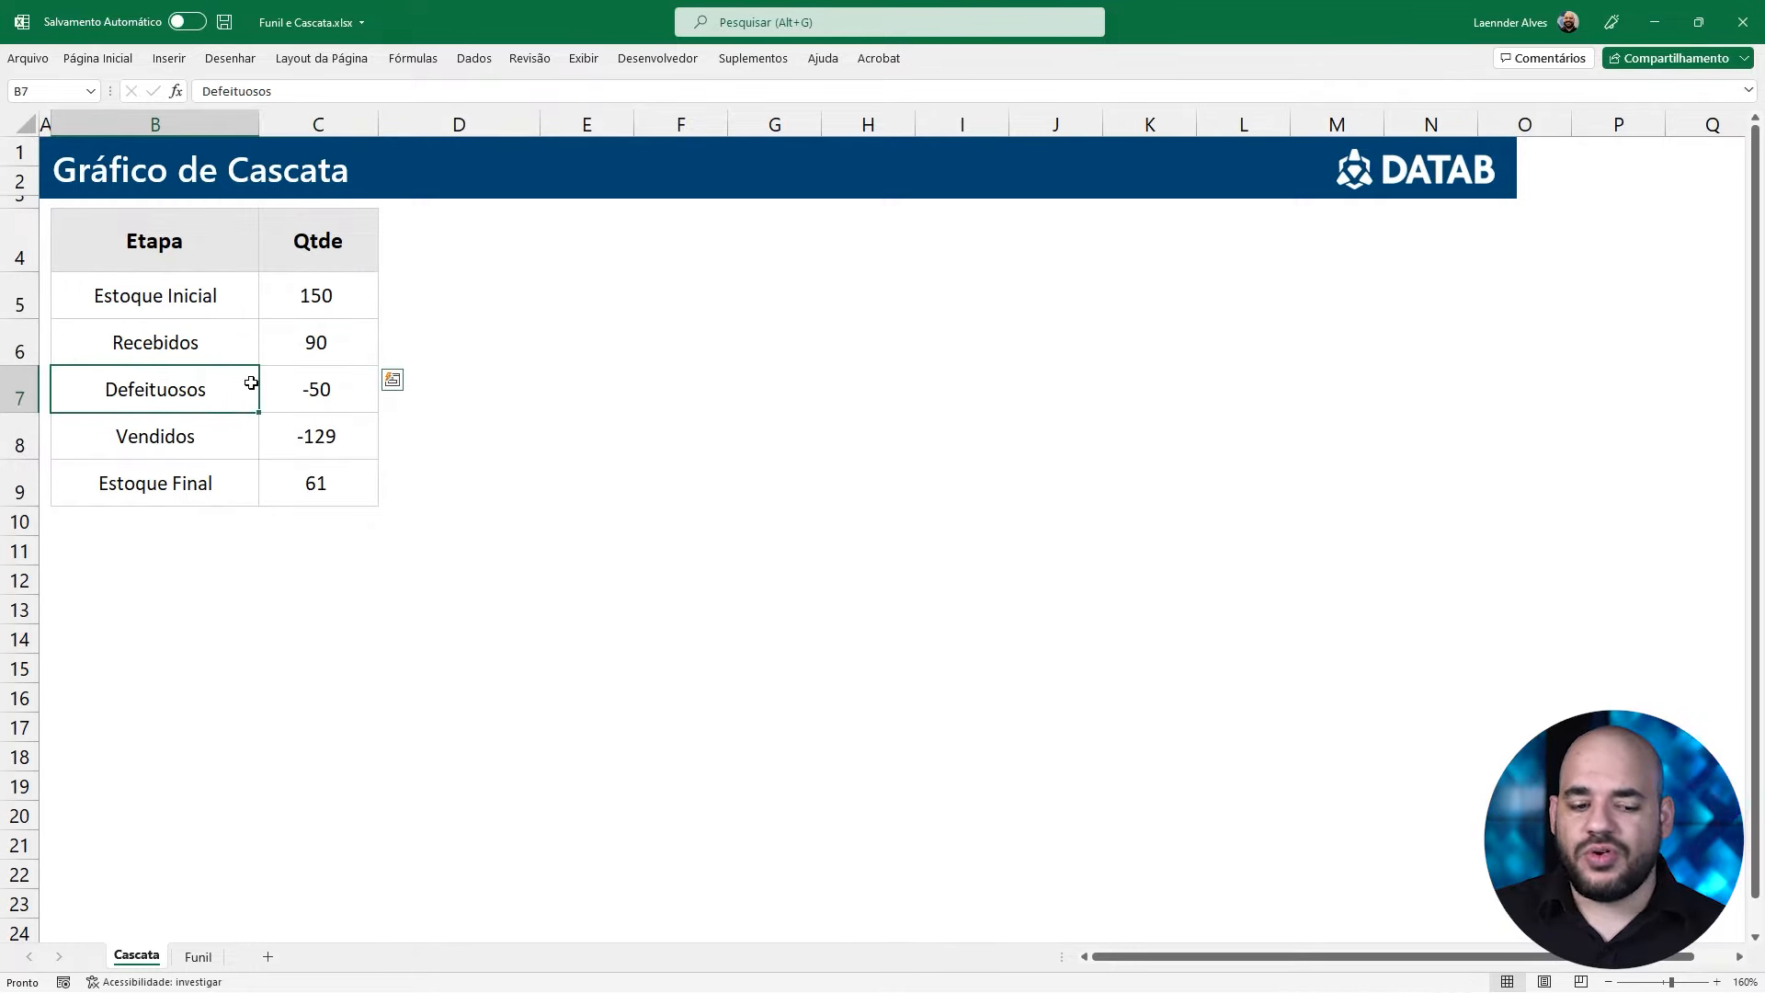
click(229, 442)
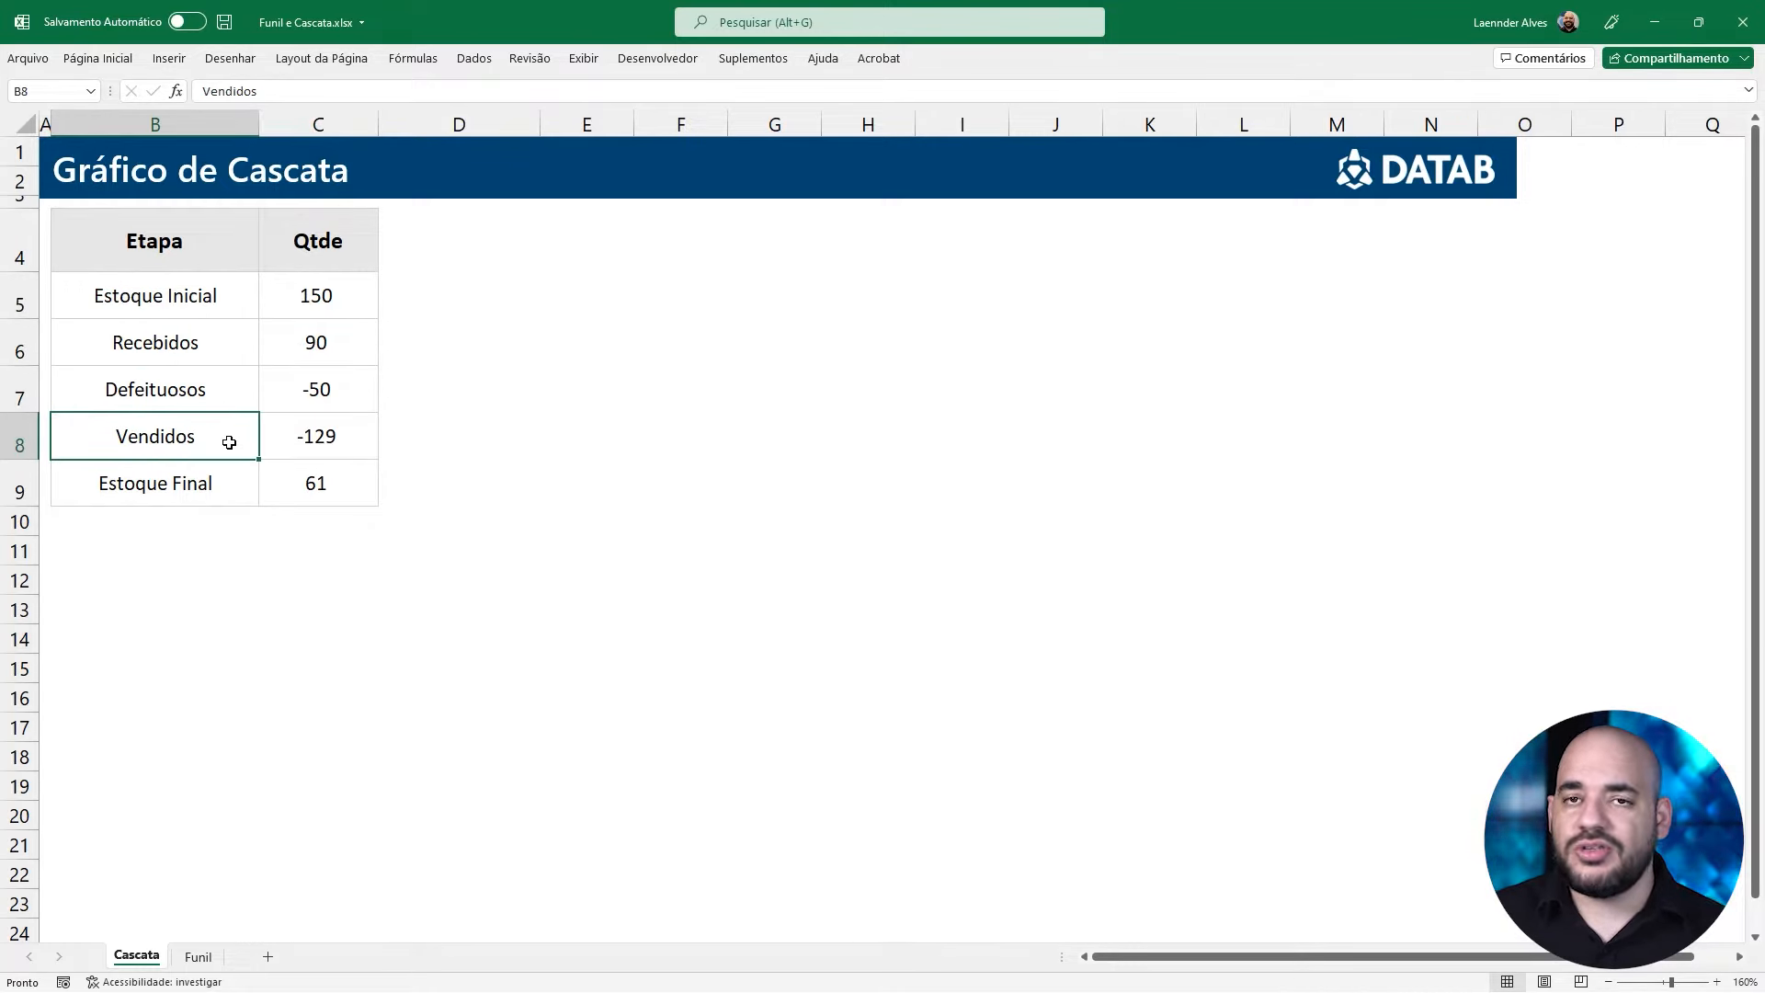
double_click(319, 488)
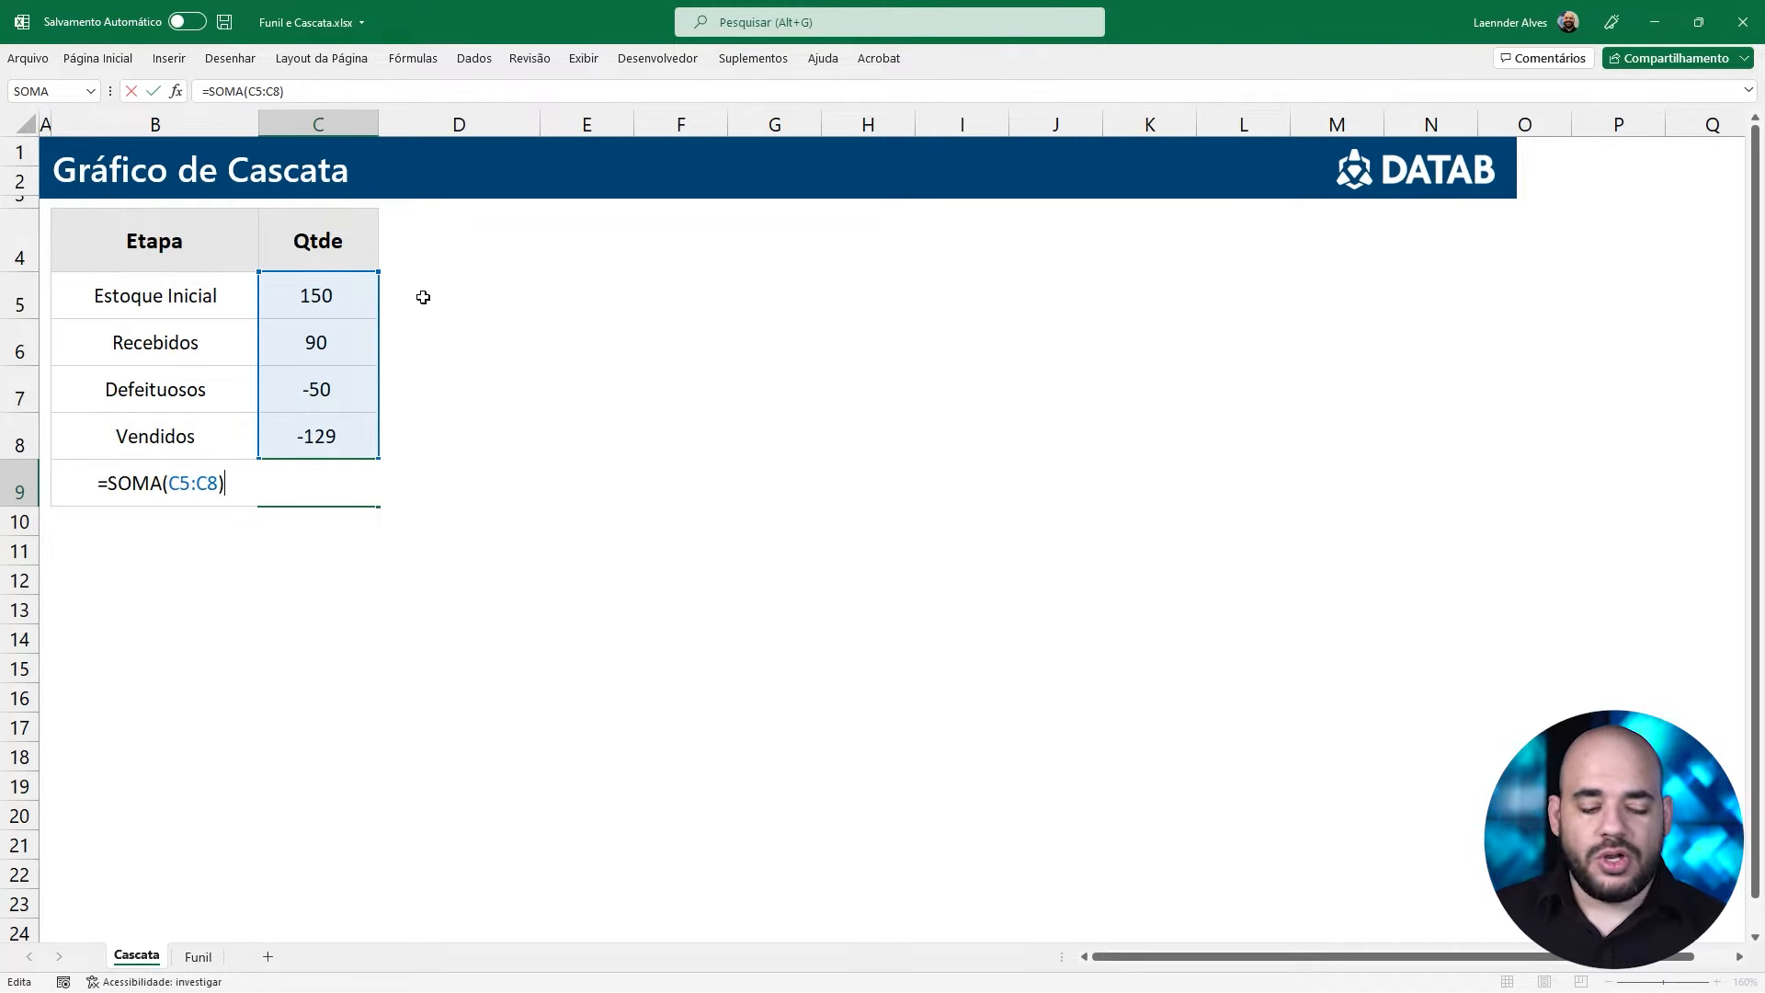
key(Escape)
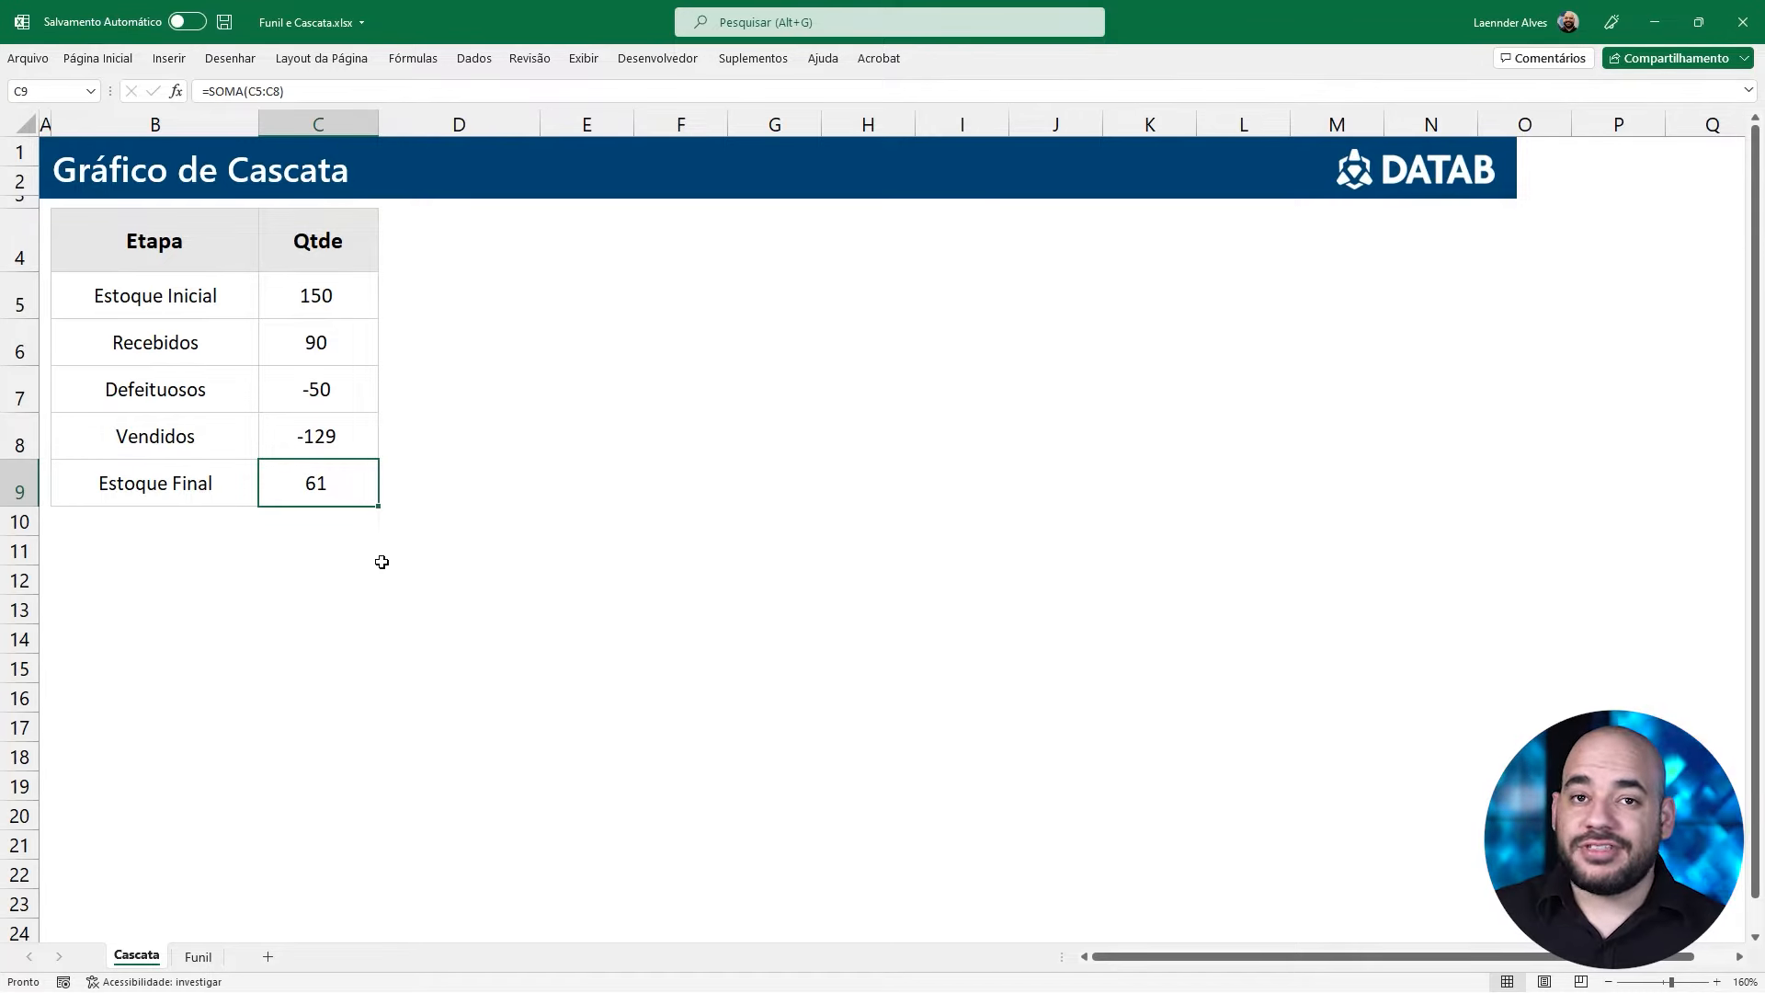
Insert a waterfall (Cascata) chart from the table range B4:C9 and place it right beside the table
drag(165, 241, 325, 489)
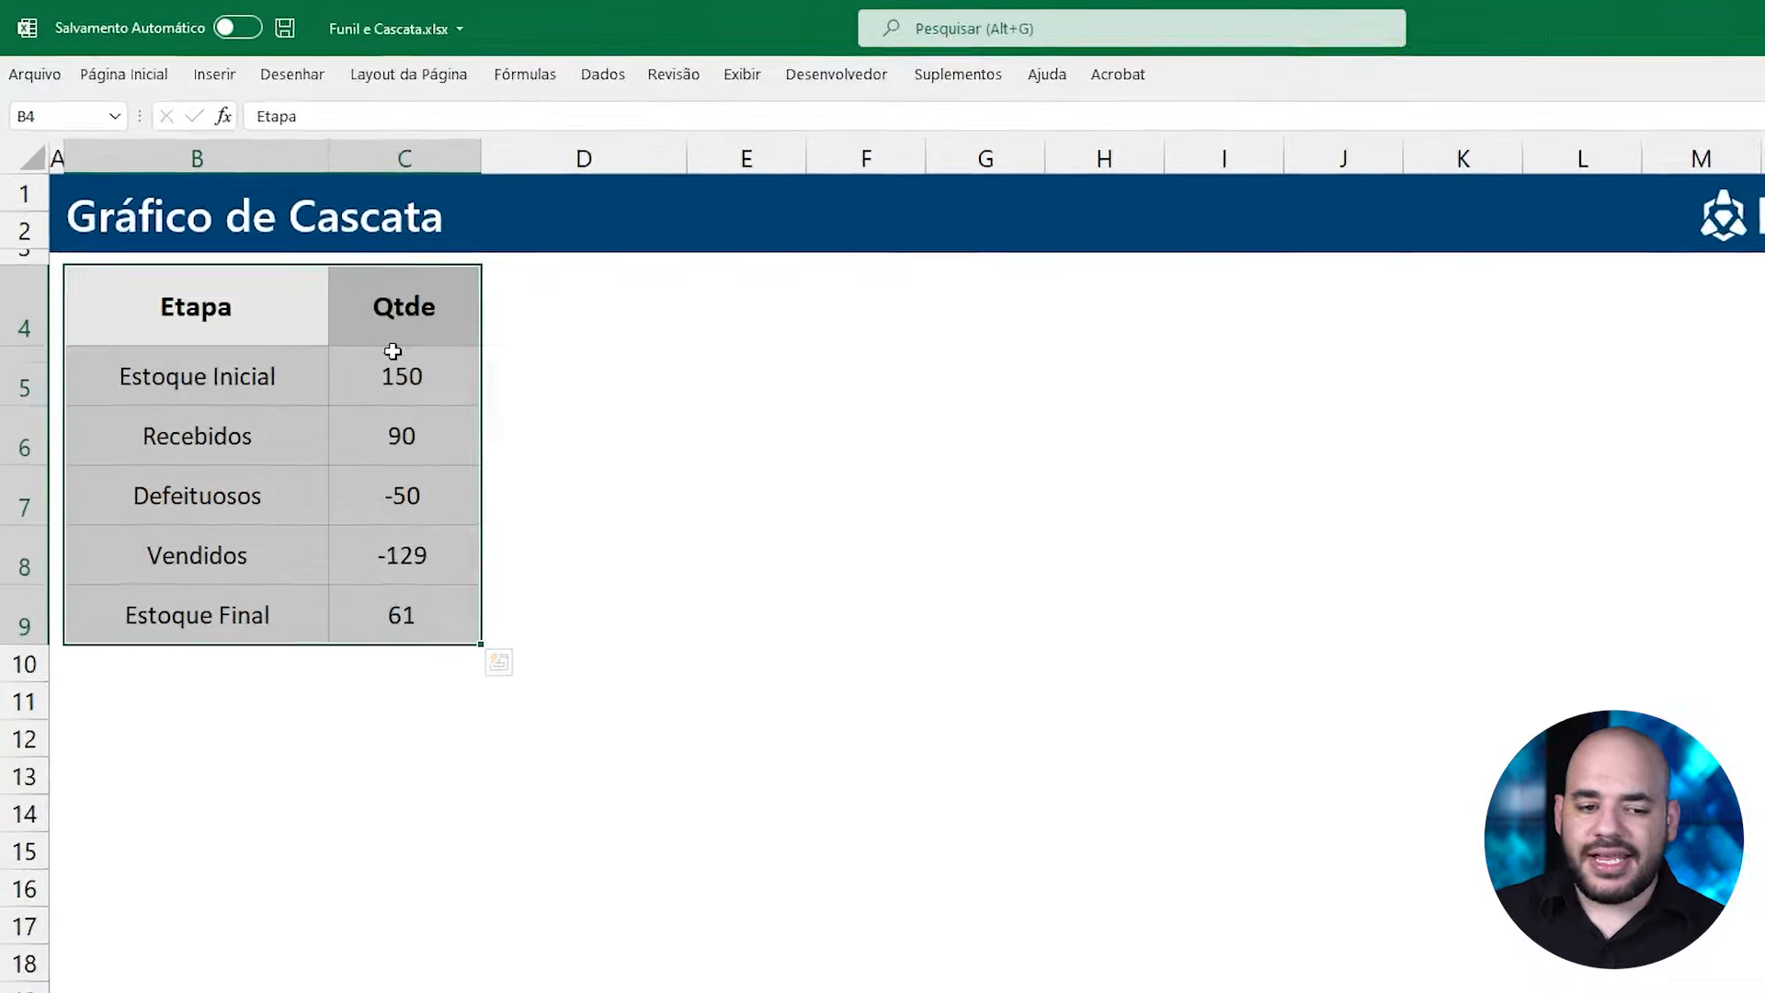
click(169, 61)
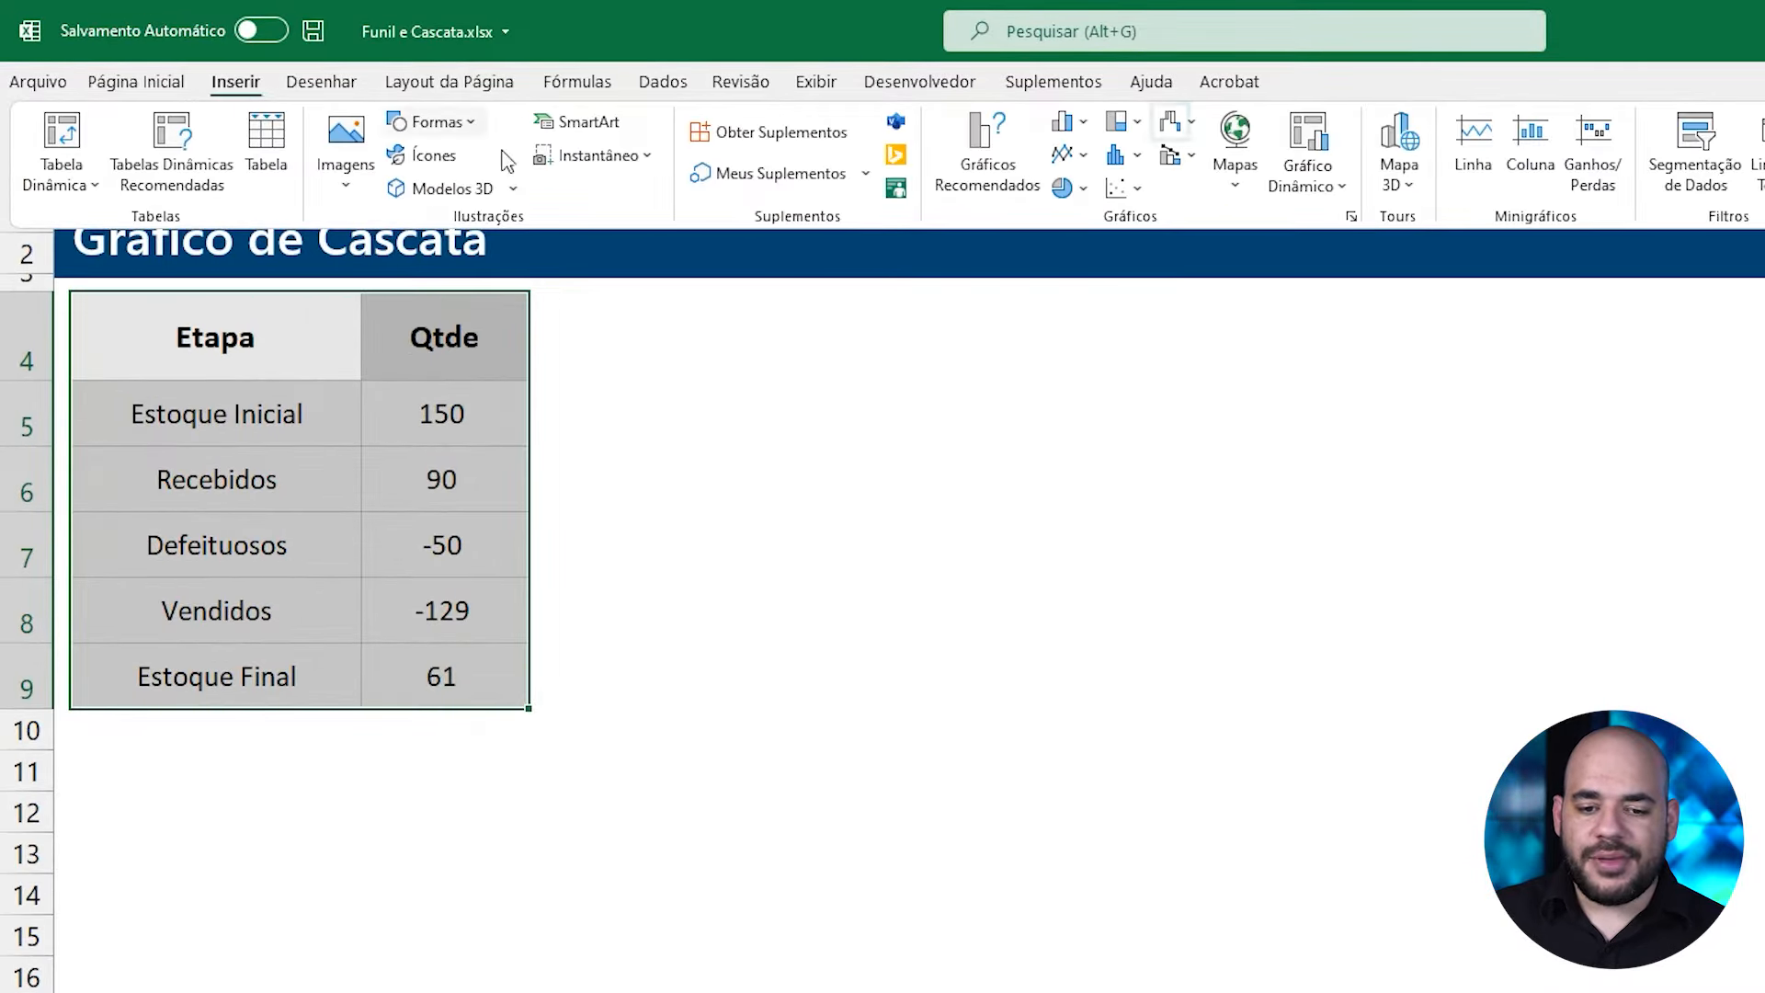
click(1192, 129)
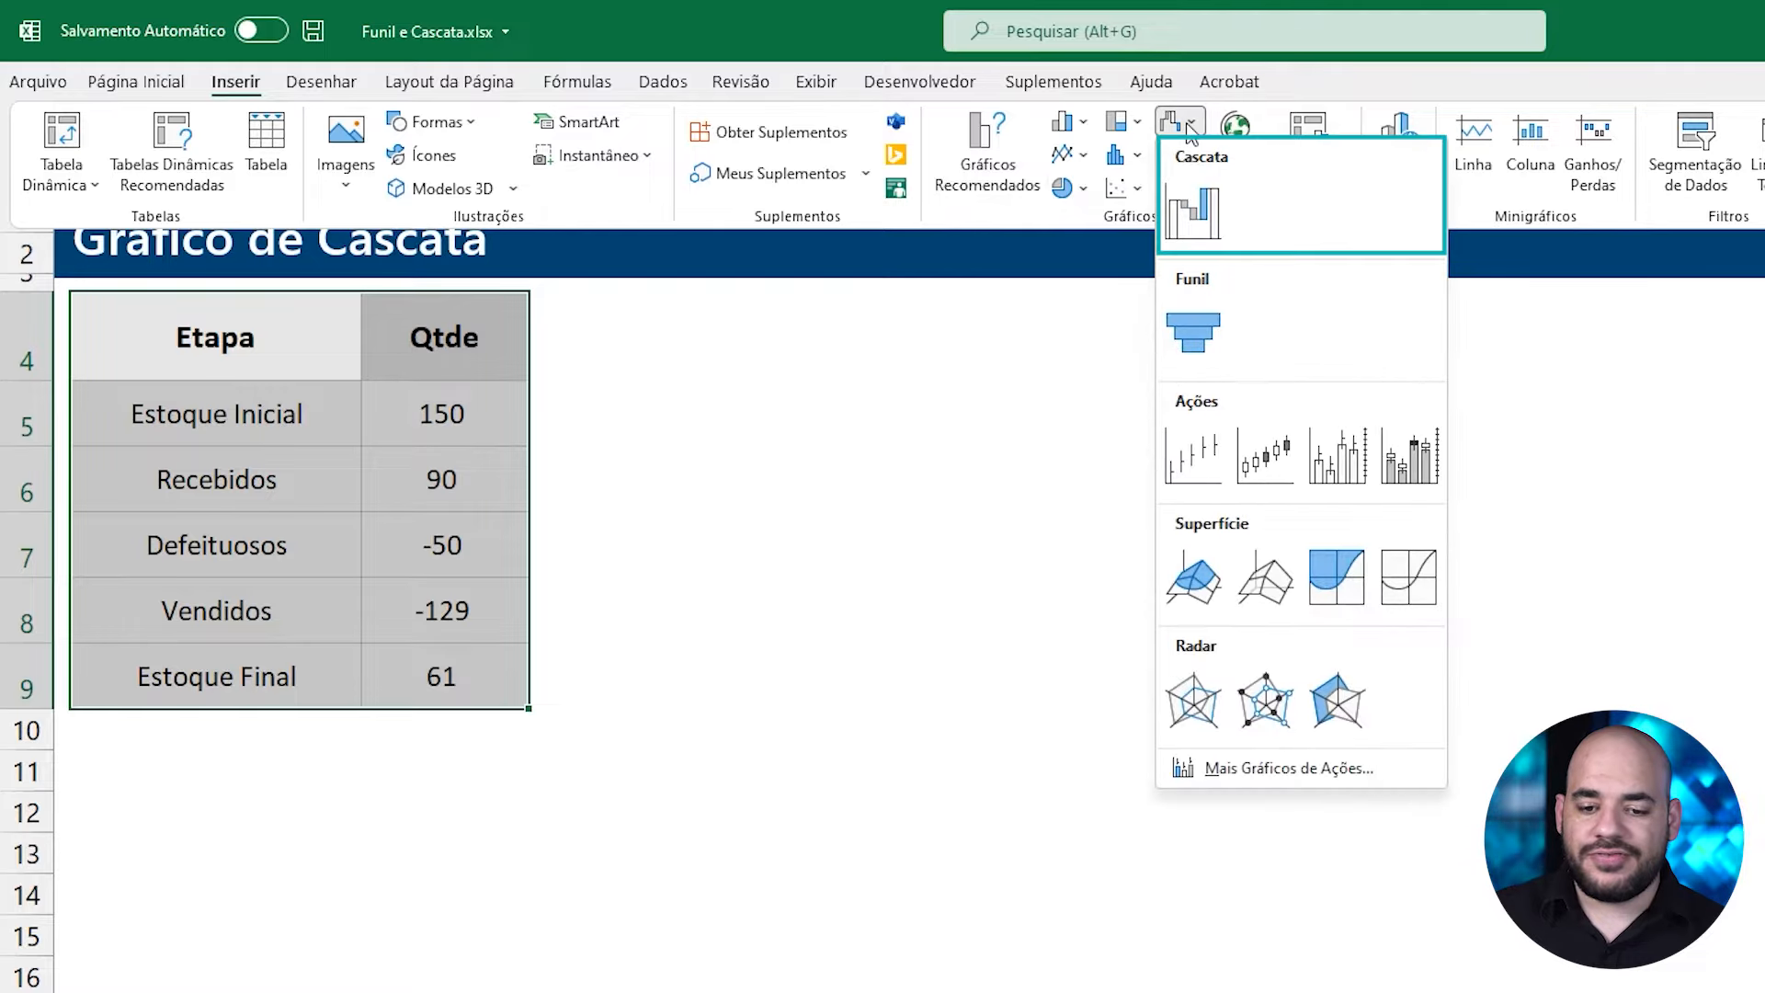
click(1192, 217)
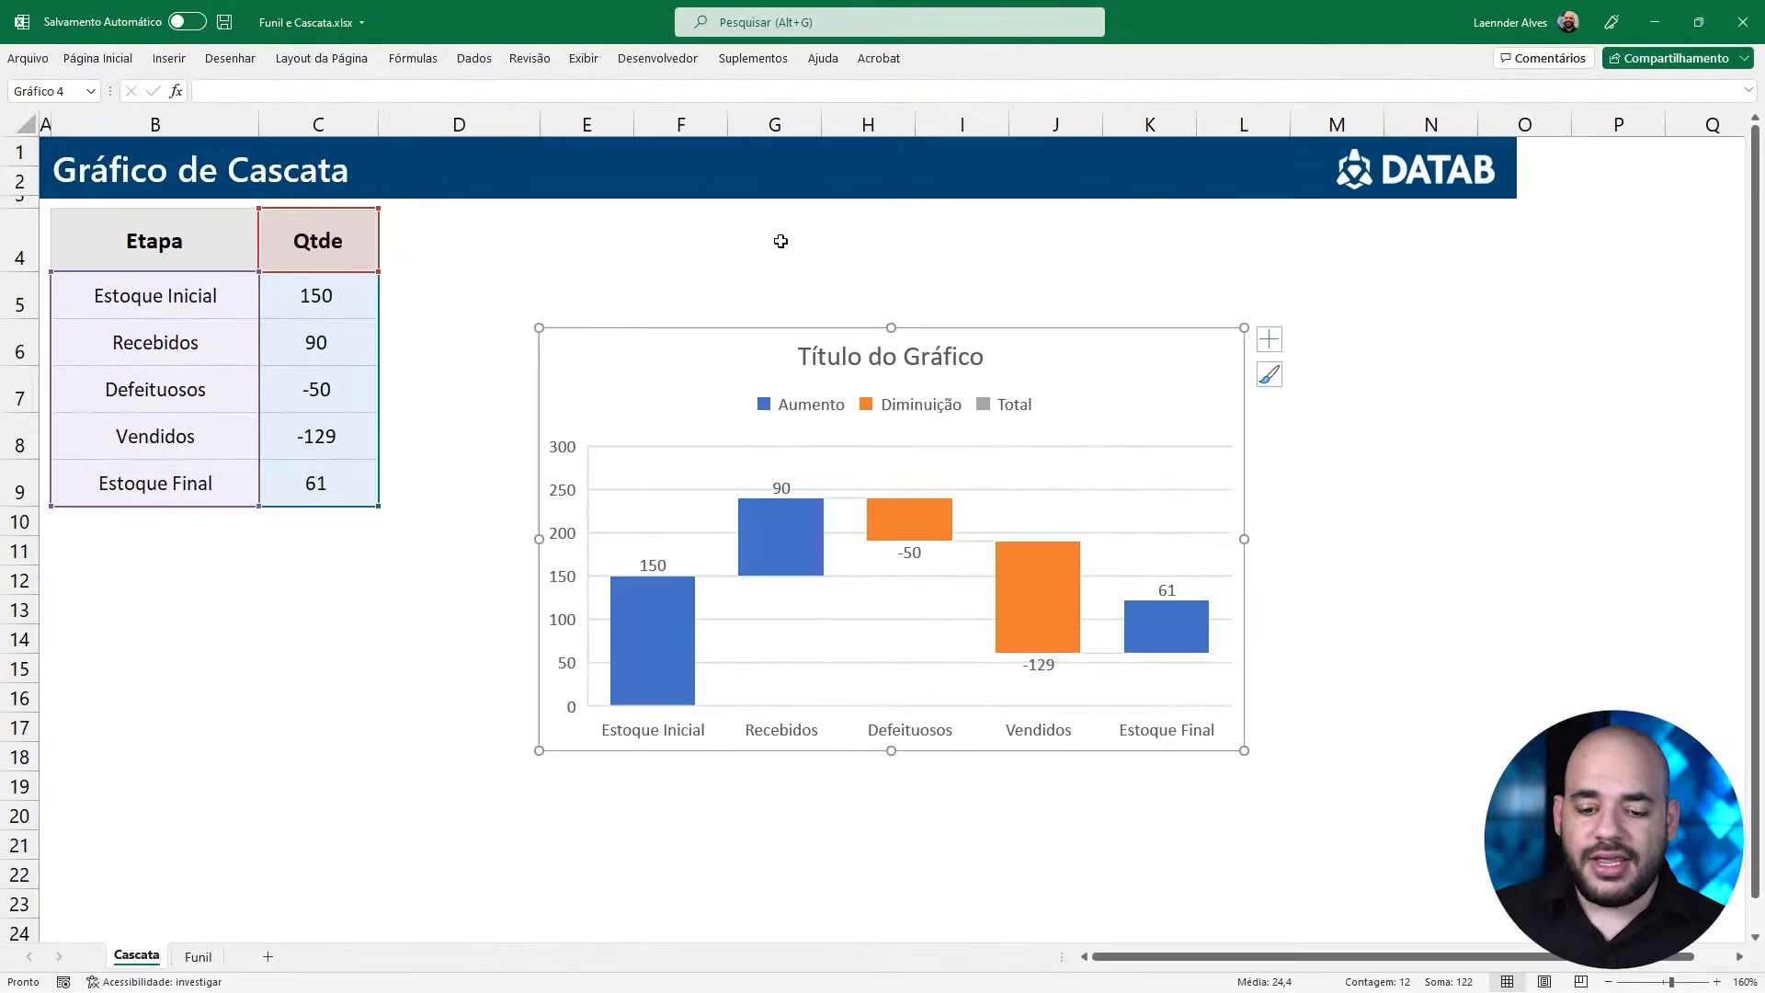
drag(626, 342, 487, 234)
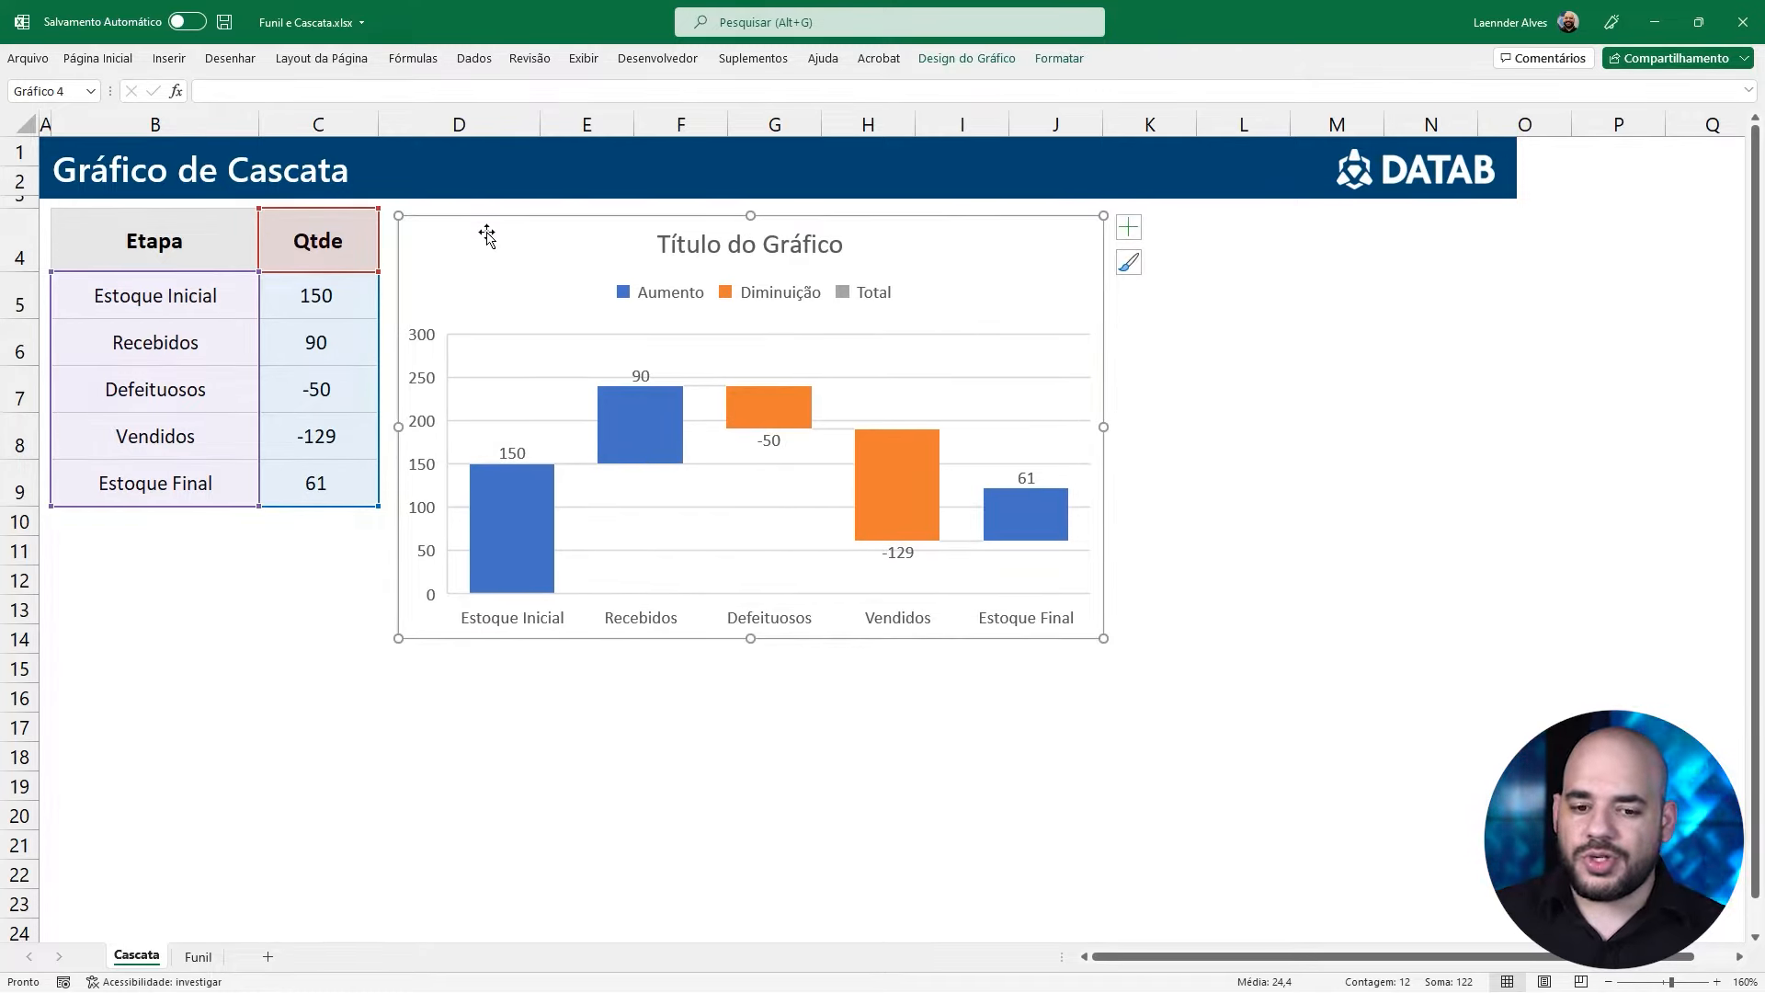
Change the waterfall chart's title to "Controle de Estoque"
click(740, 247)
click(742, 246)
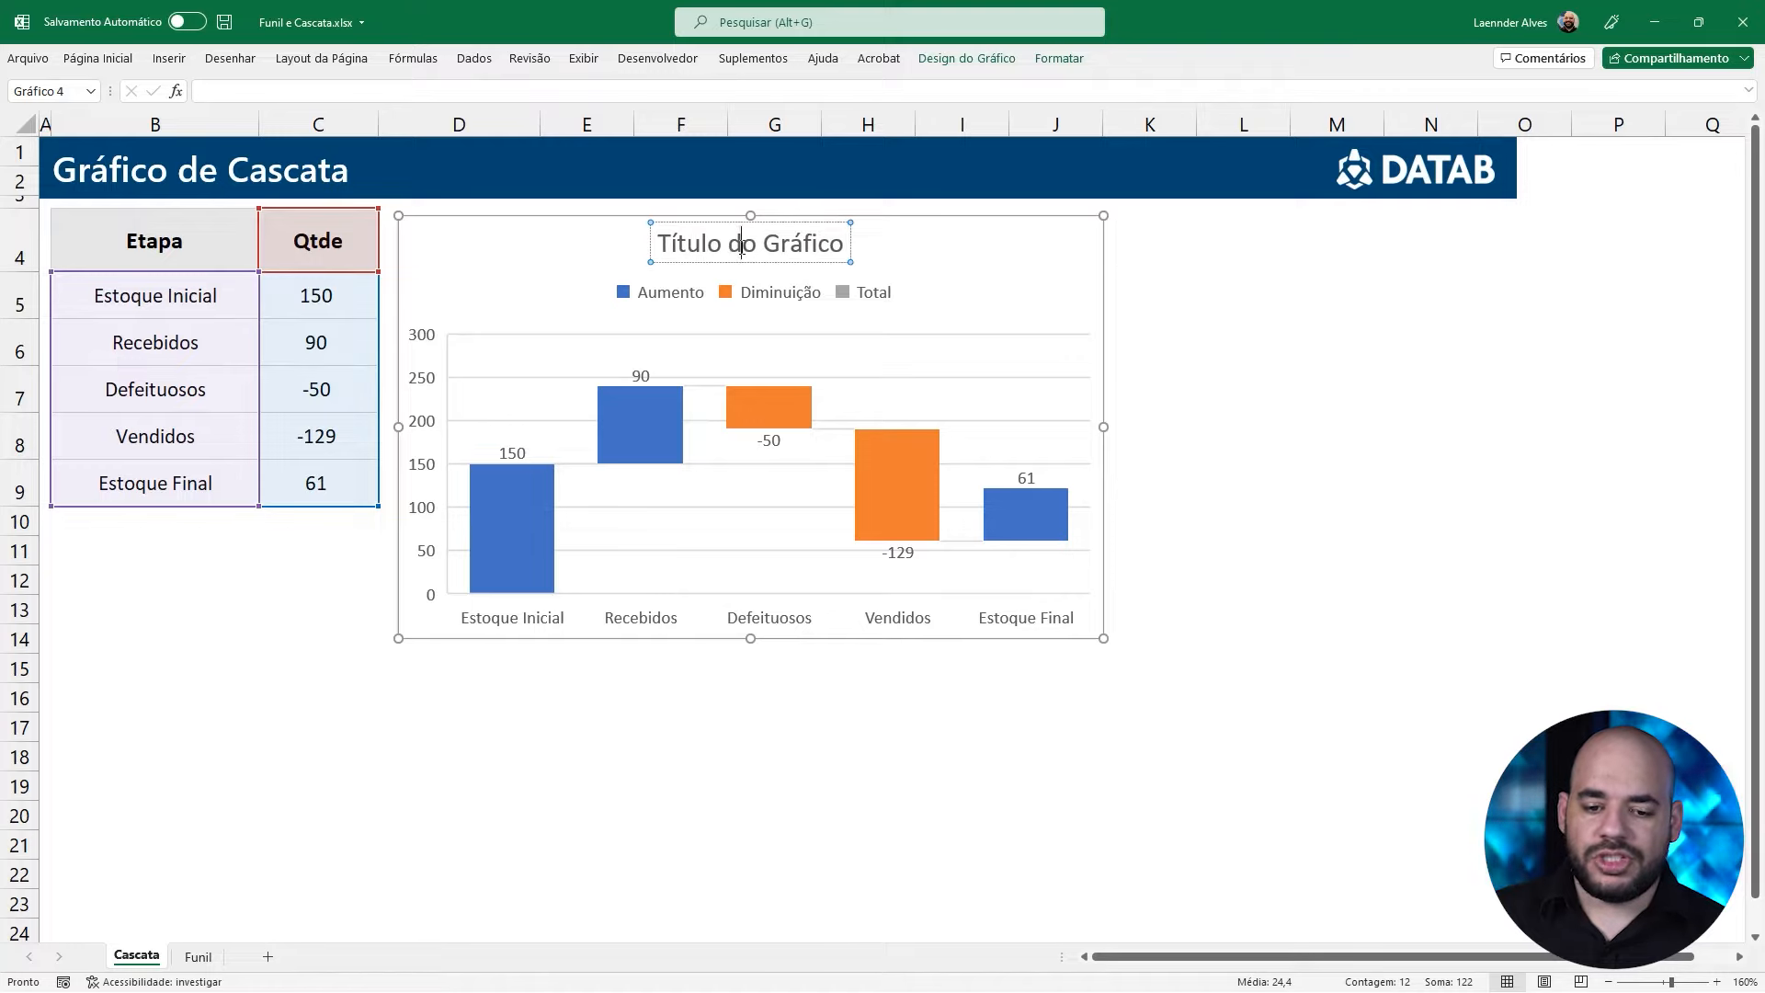
triple_click(741, 247)
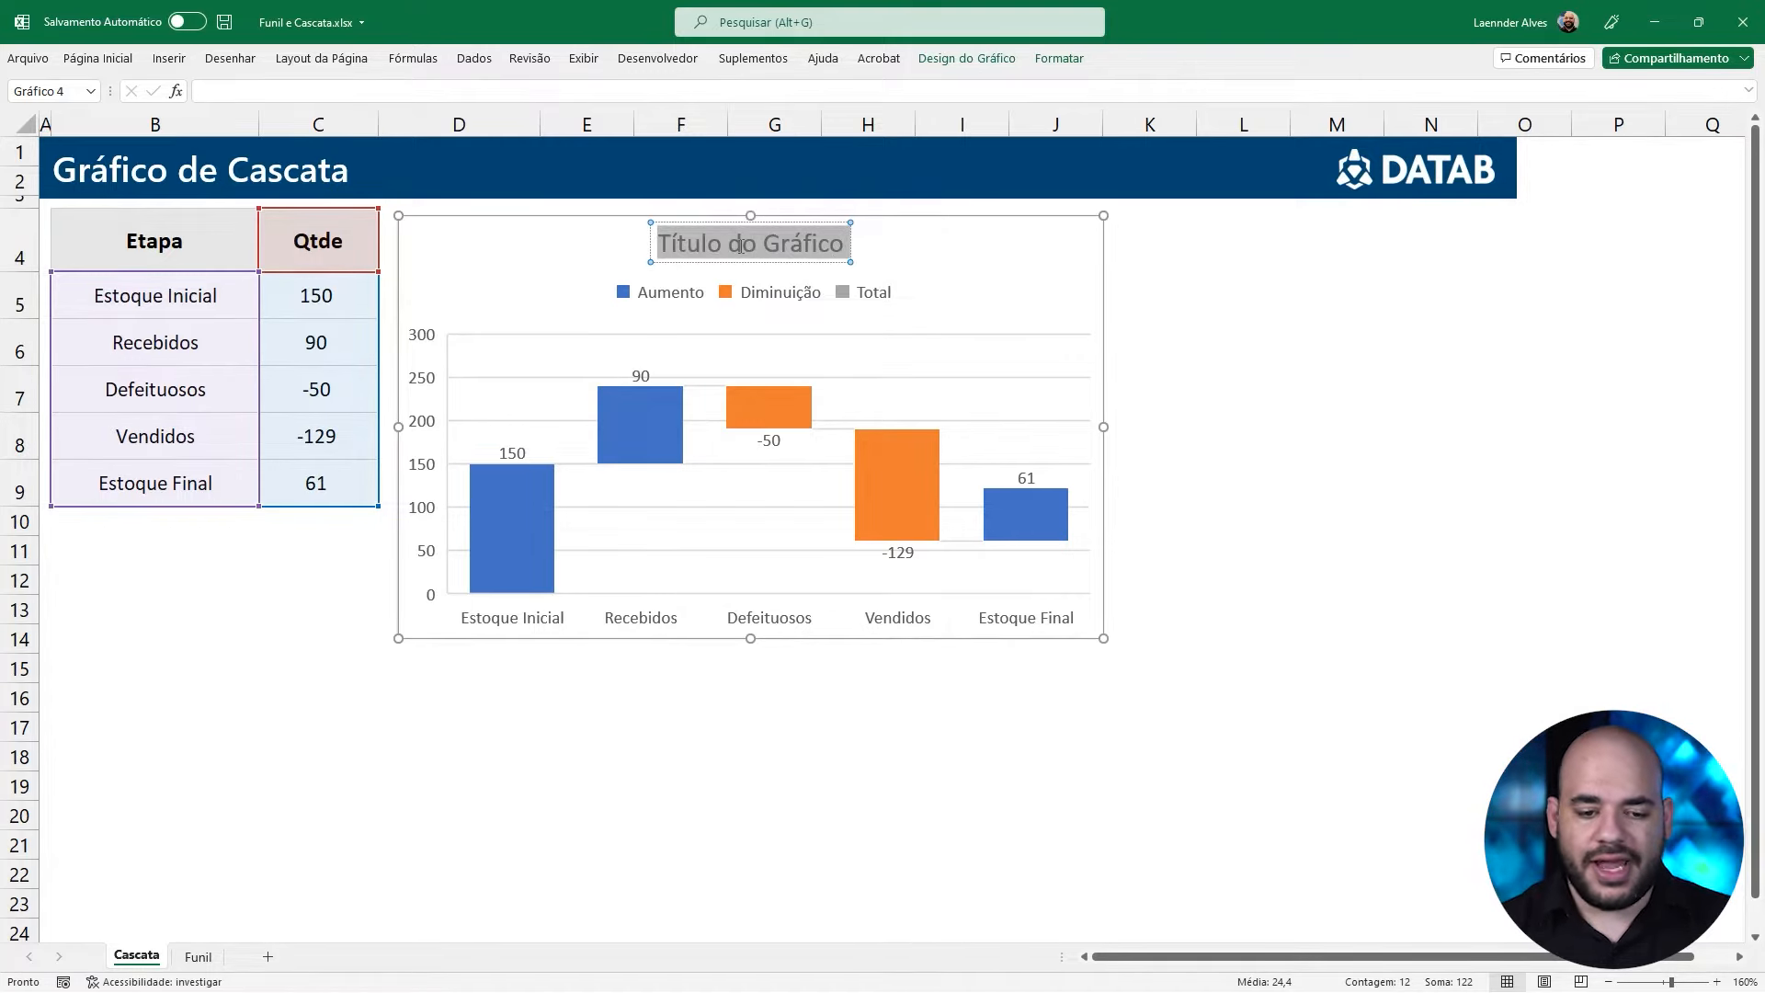
text(Controle de Estoque)
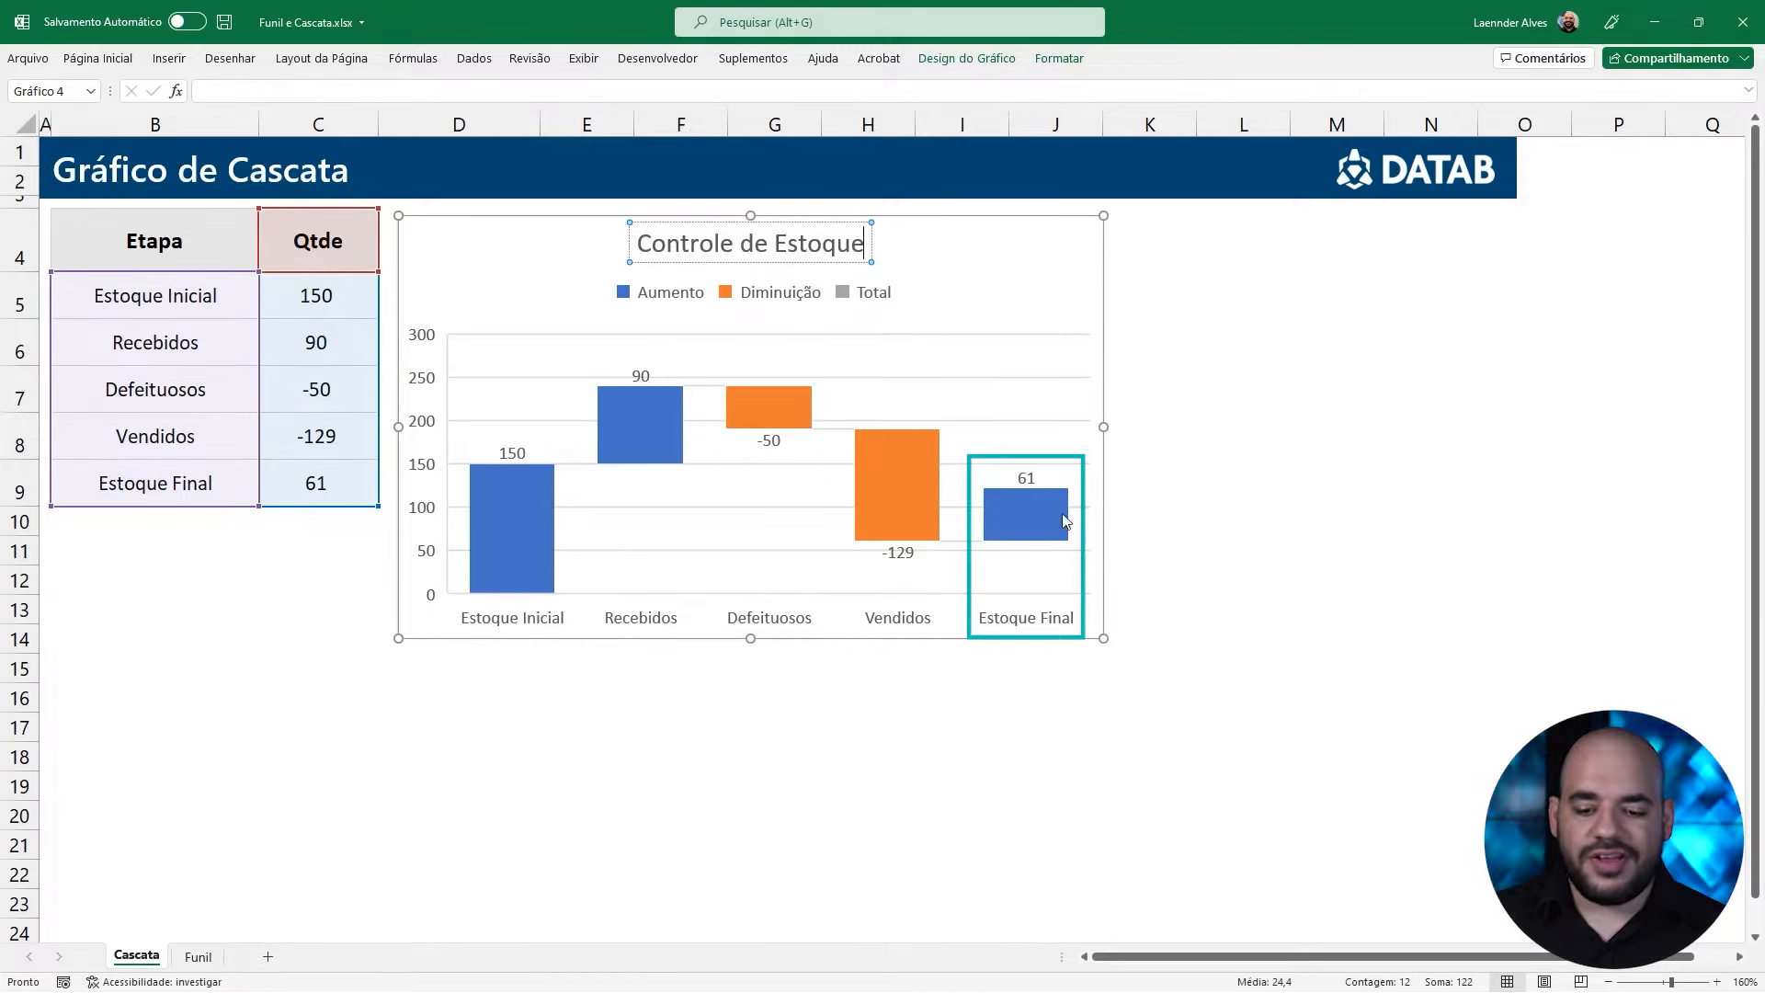
Set the Estoque Final column of the waterfall chart as a total
mouse_move(1060, 538)
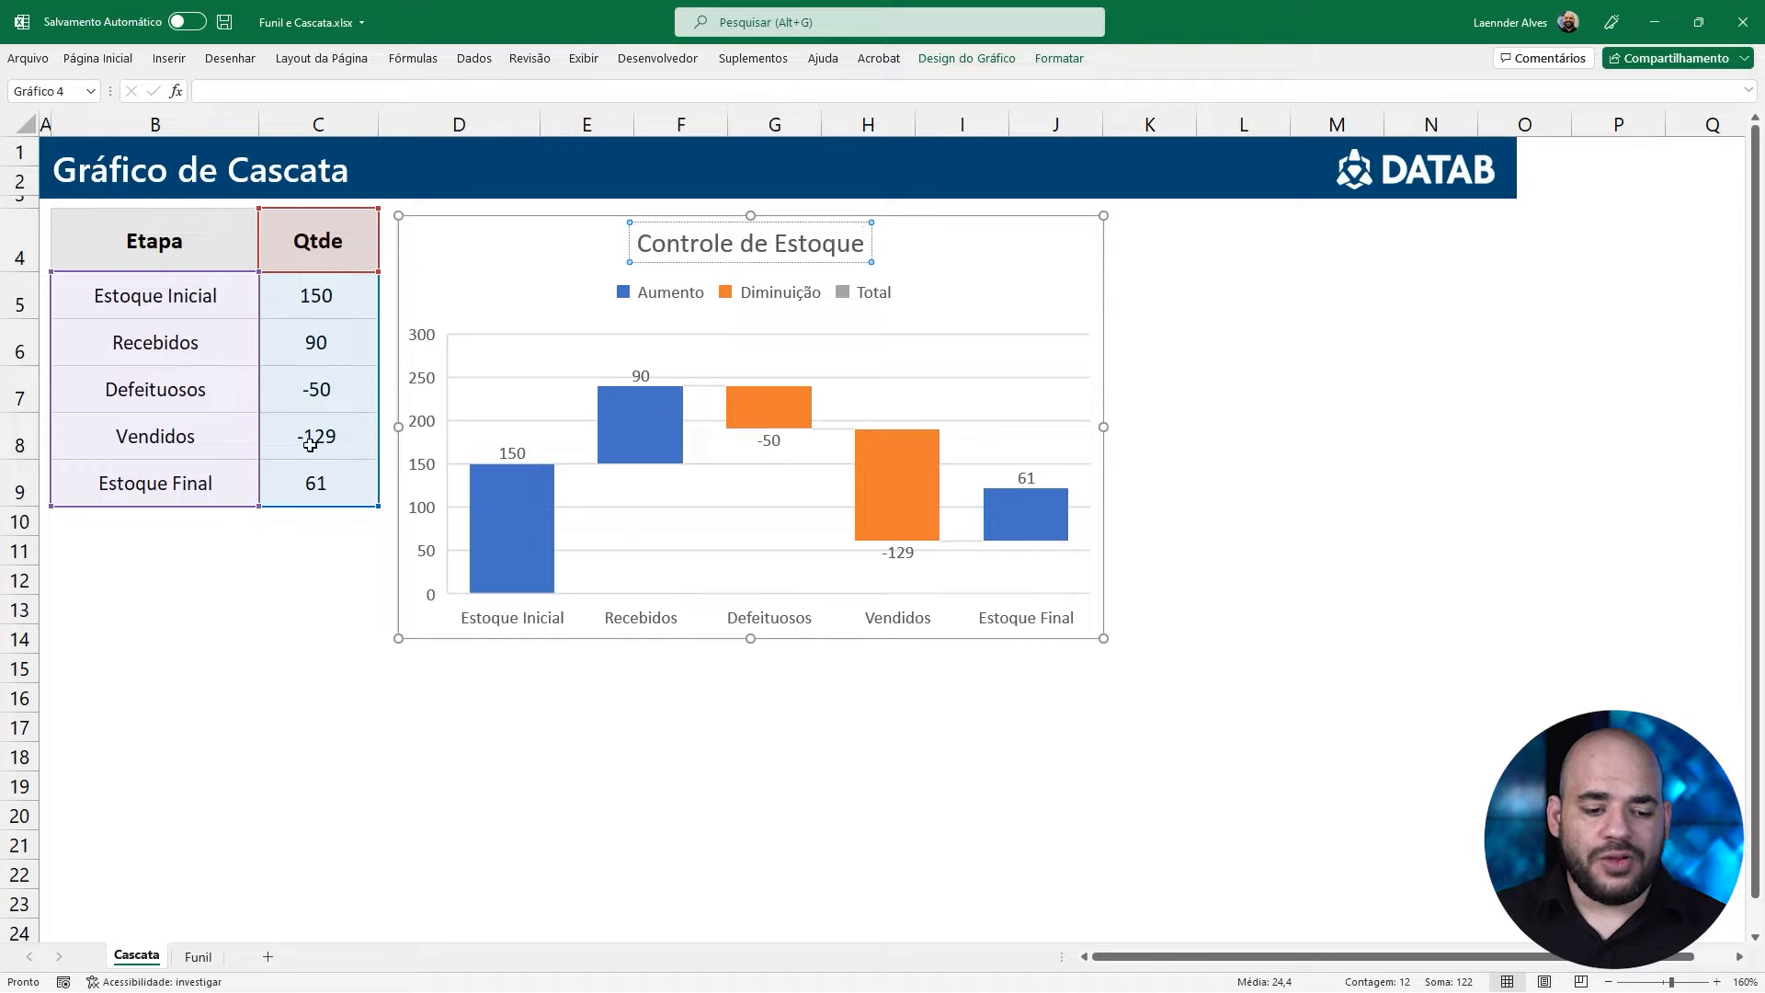
click(281, 488)
drag(282, 487, 217, 488)
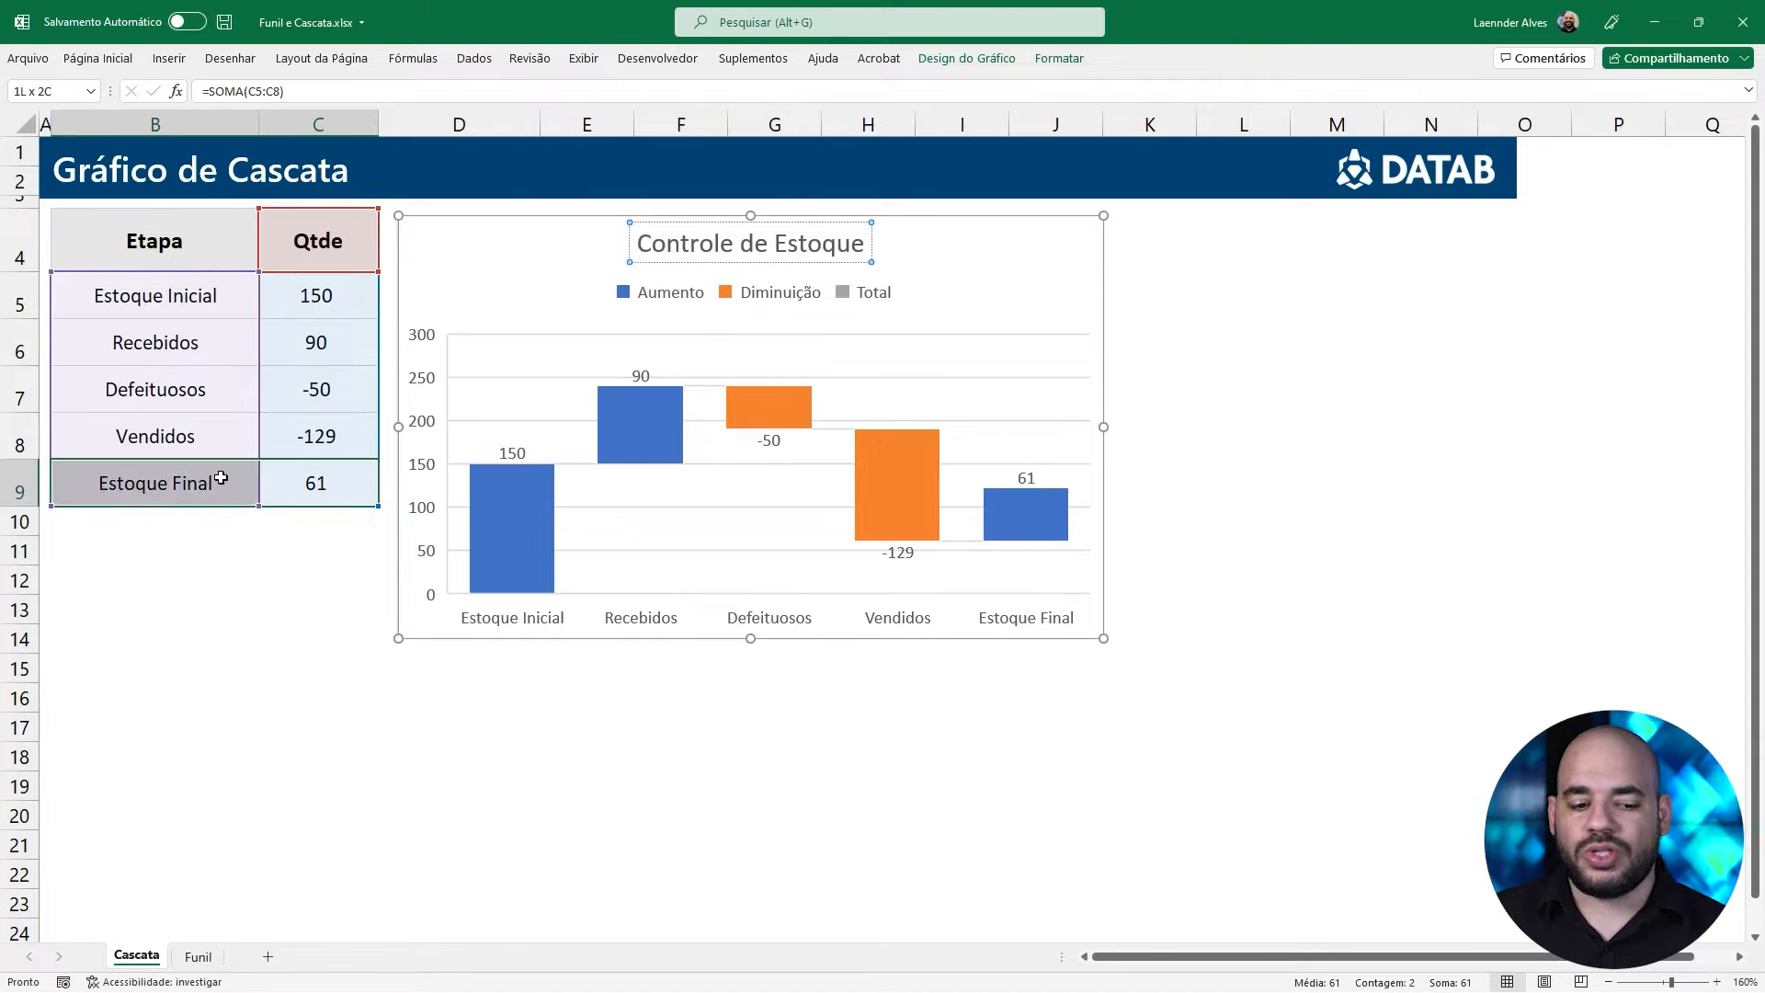
click(1027, 522)
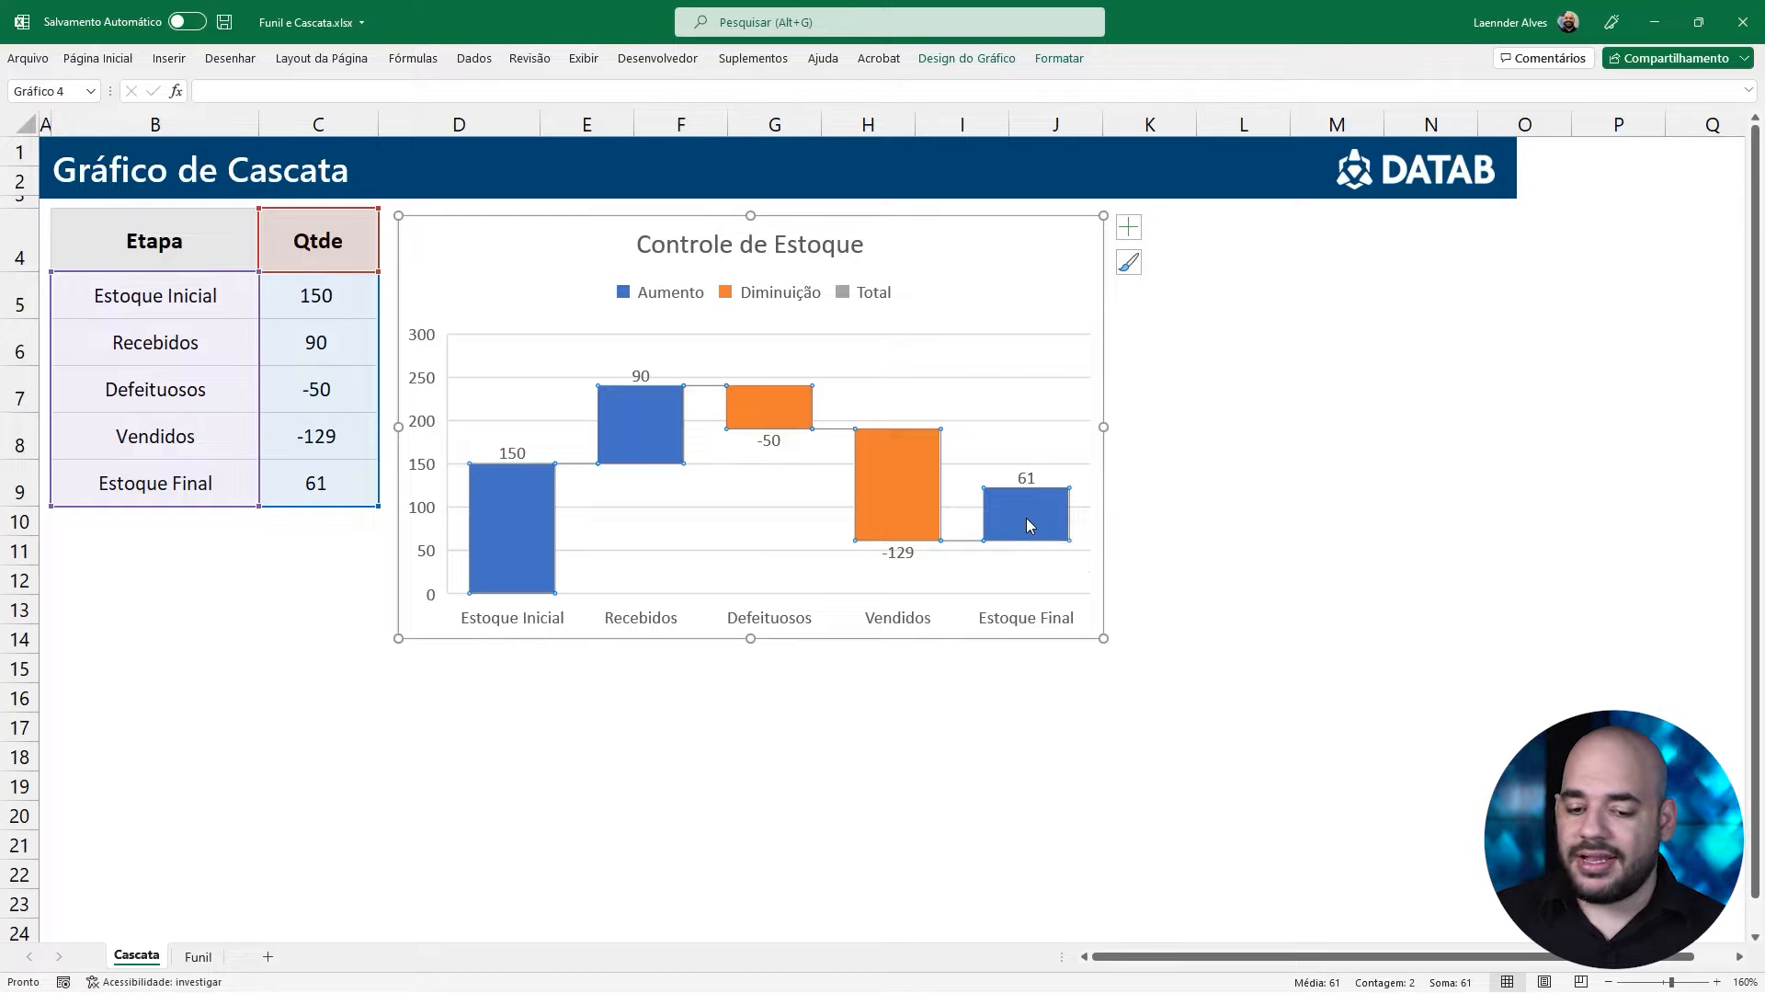
click(1026, 522)
right_click(1028, 524)
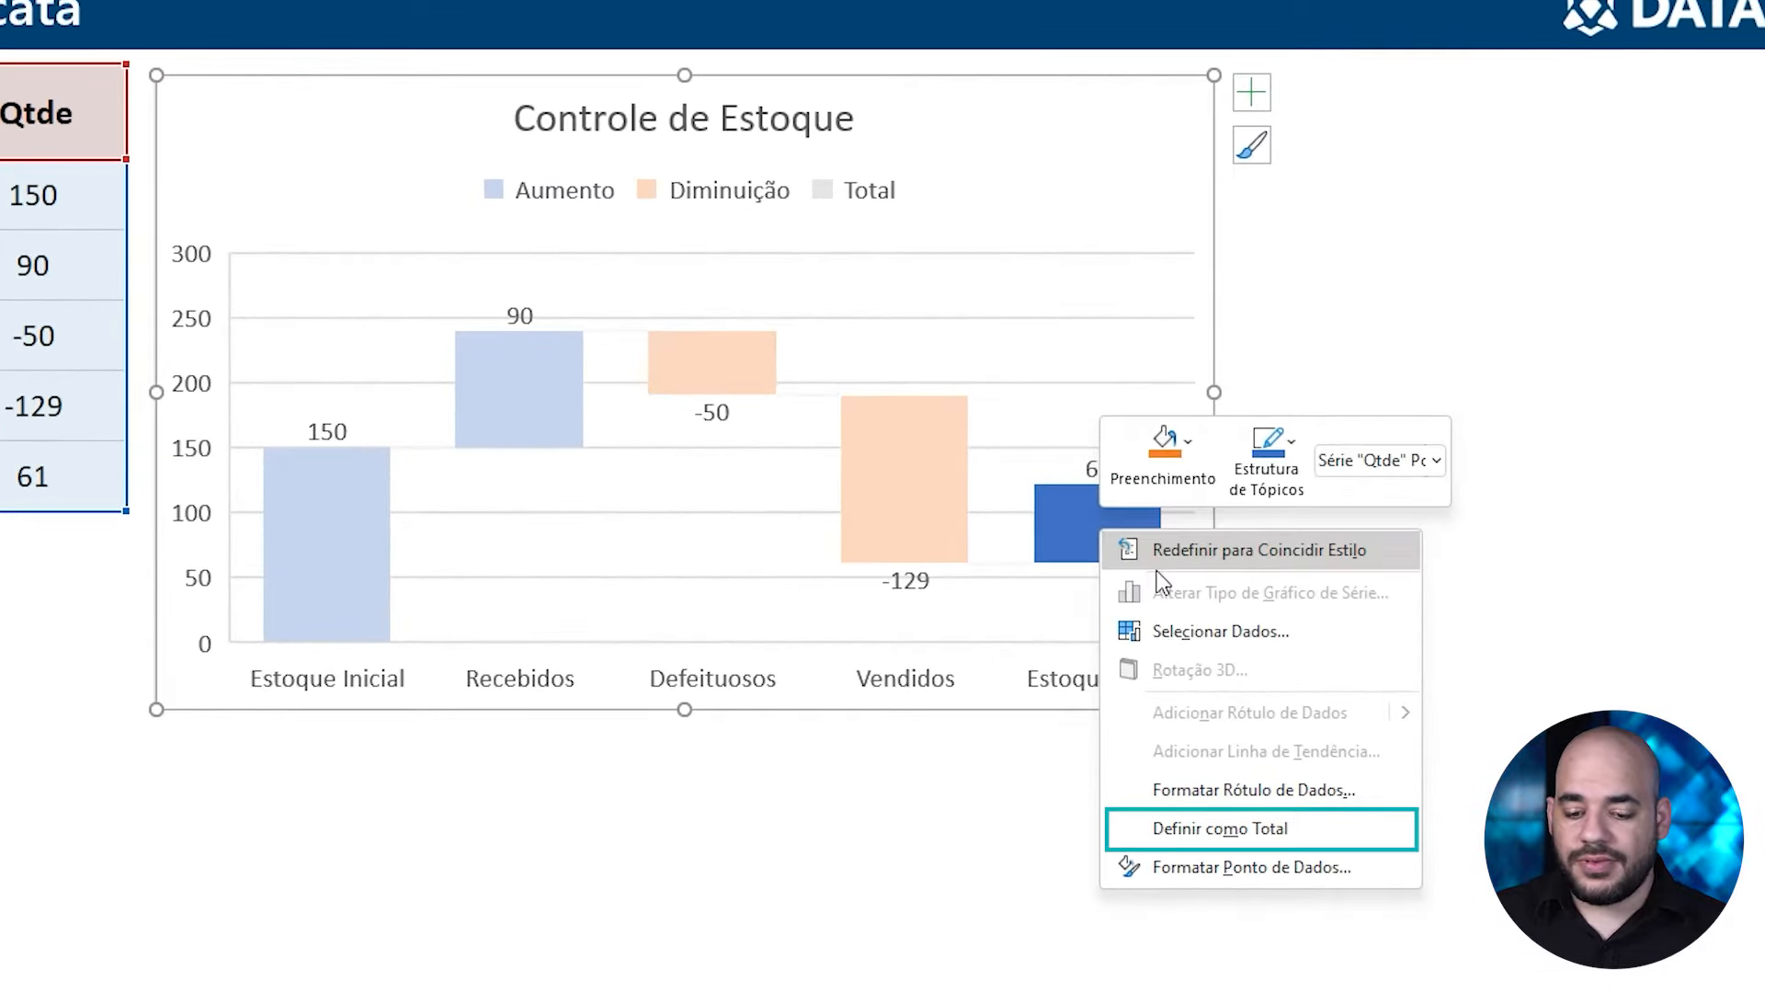
click(1254, 830)
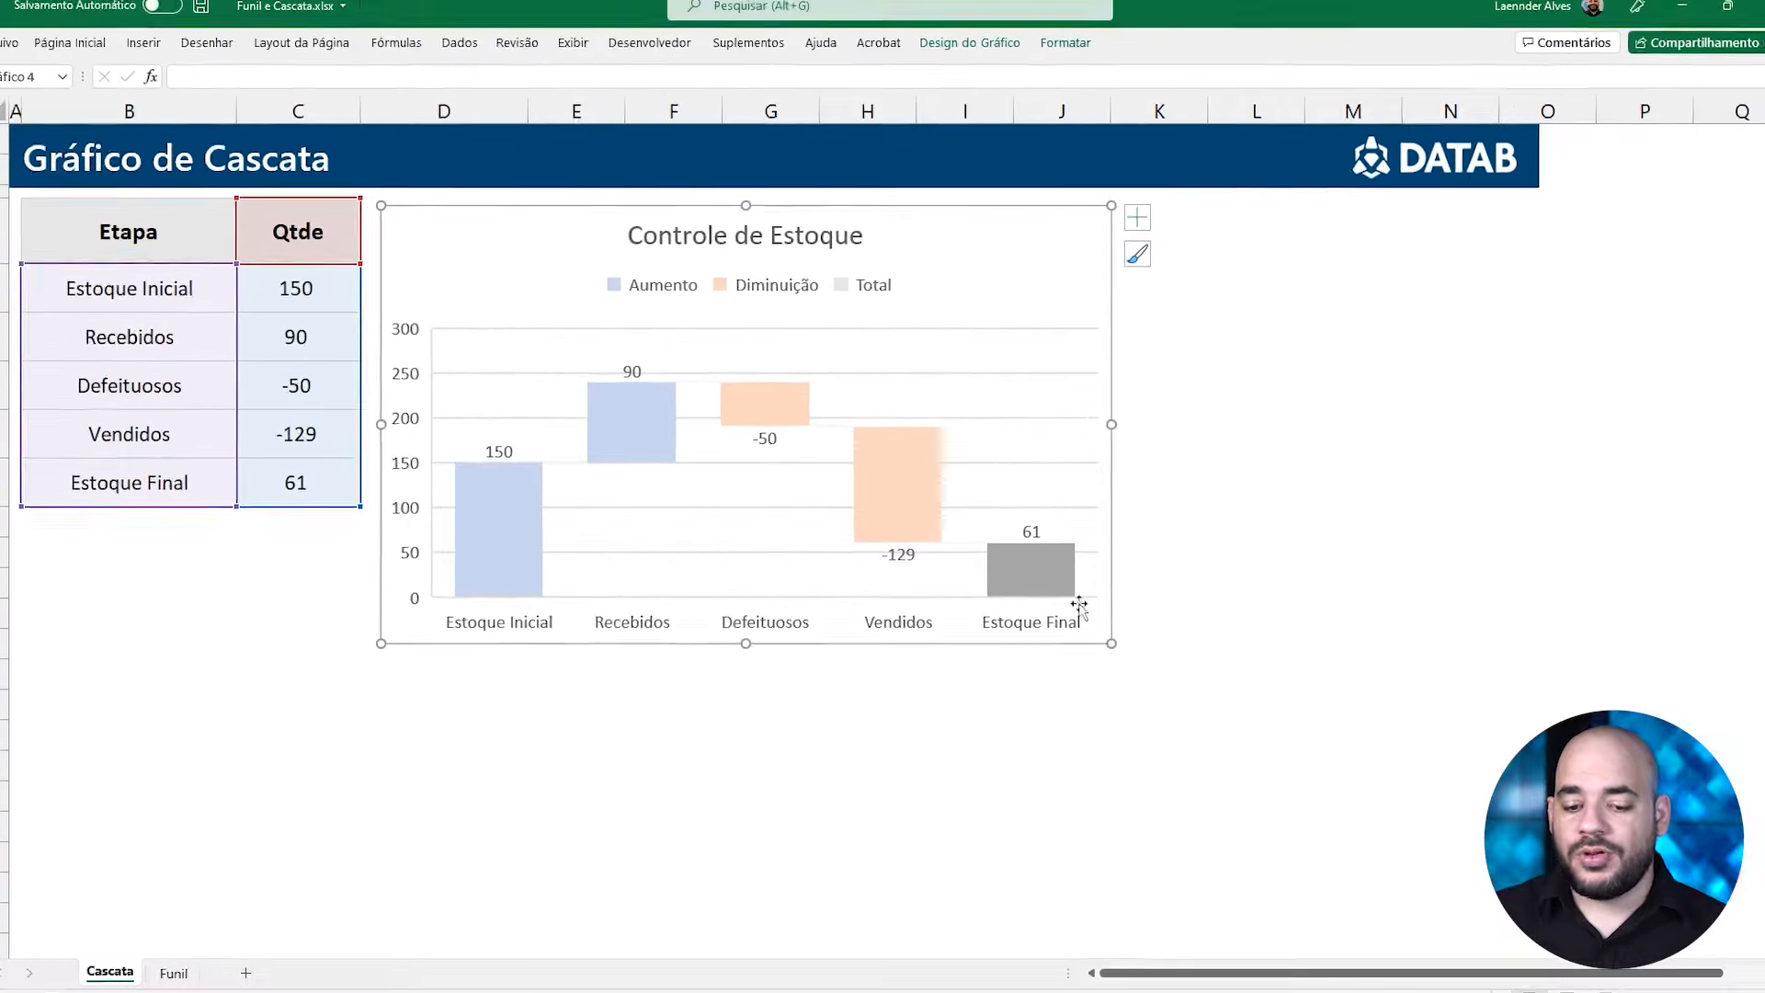
click(1156, 572)
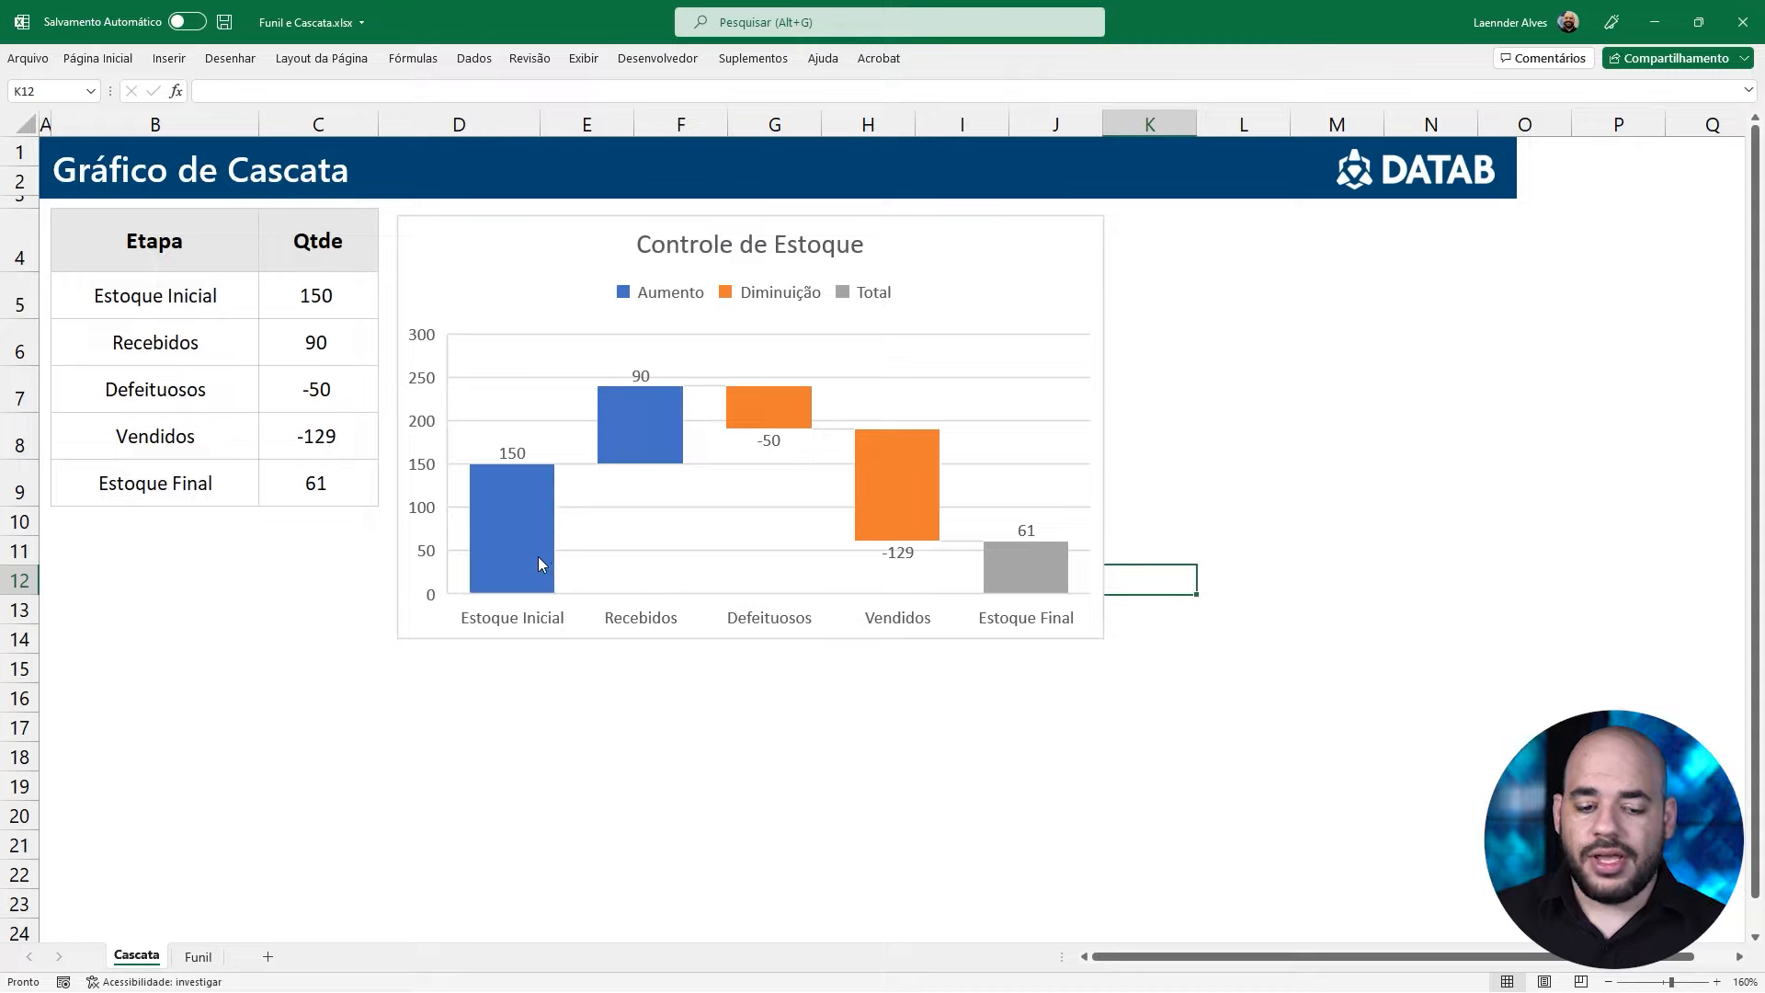
Move the waterfall chart slightly farther from the table, leaving a gap between them
mouse_move(529, 527)
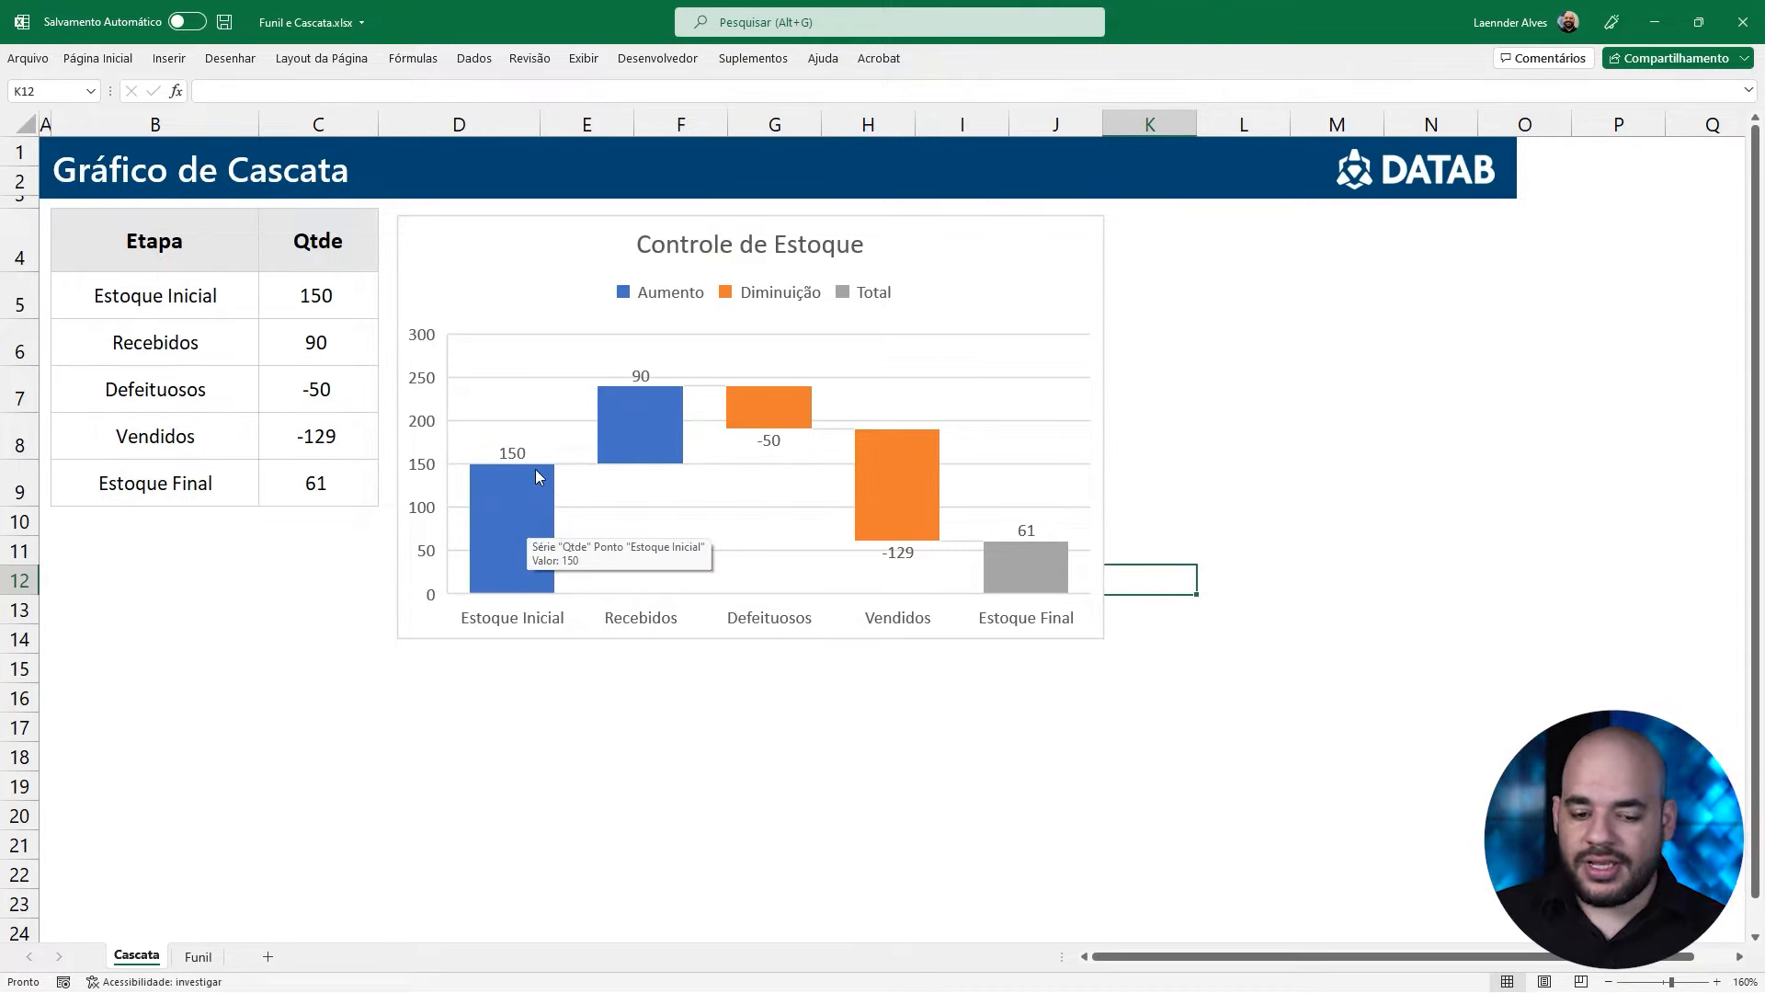
mouse_move(668, 394)
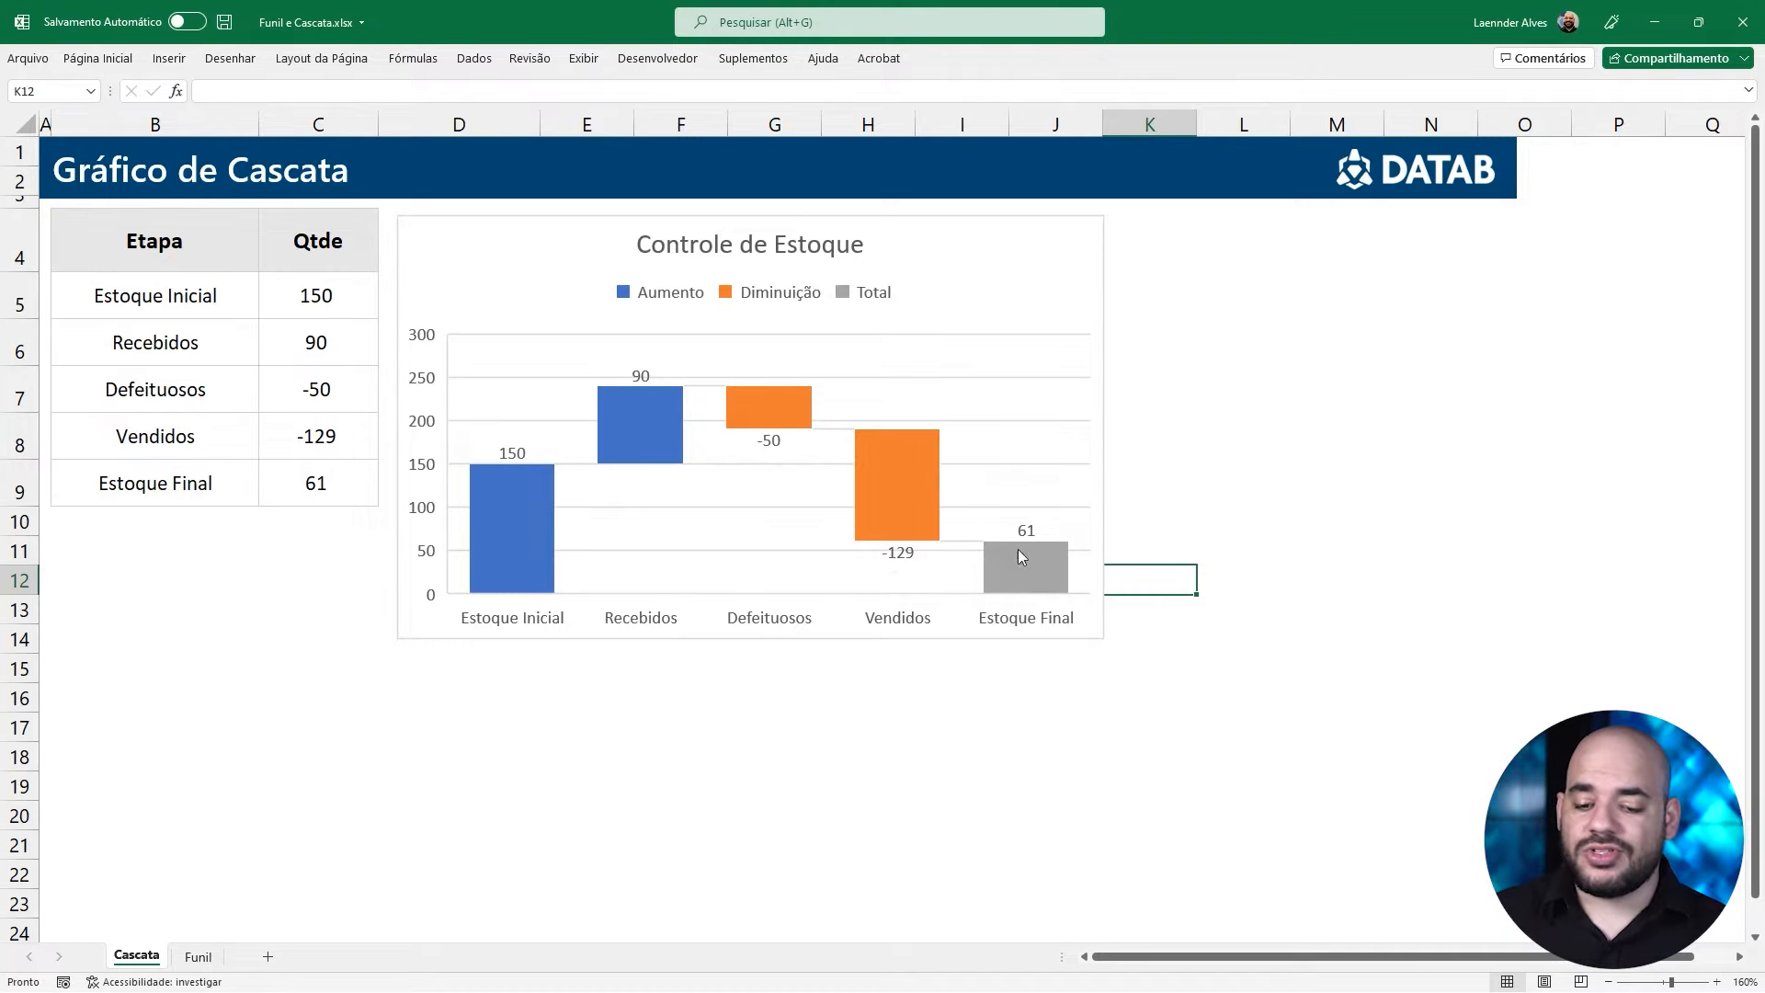
click(1081, 602)
drag(1142, 270, 1154, 268)
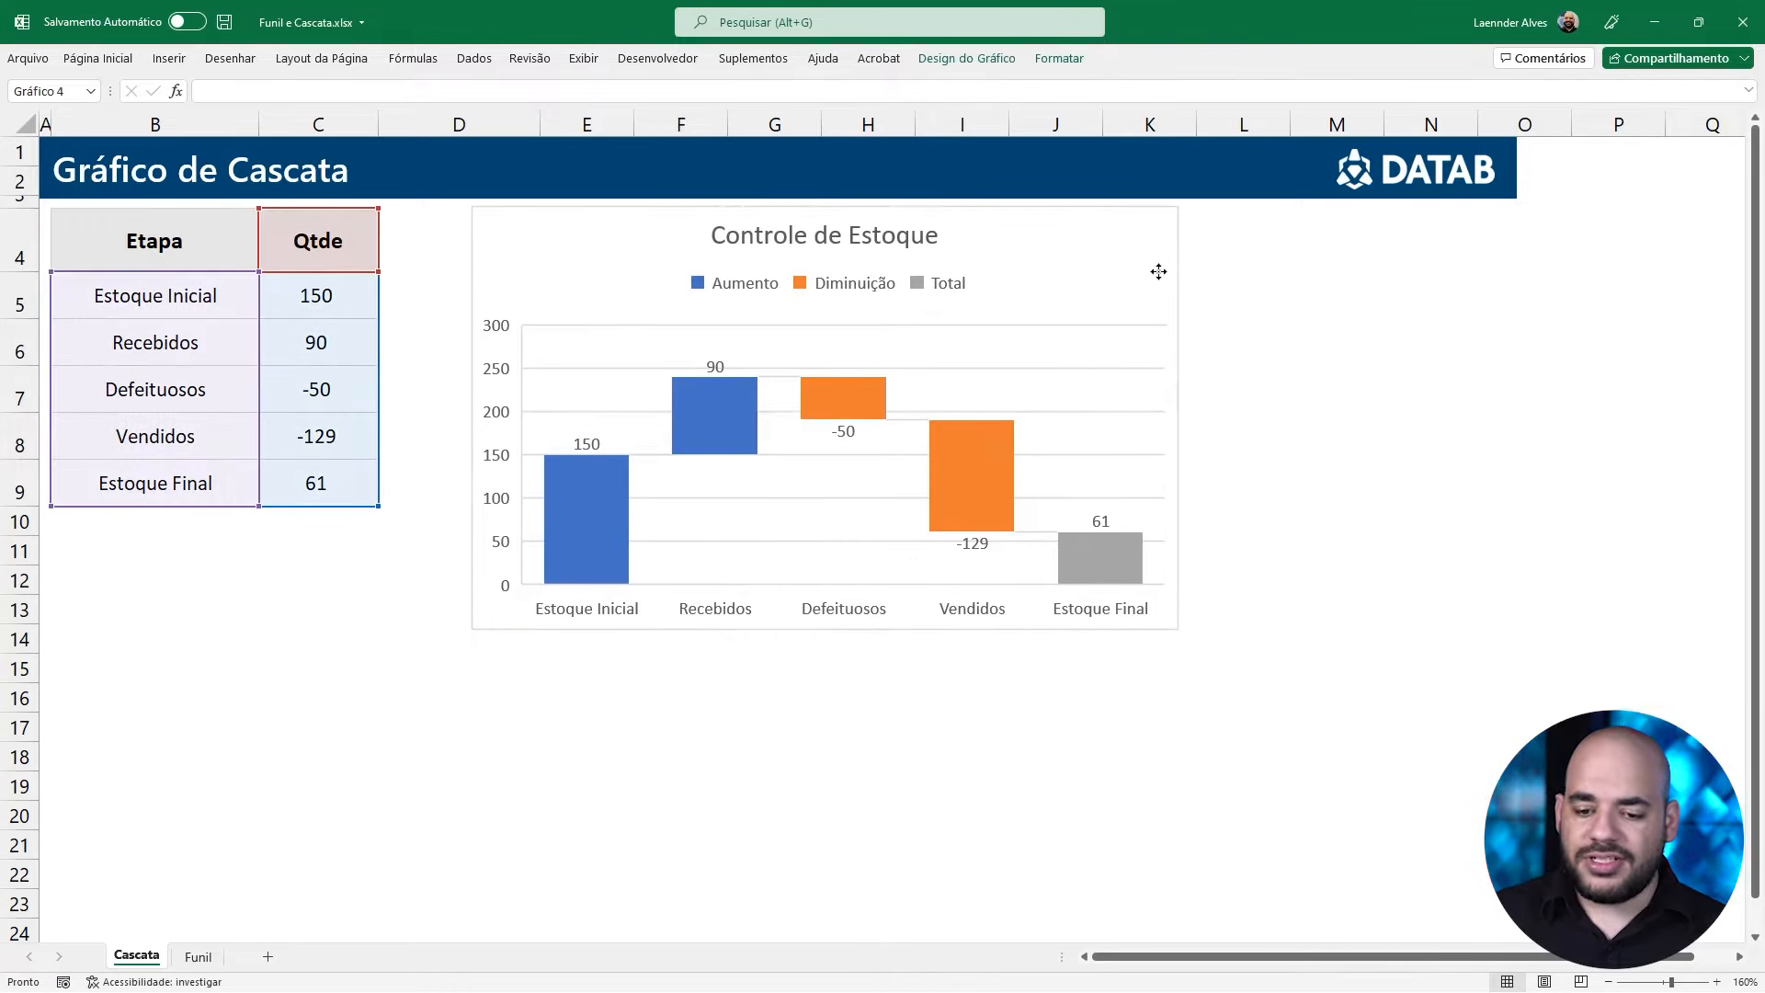
Change the label in cell B9 to "Estoque Intermediário"
click(206, 490)
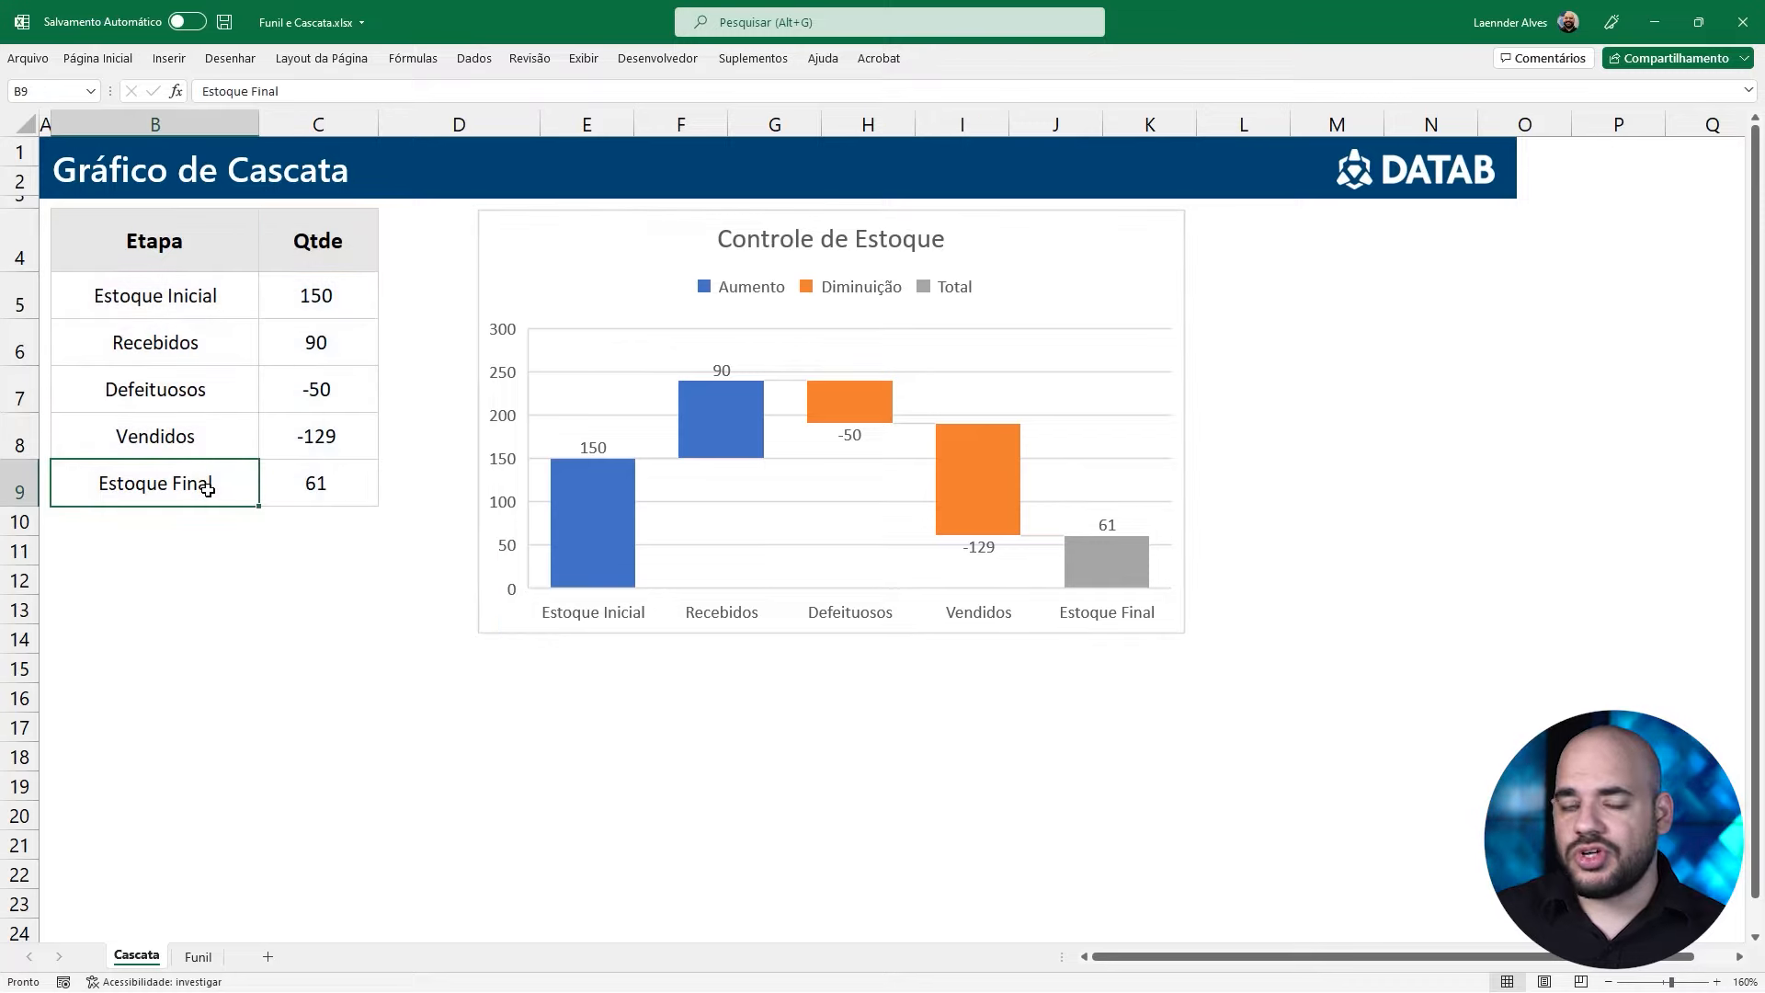
double_click(198, 492)
double_click(185, 495)
text(Intermediário)
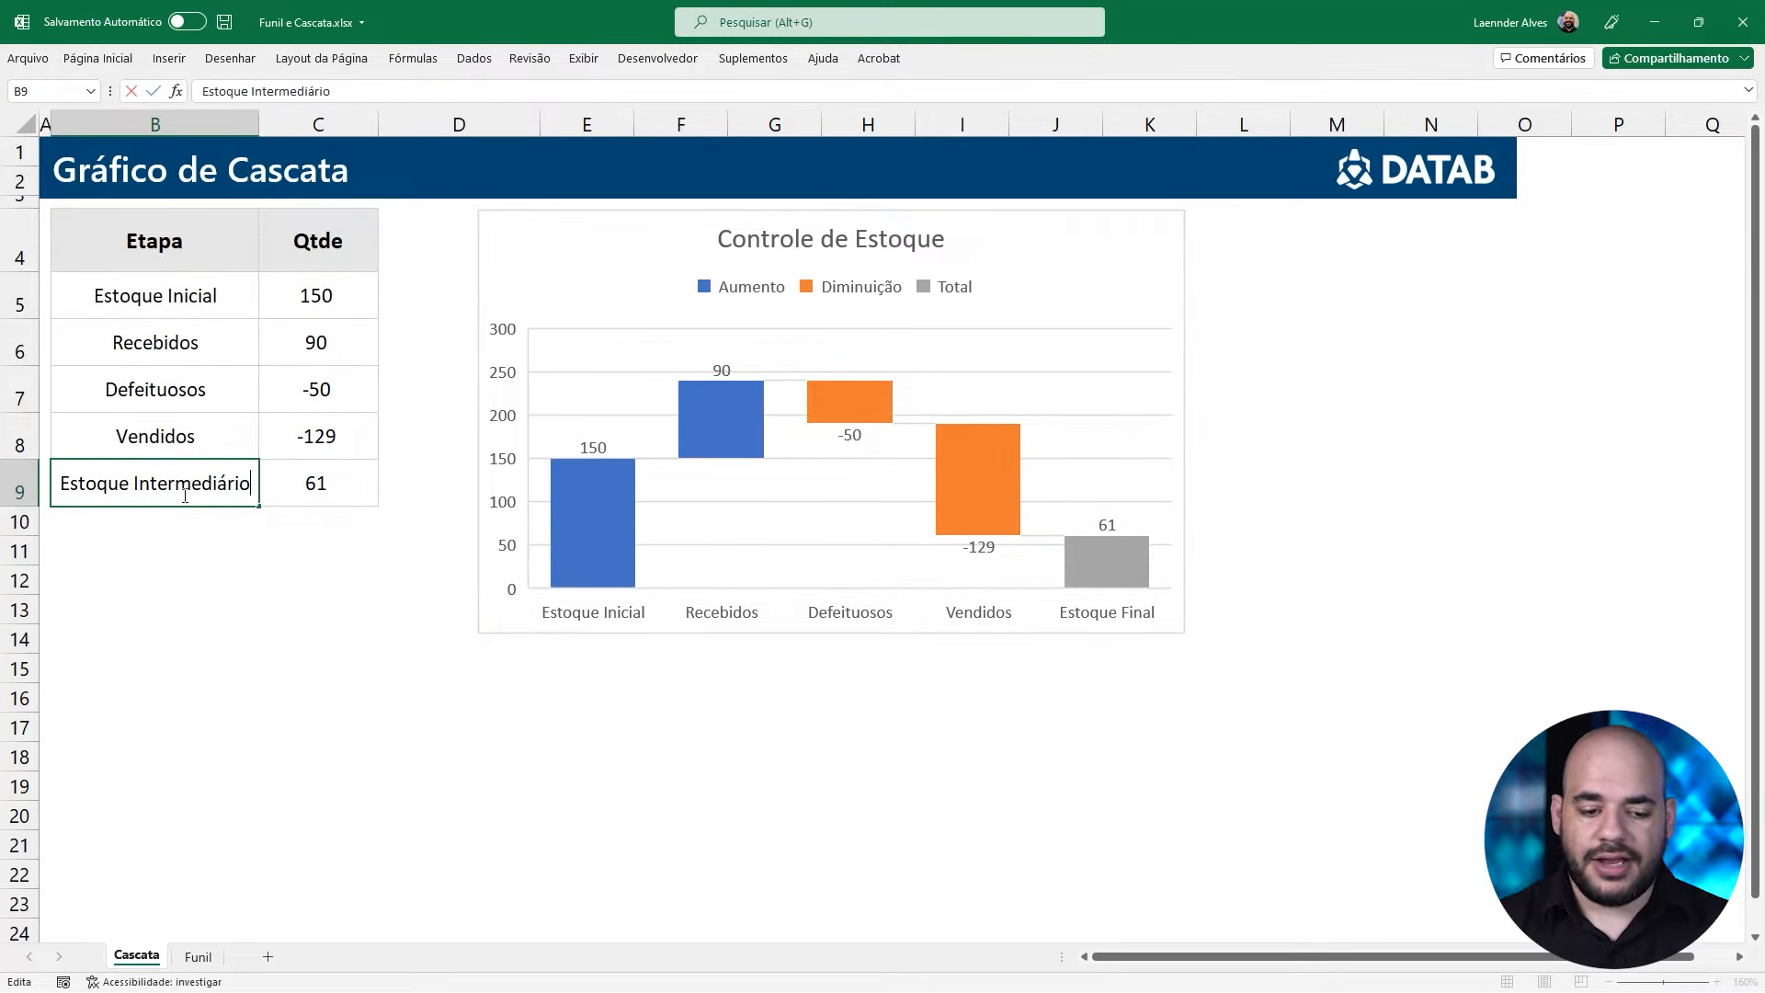
key(Return)
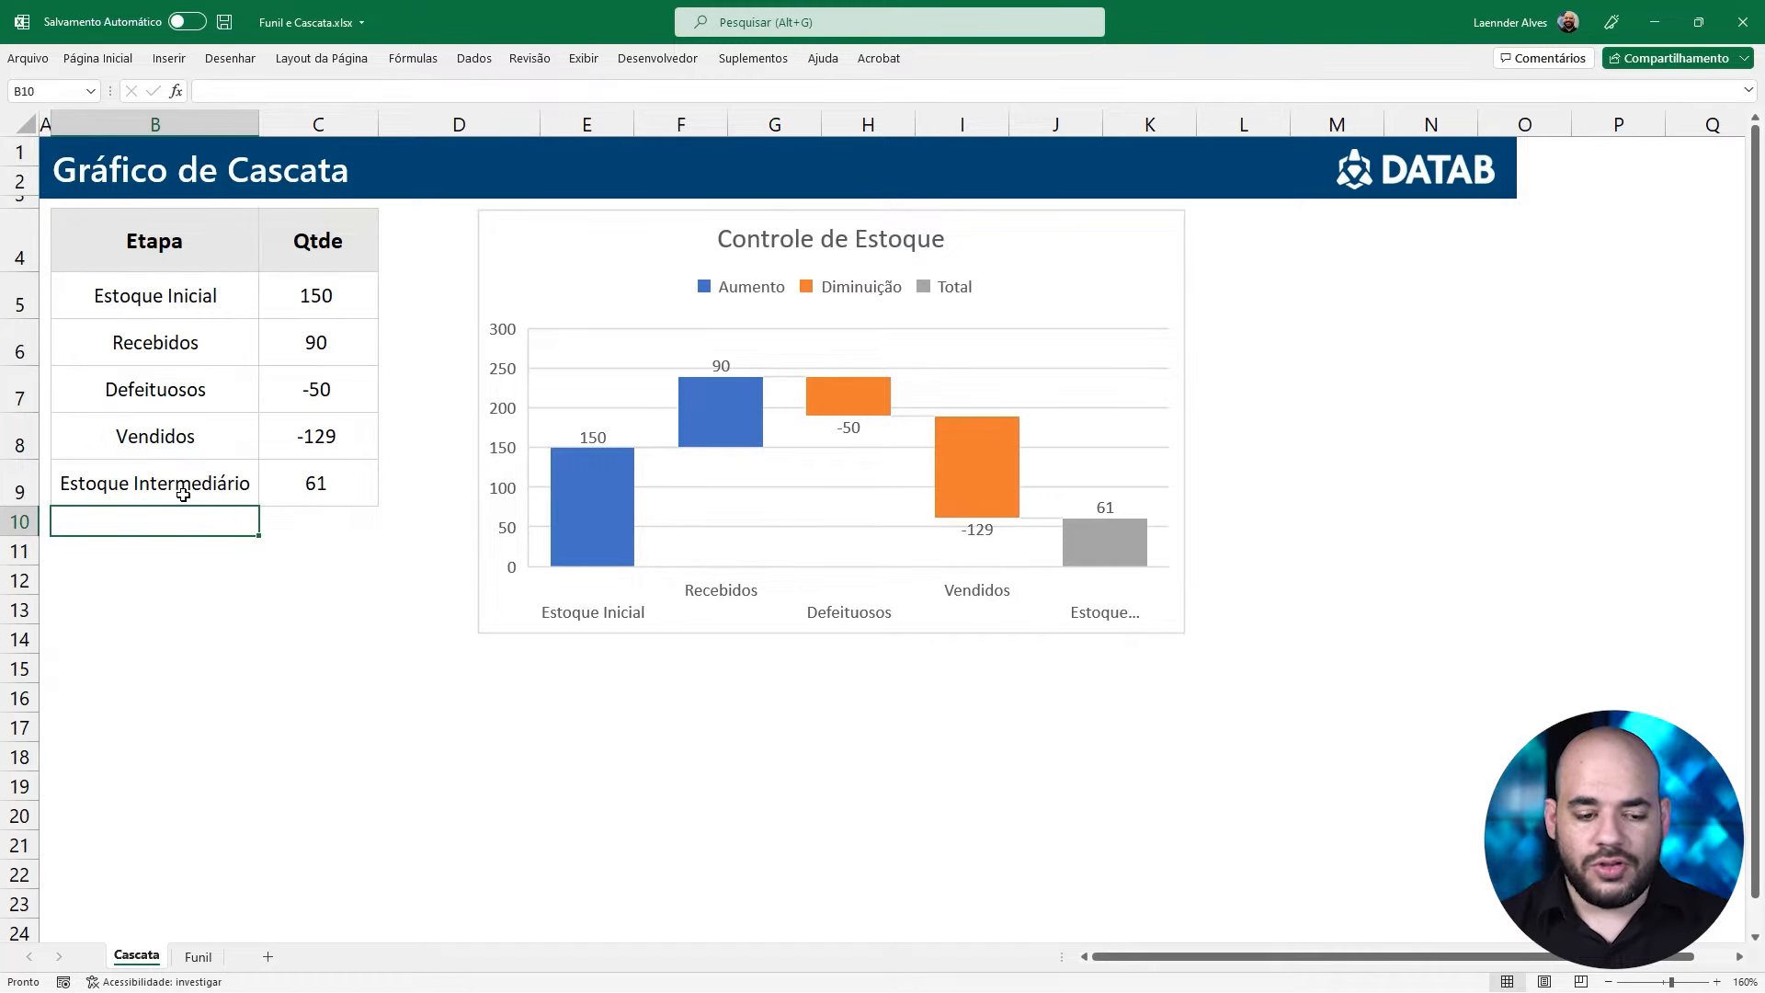
Add a "Novo Receimento" stage in row 10 of the table with a quantity of 100
text(Novo Receimento)
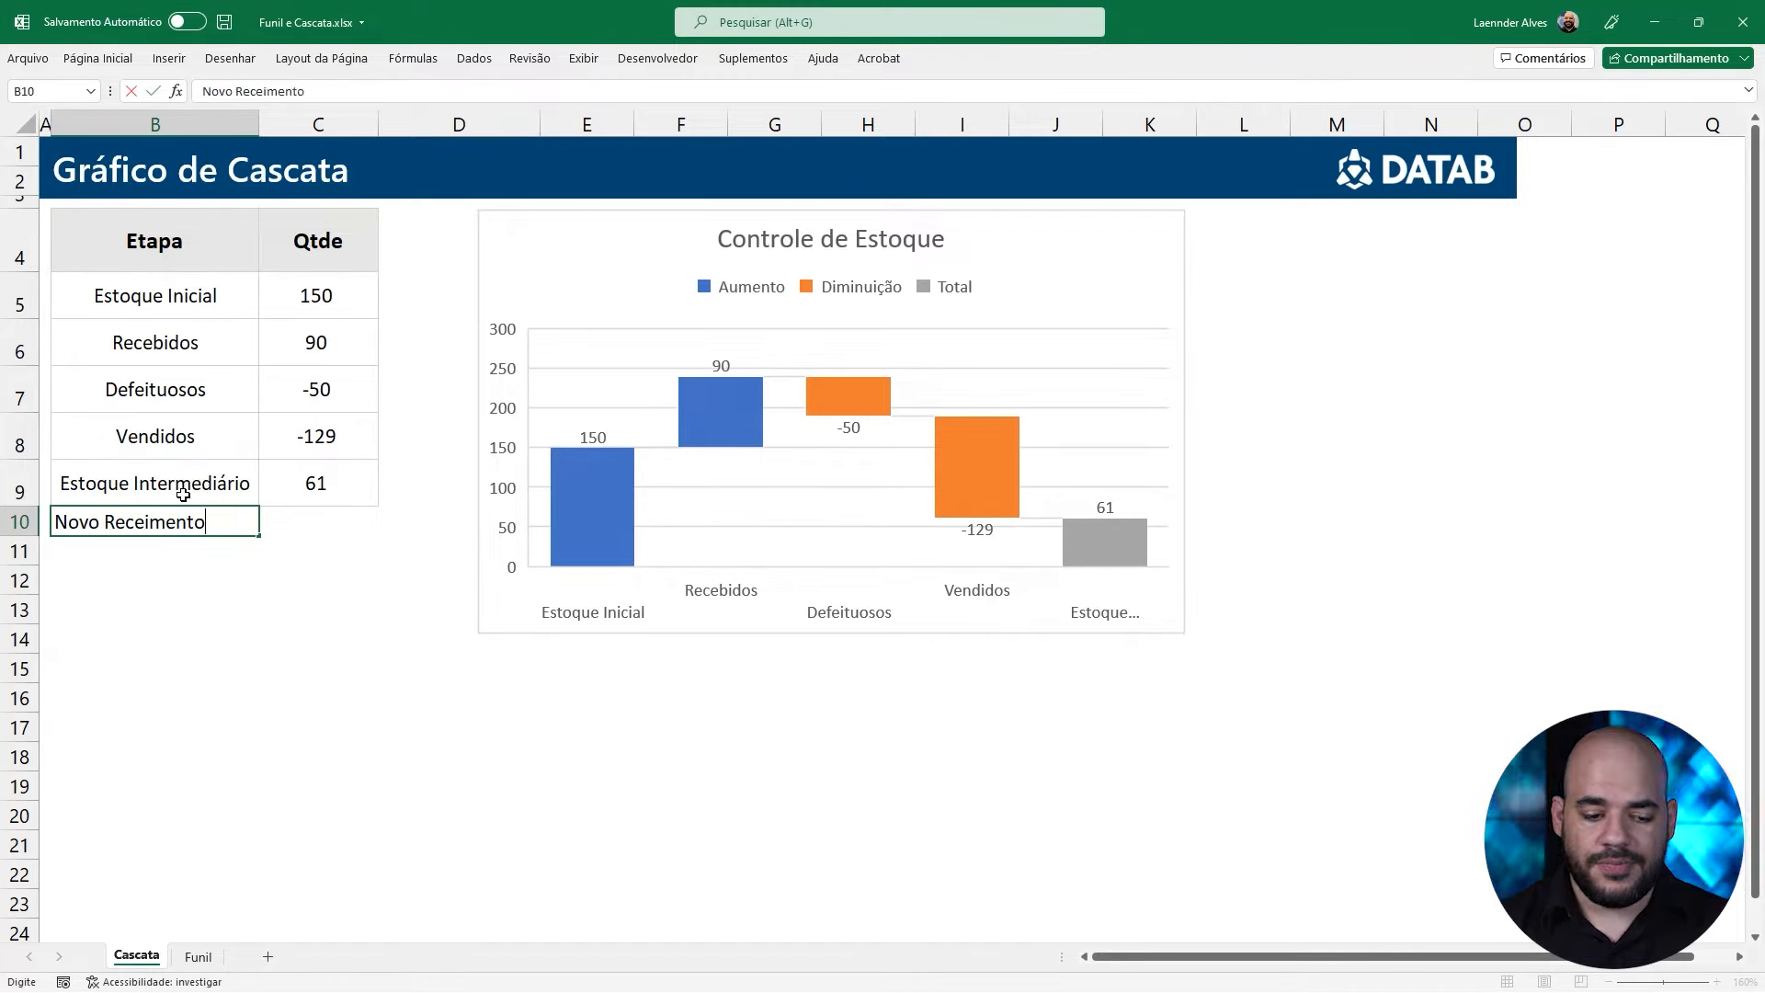
key(Tab)
text(100)
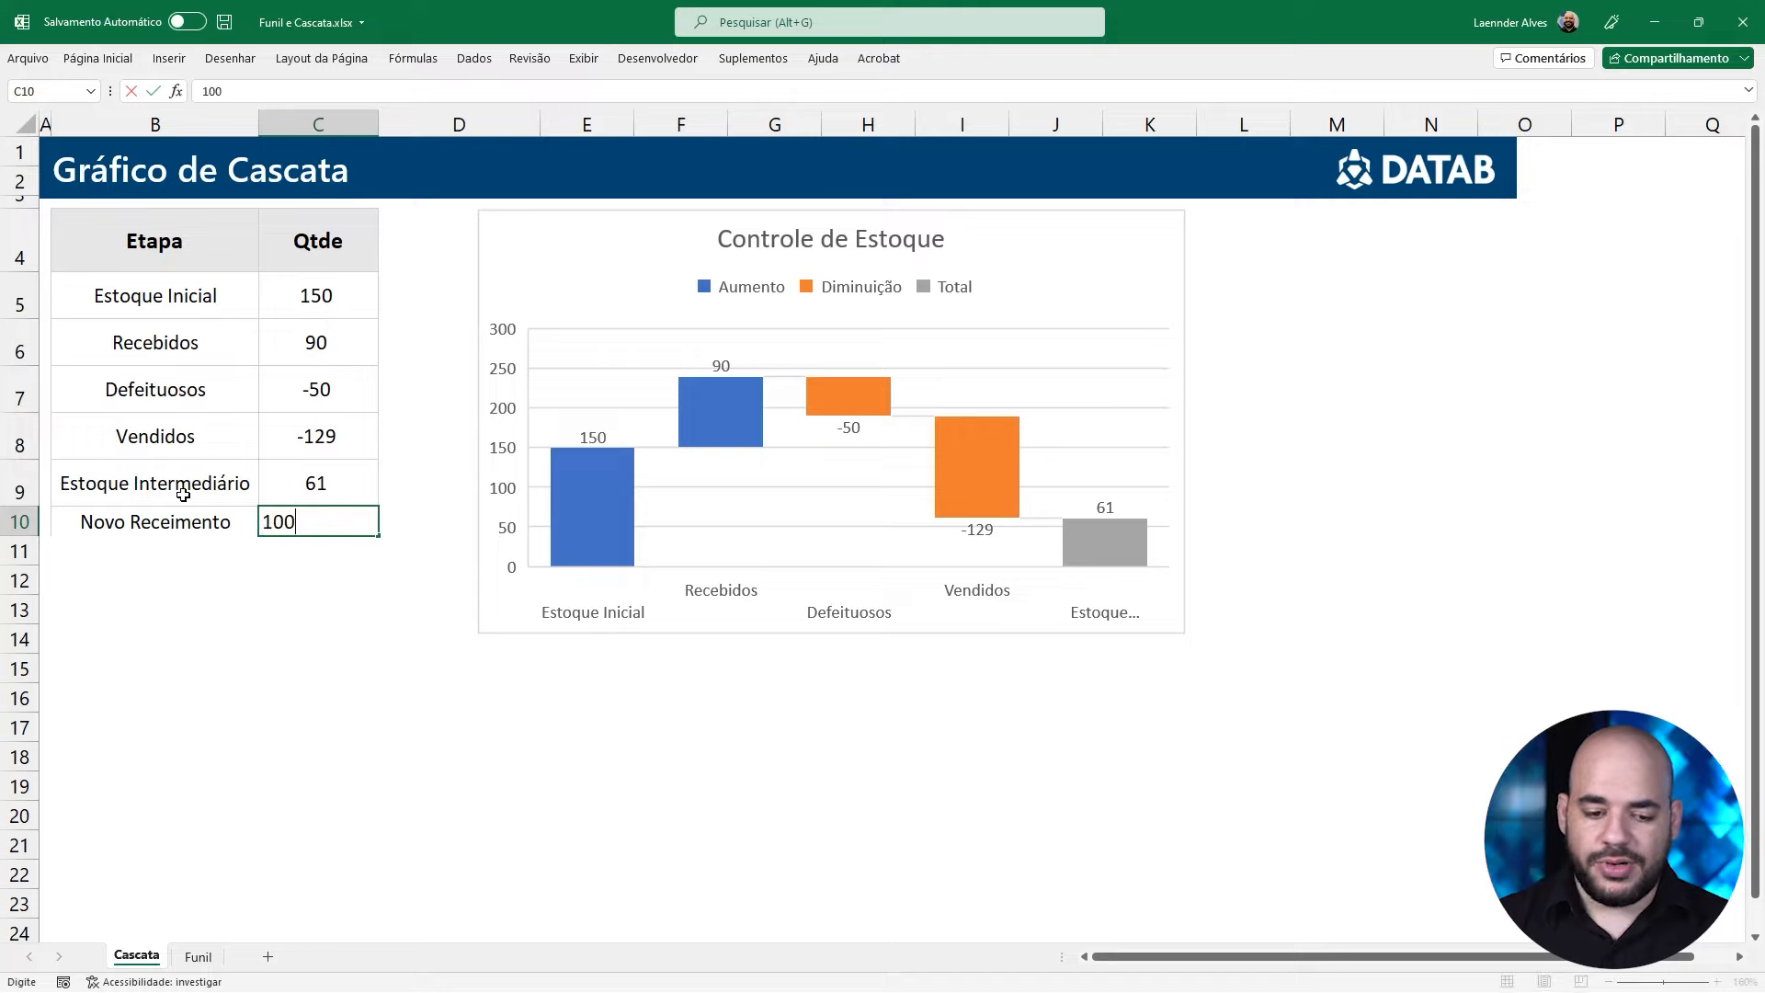
key(Return)
Add an "Estoque Final" stage in row 11 and calculate its quantity with the formula =C9+C10
key(Left)
text(Estoque Final)
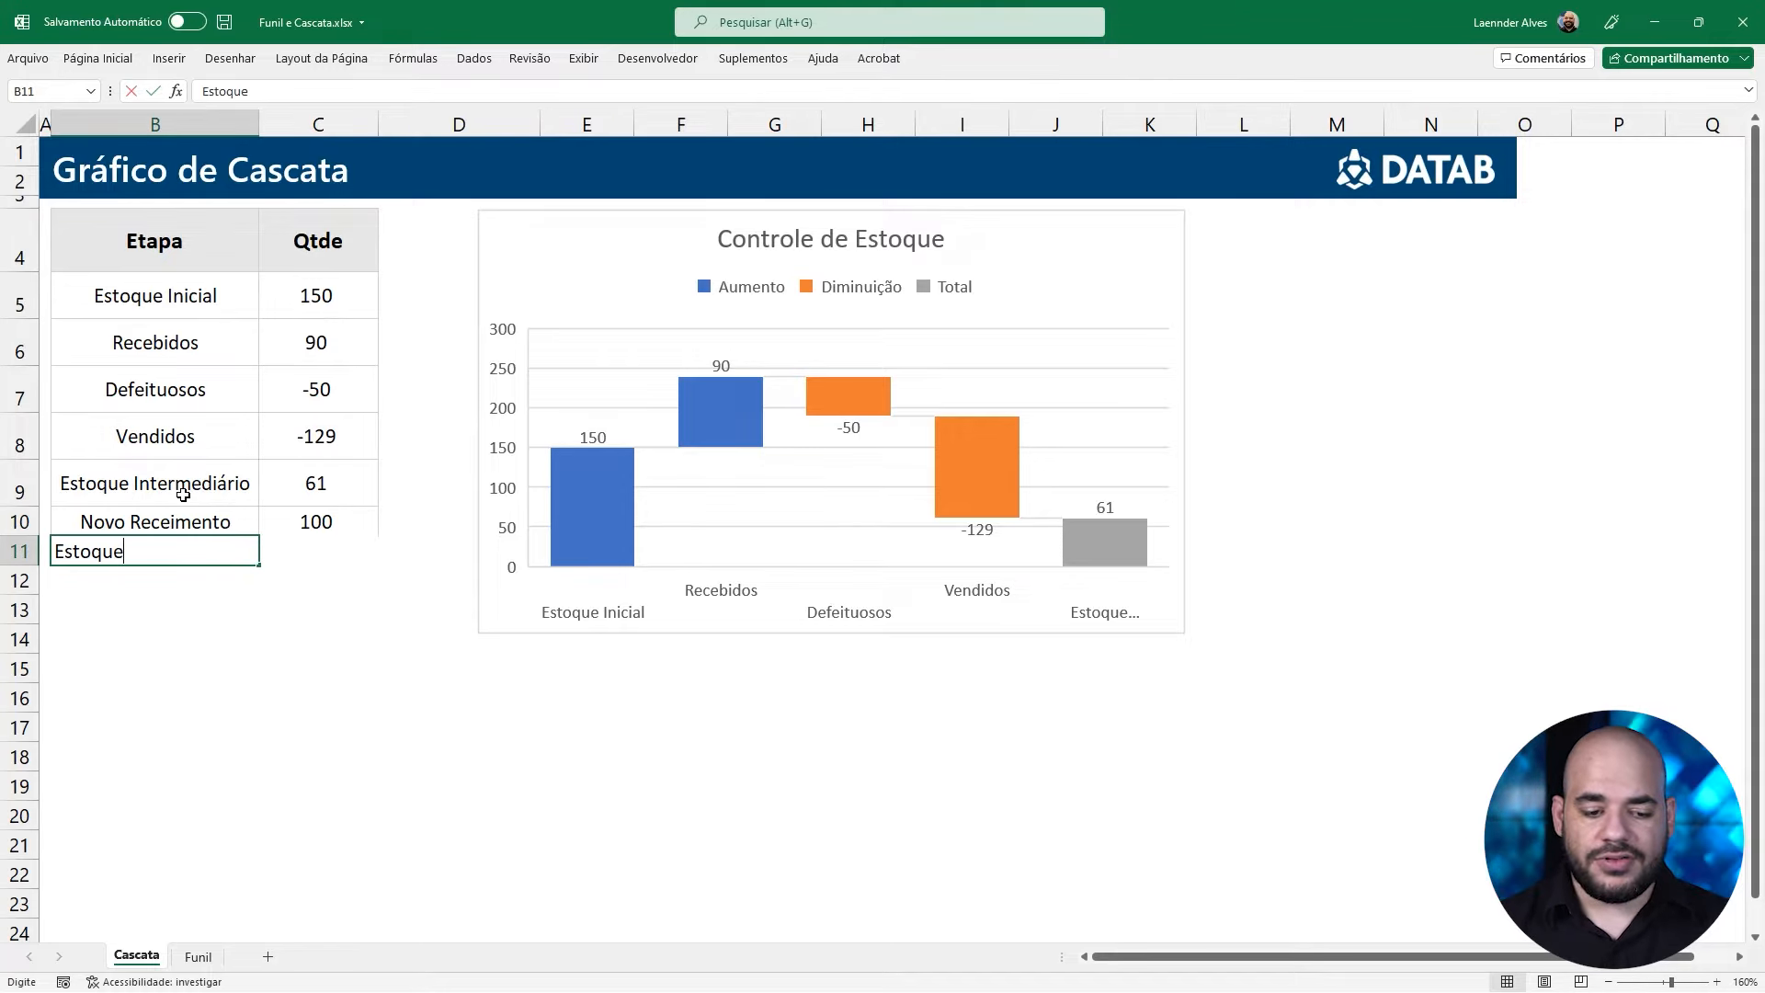
key(Return)
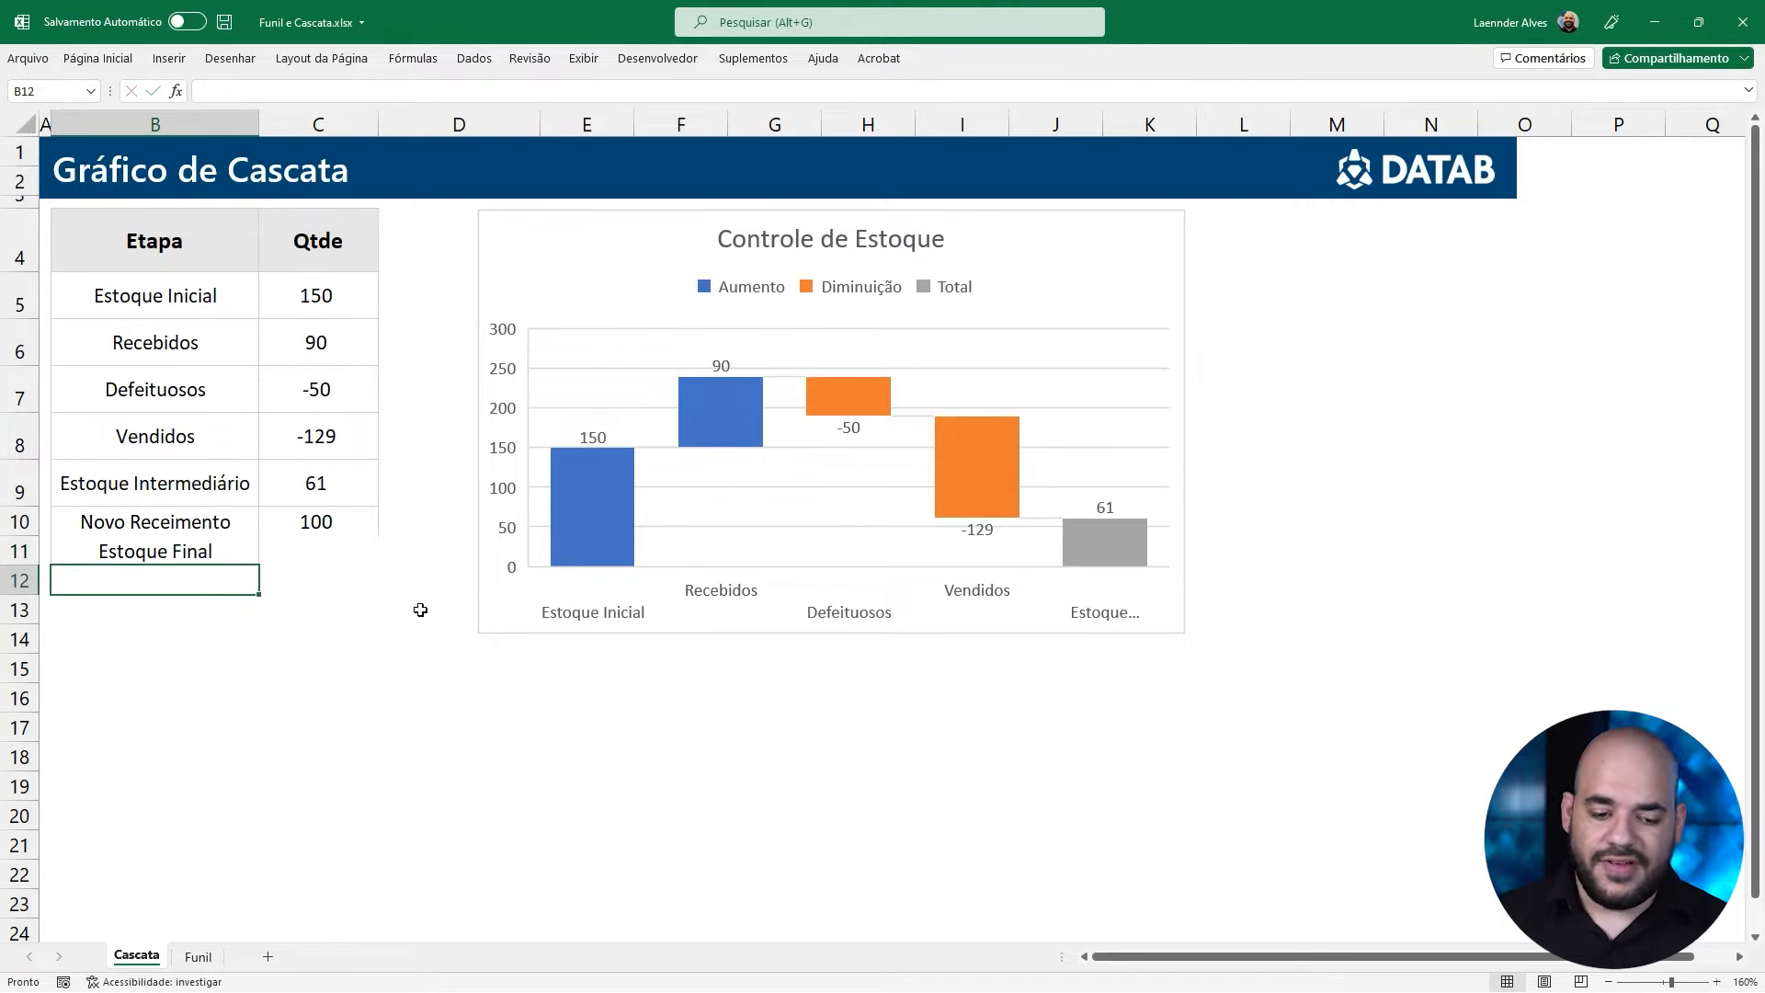
click(308, 550)
text(=)
key(Up)
key(Up)
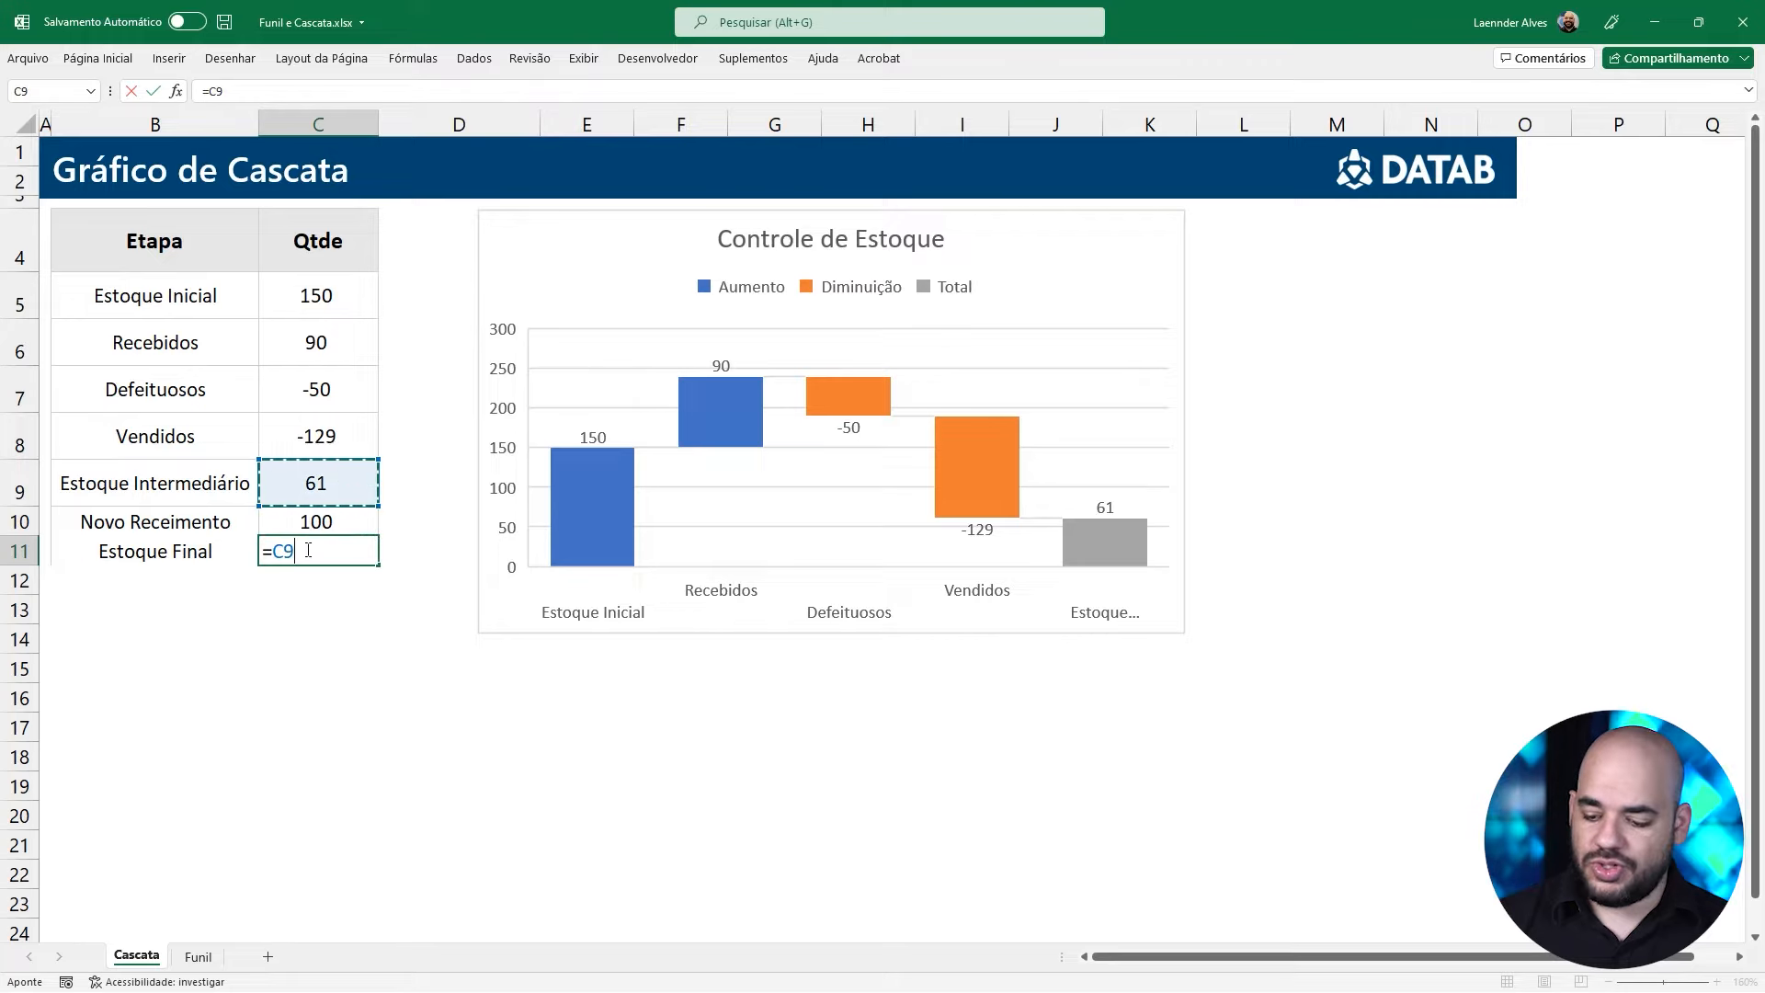
text(+)
key(Up)
key(Return)
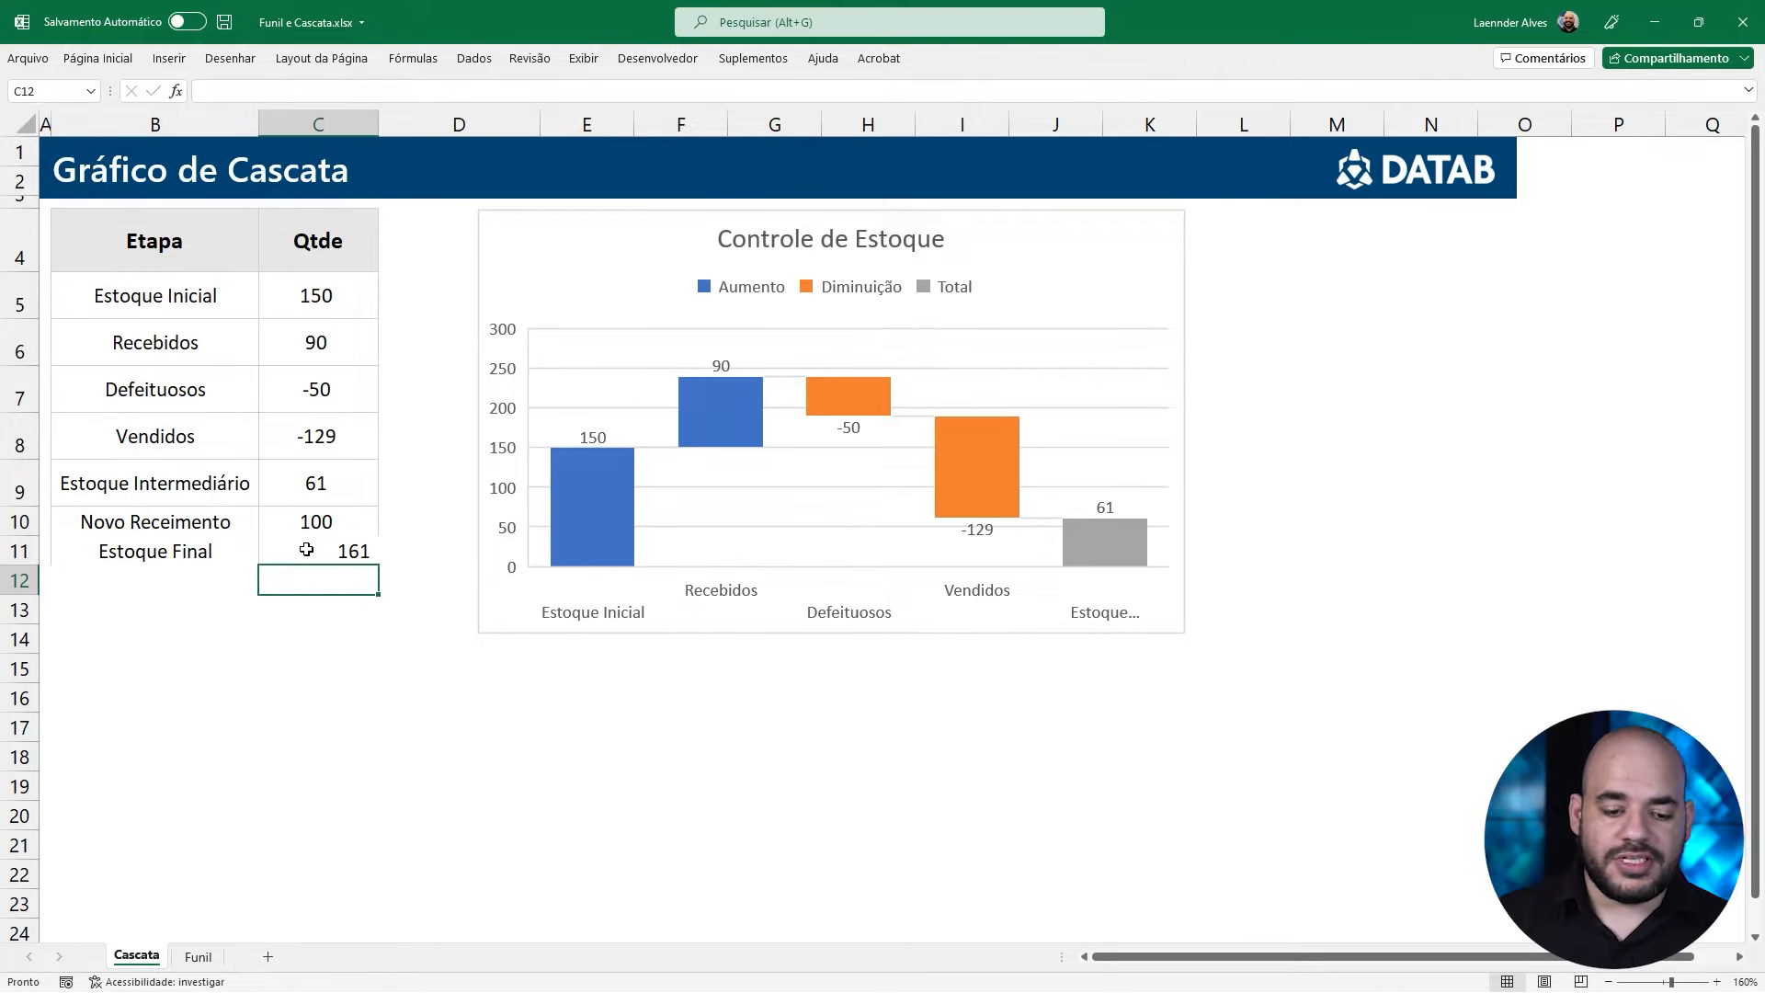
Copy the formatting of the Estoque Intermediário row onto the two new rows 10 and 11 with the Format Painter
click(307, 551)
drag(160, 481, 312, 483)
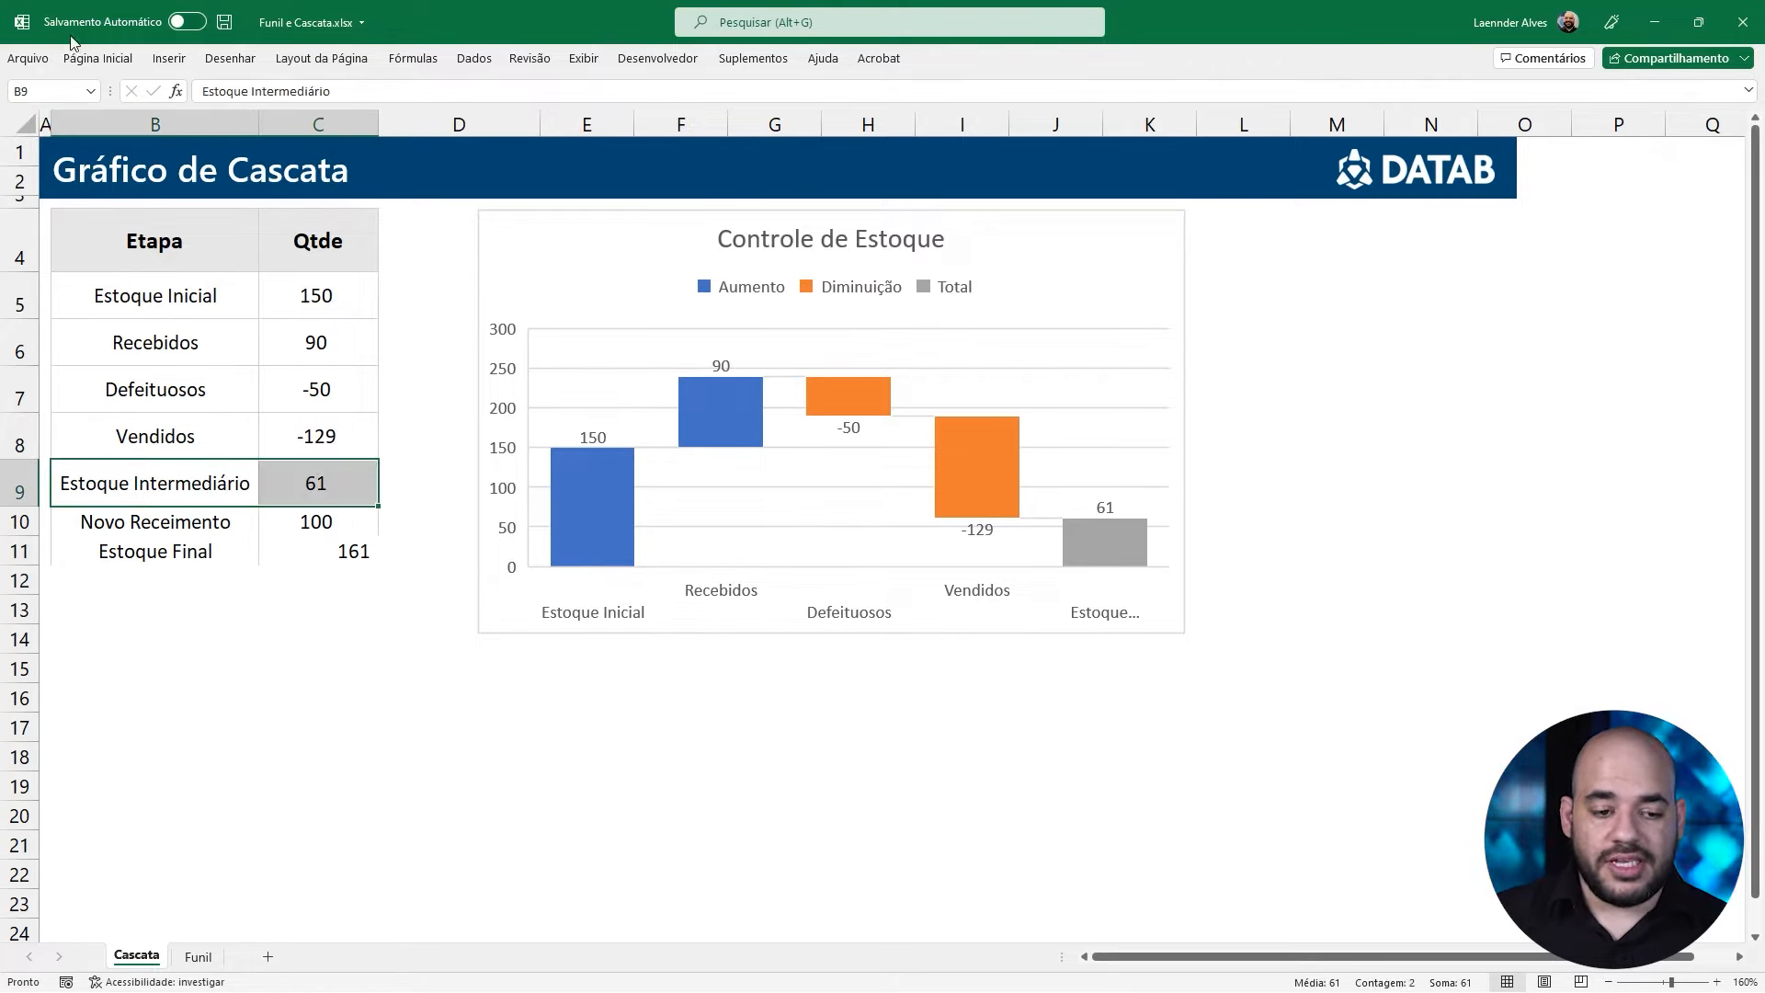
click(98, 58)
click(144, 138)
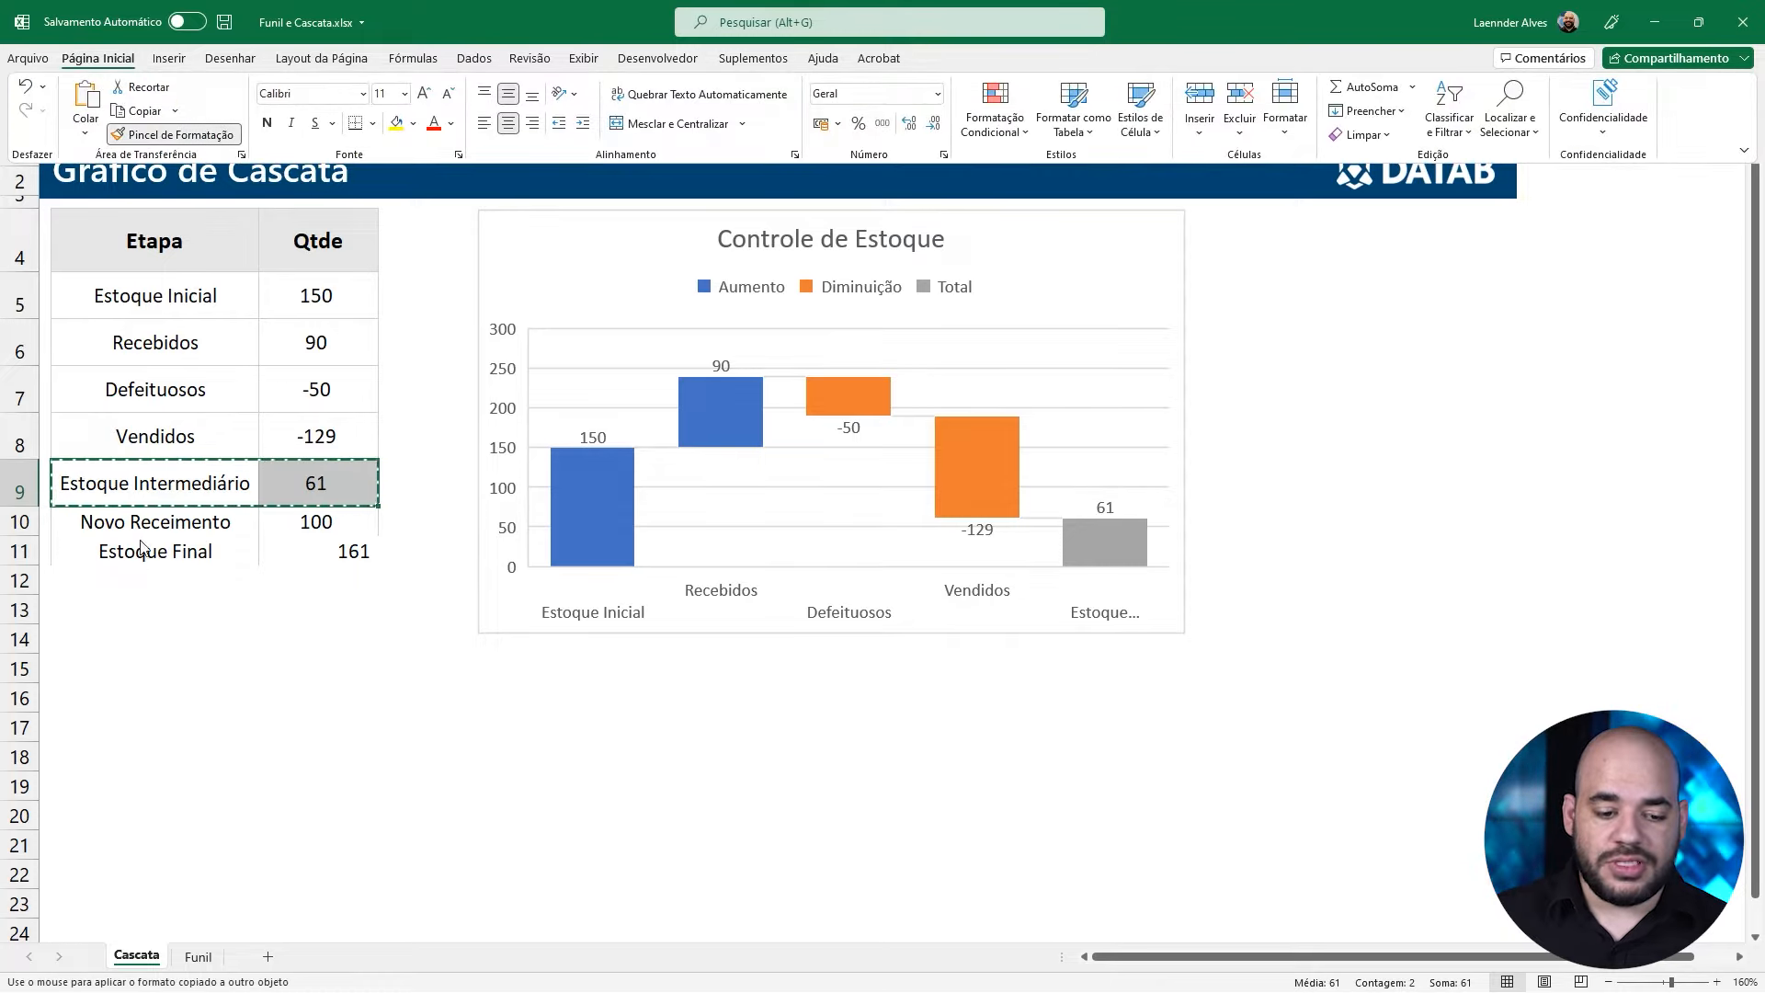
drag(163, 486, 312, 554)
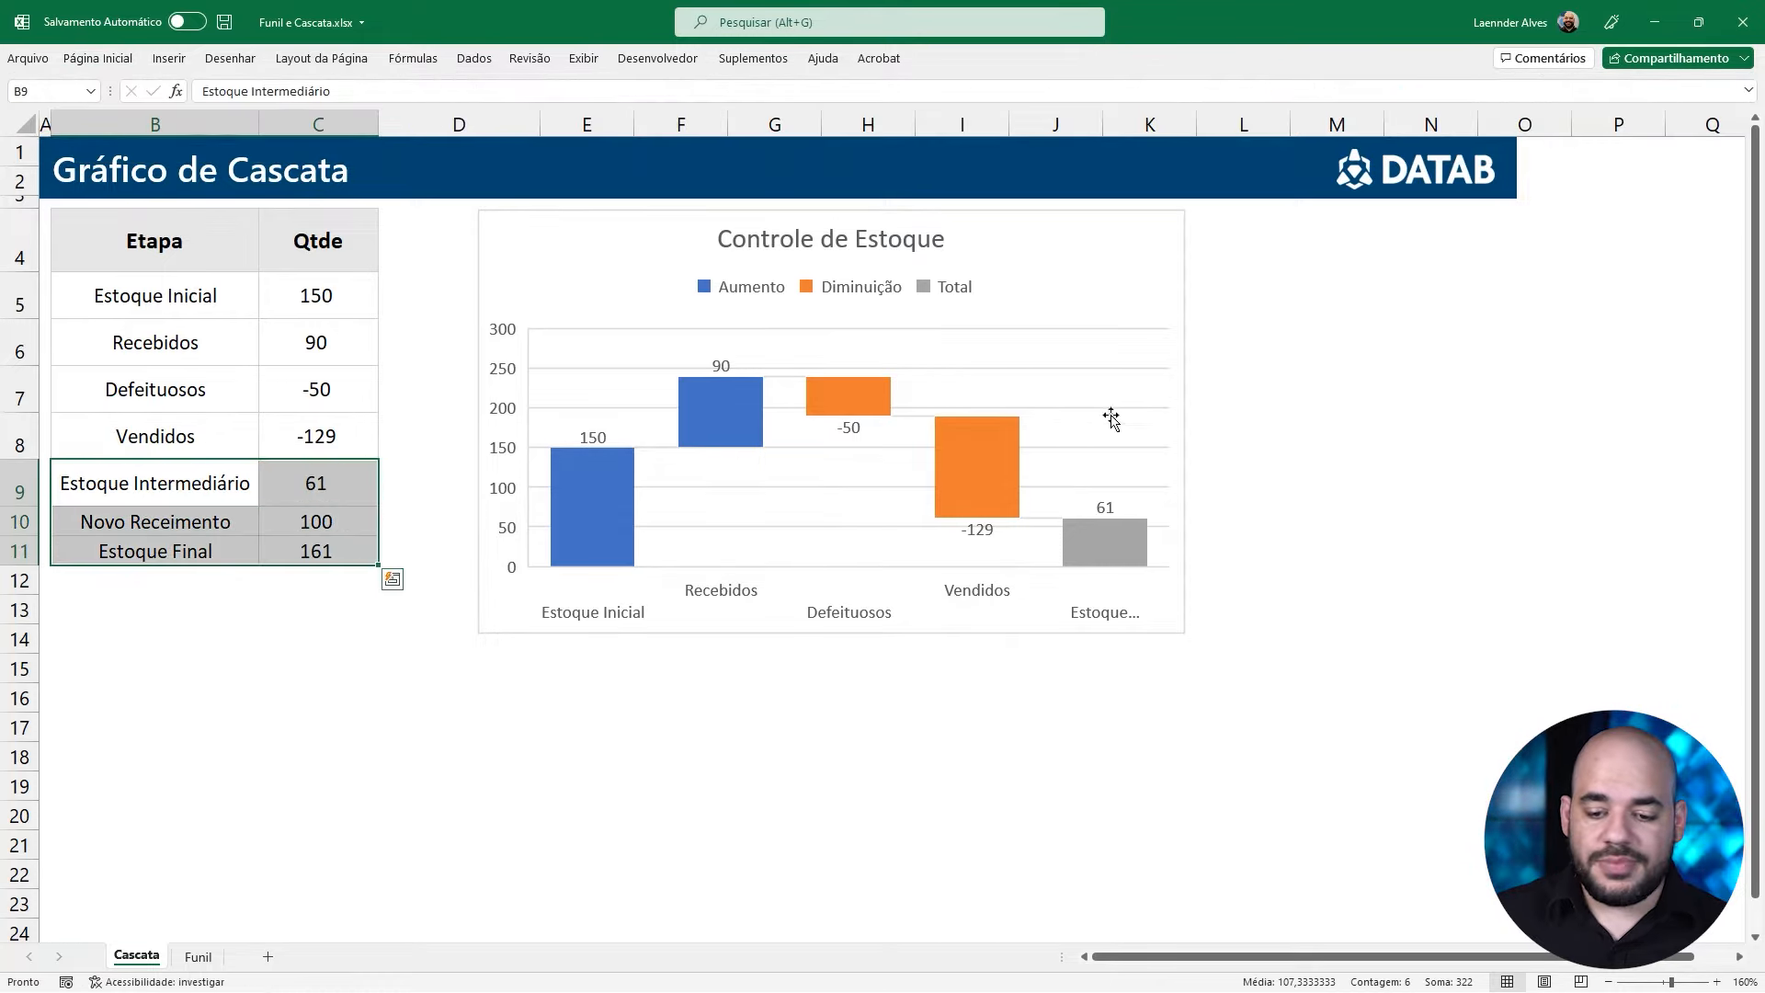
Extend the waterfall chart's data range through row 11 and set the Estoque Final column as a total
click(1175, 354)
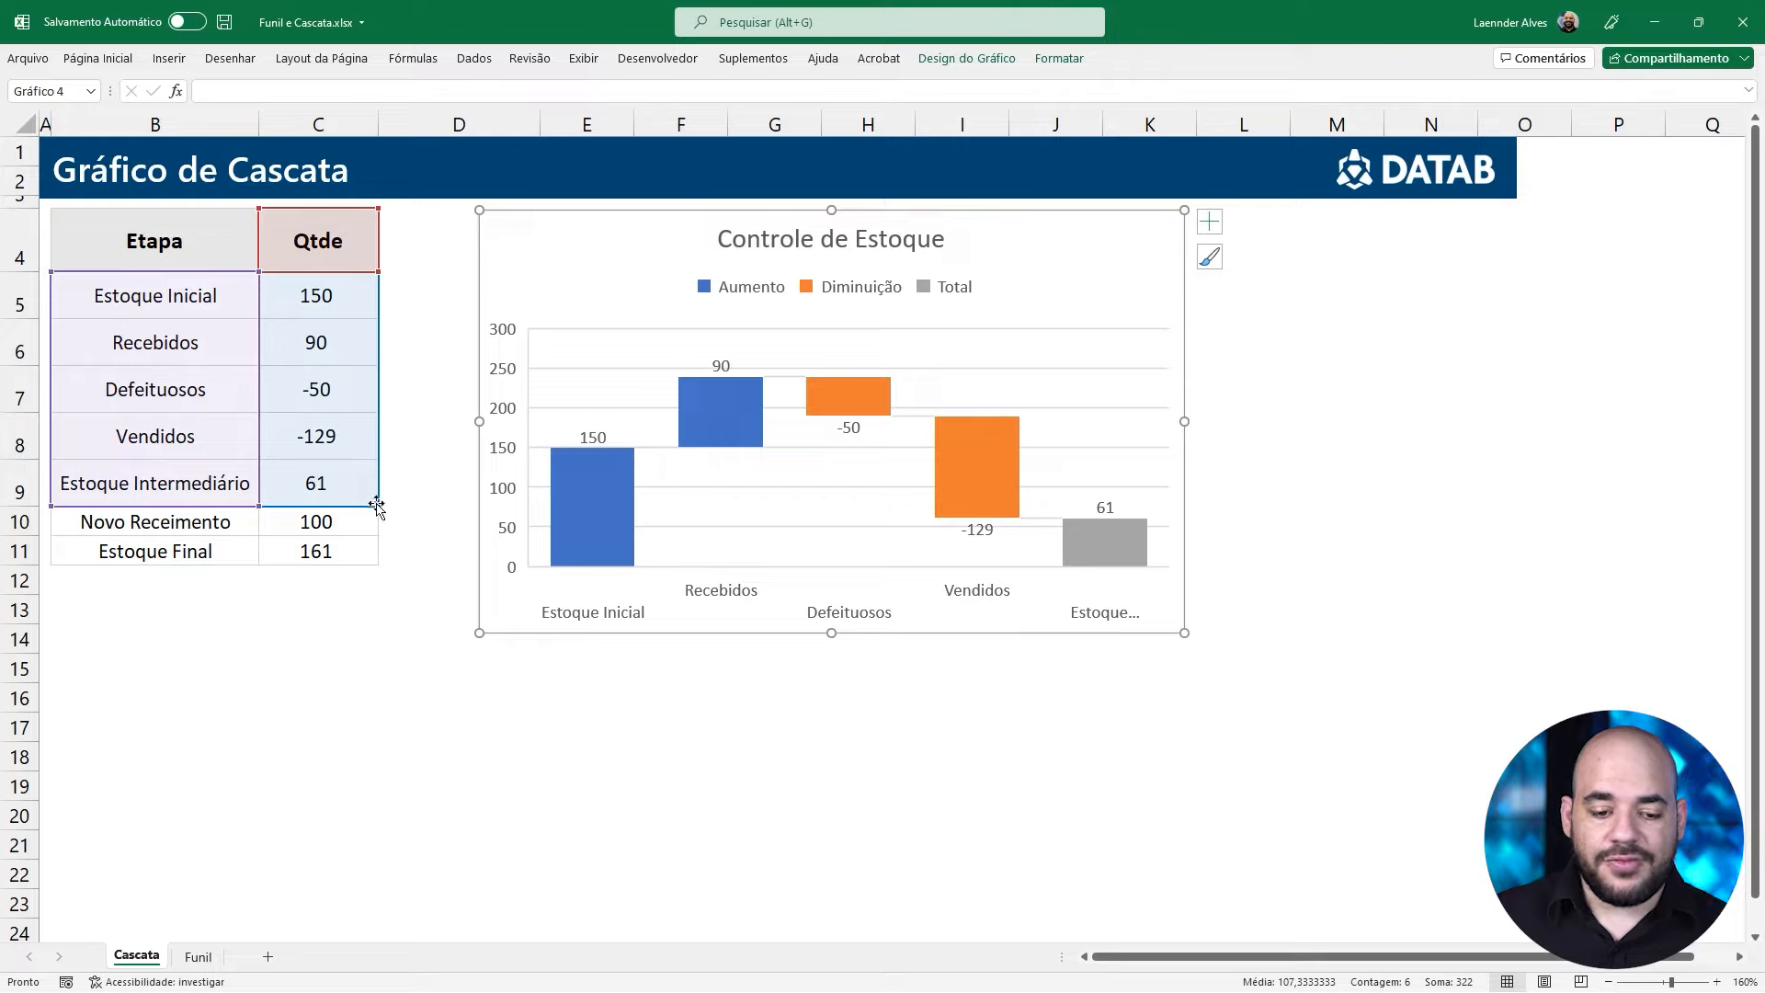
drag(377, 504, 366, 558)
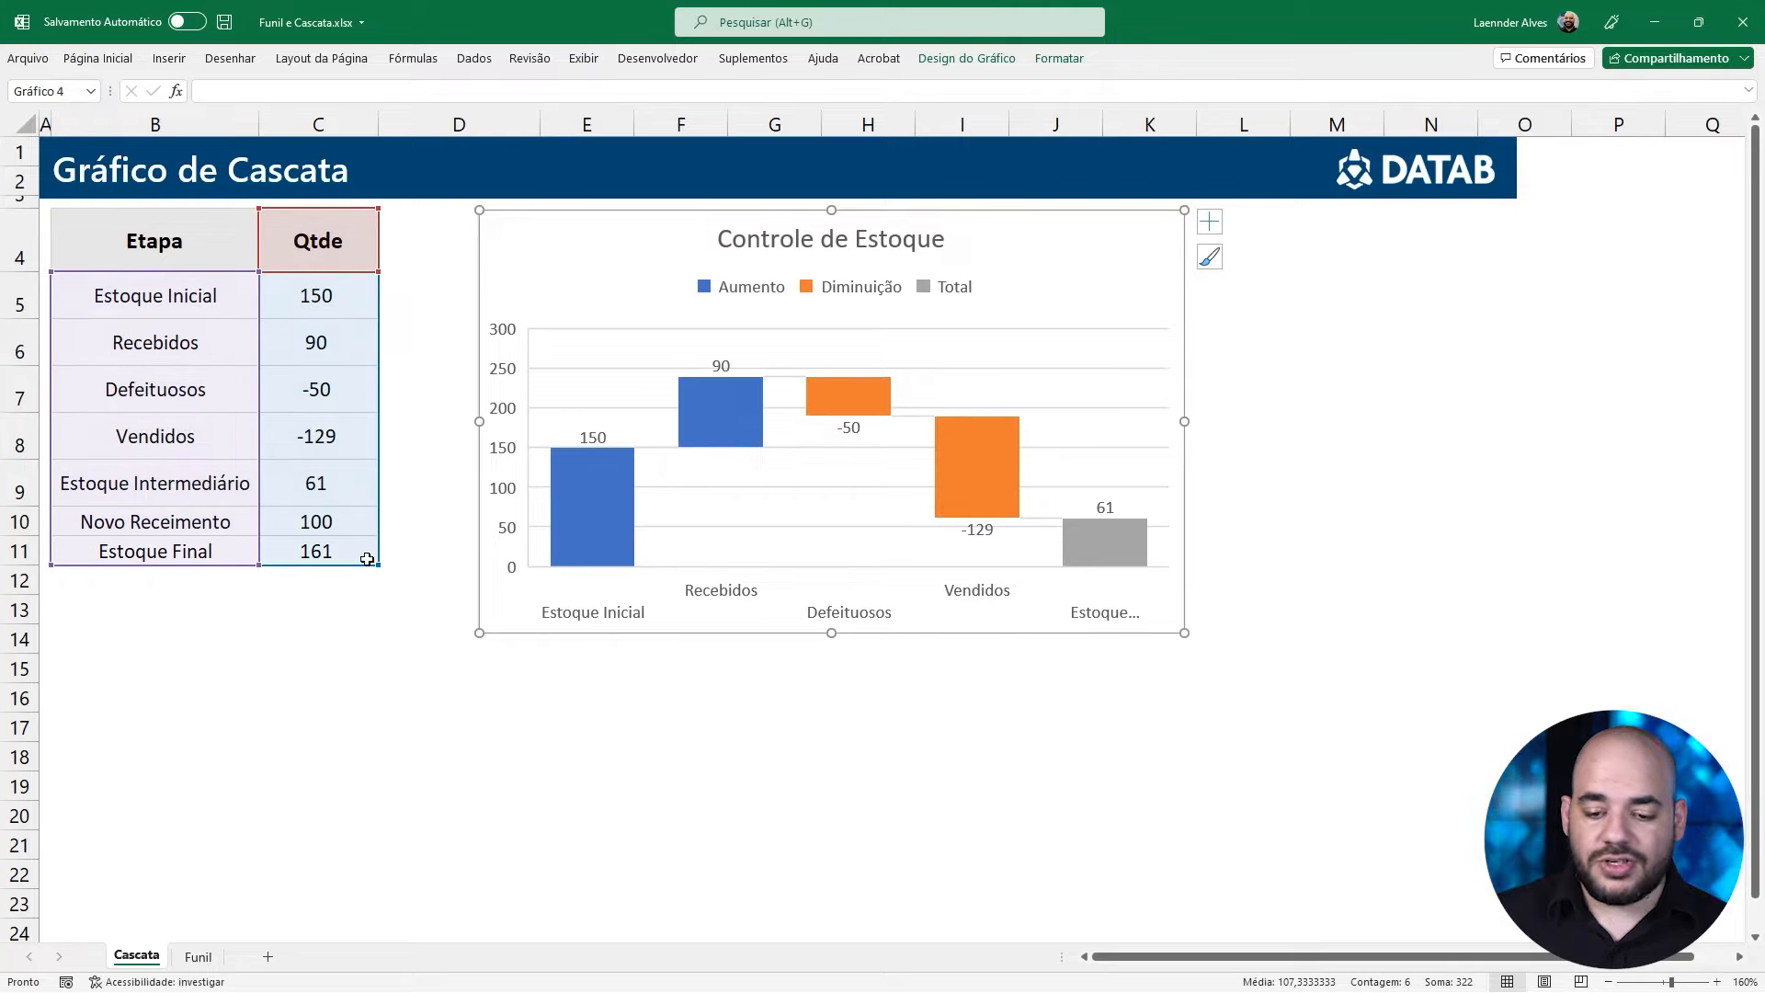
click(1105, 393)
click(1110, 393)
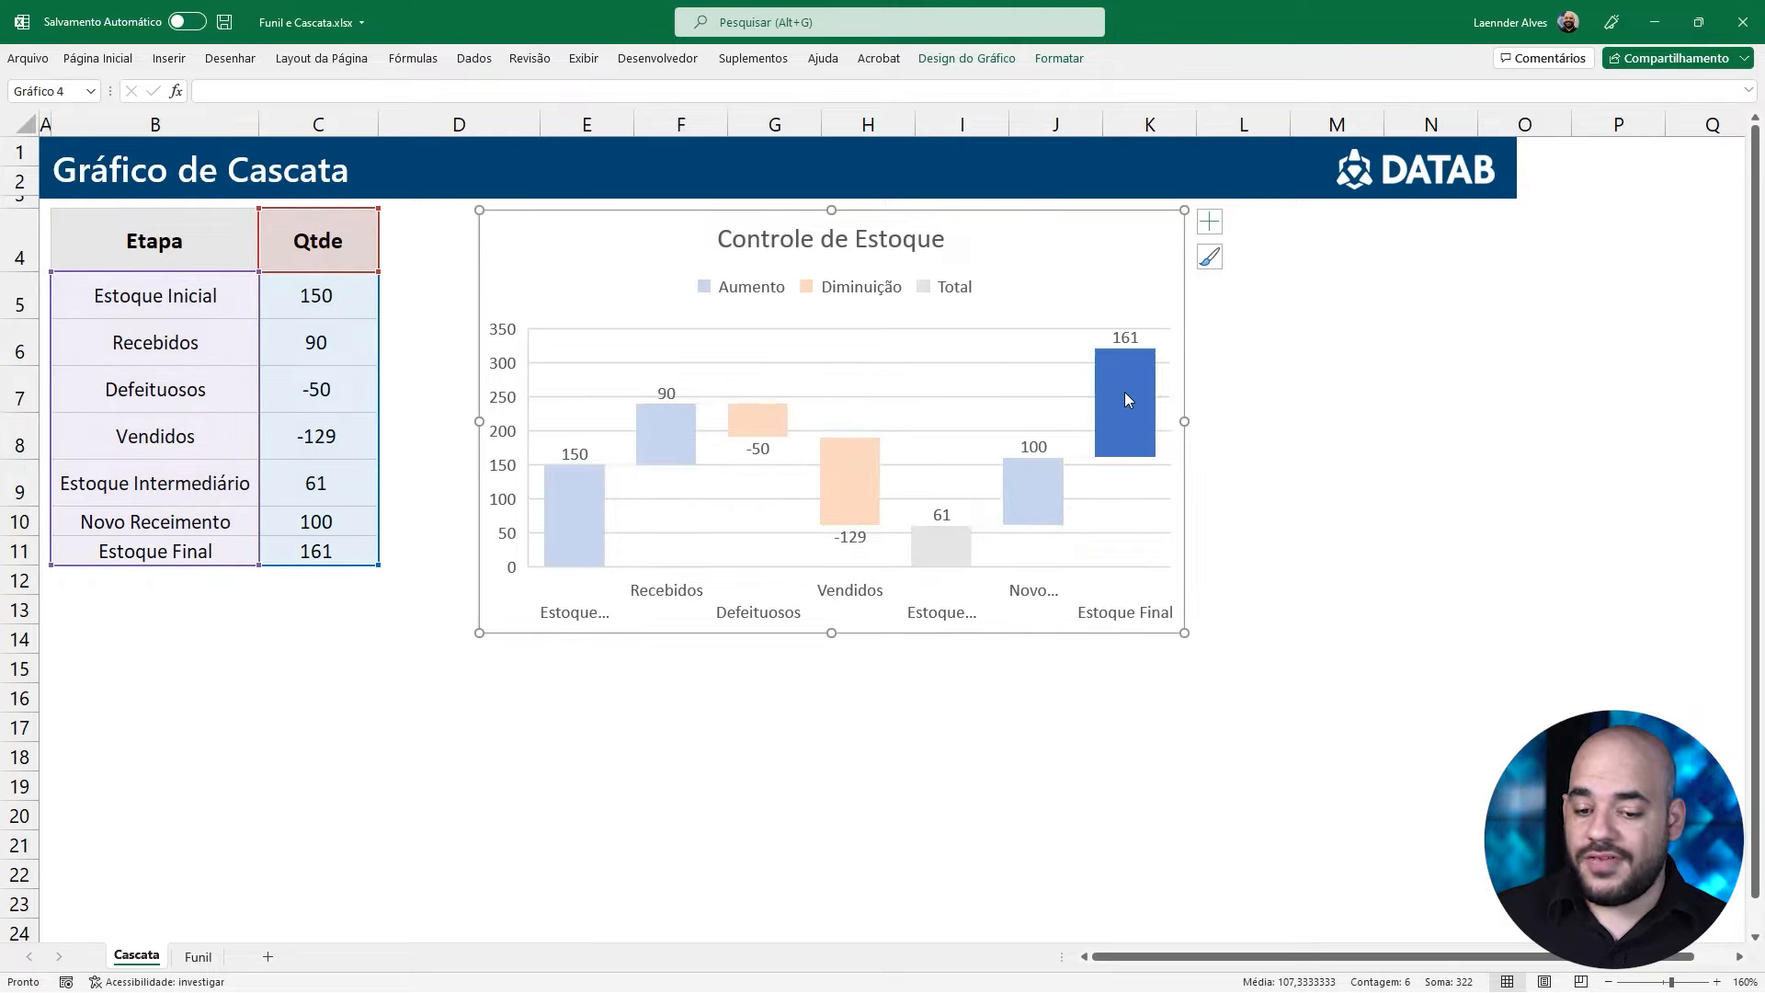
right_click(1131, 377)
click(1217, 578)
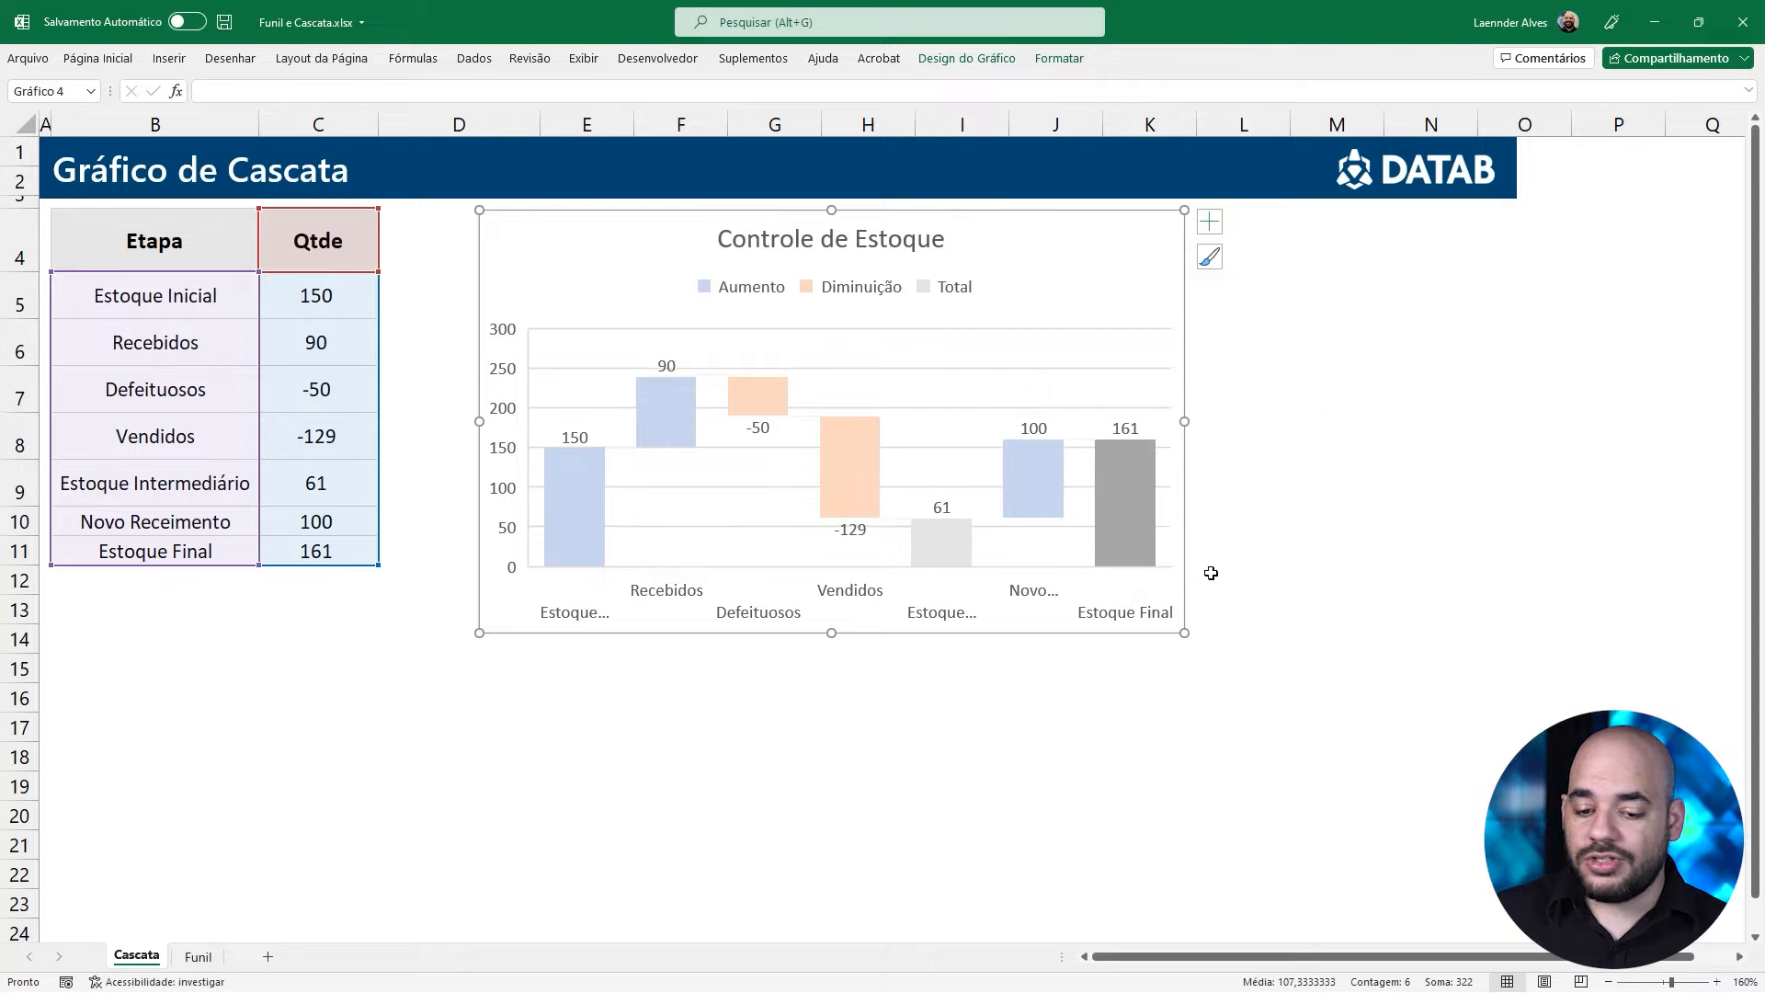
click(1259, 603)
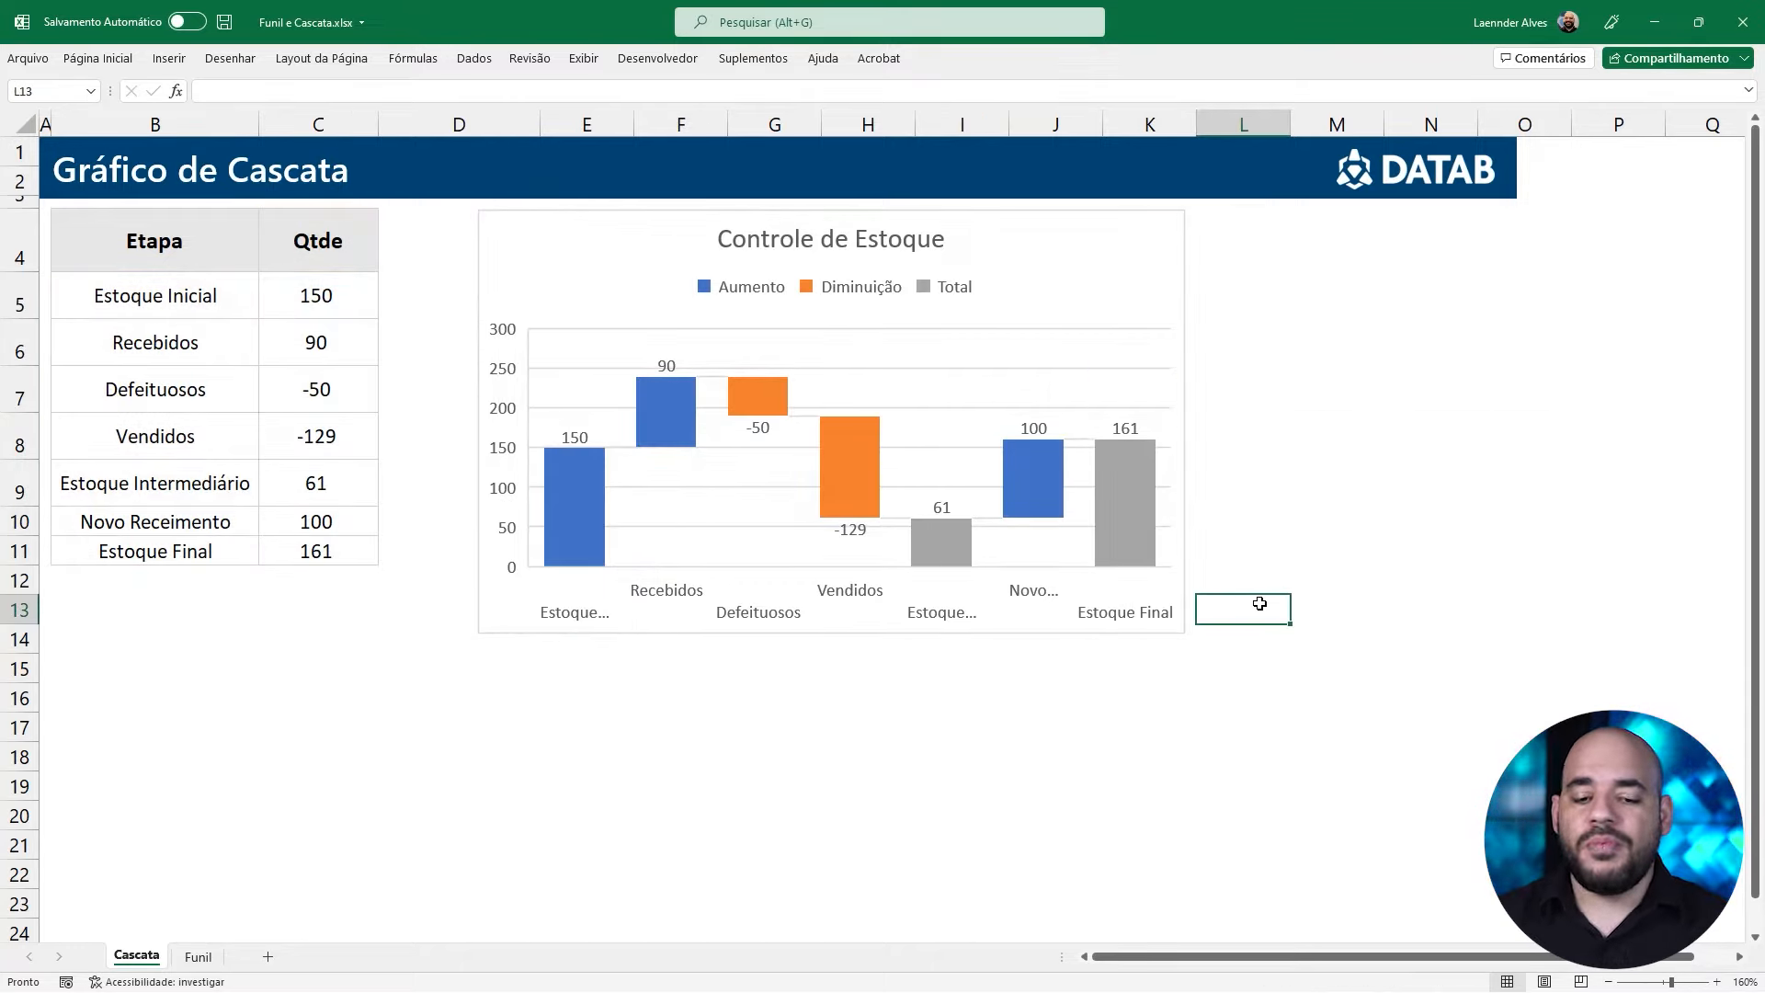
Fill the chart's Aumento columns with the green theme colour by way of their legend entry
click(1094, 628)
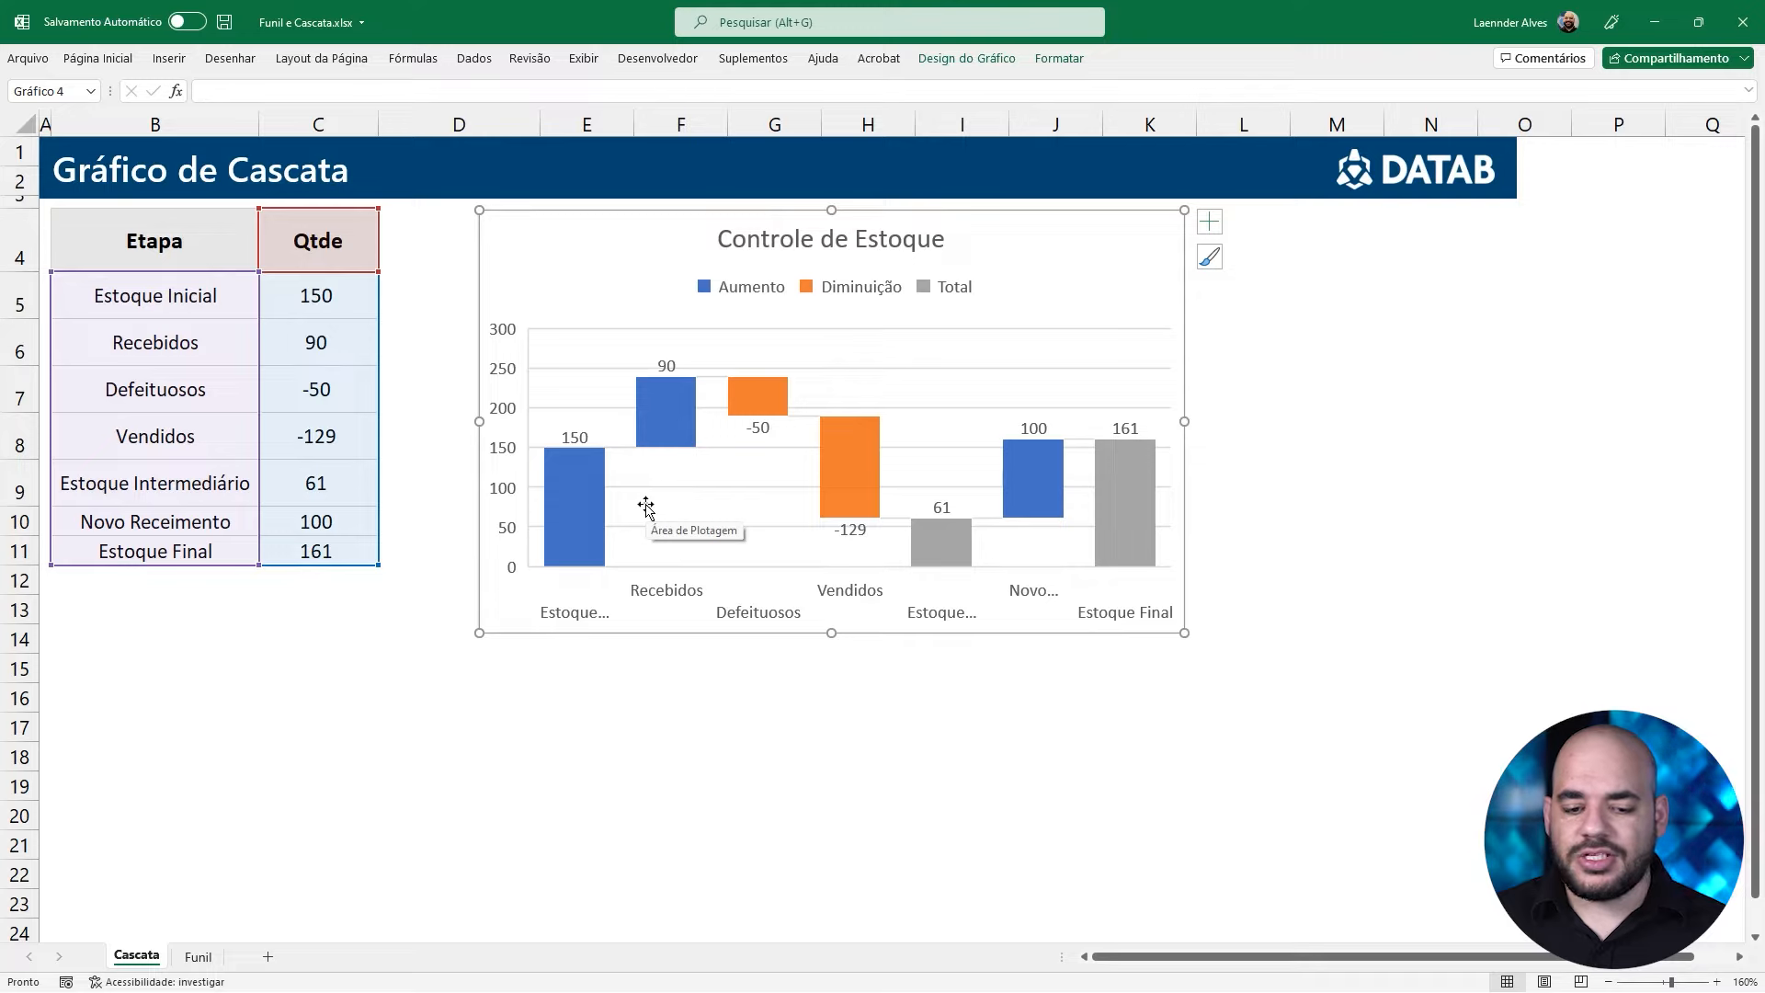
click(727, 293)
click(729, 290)
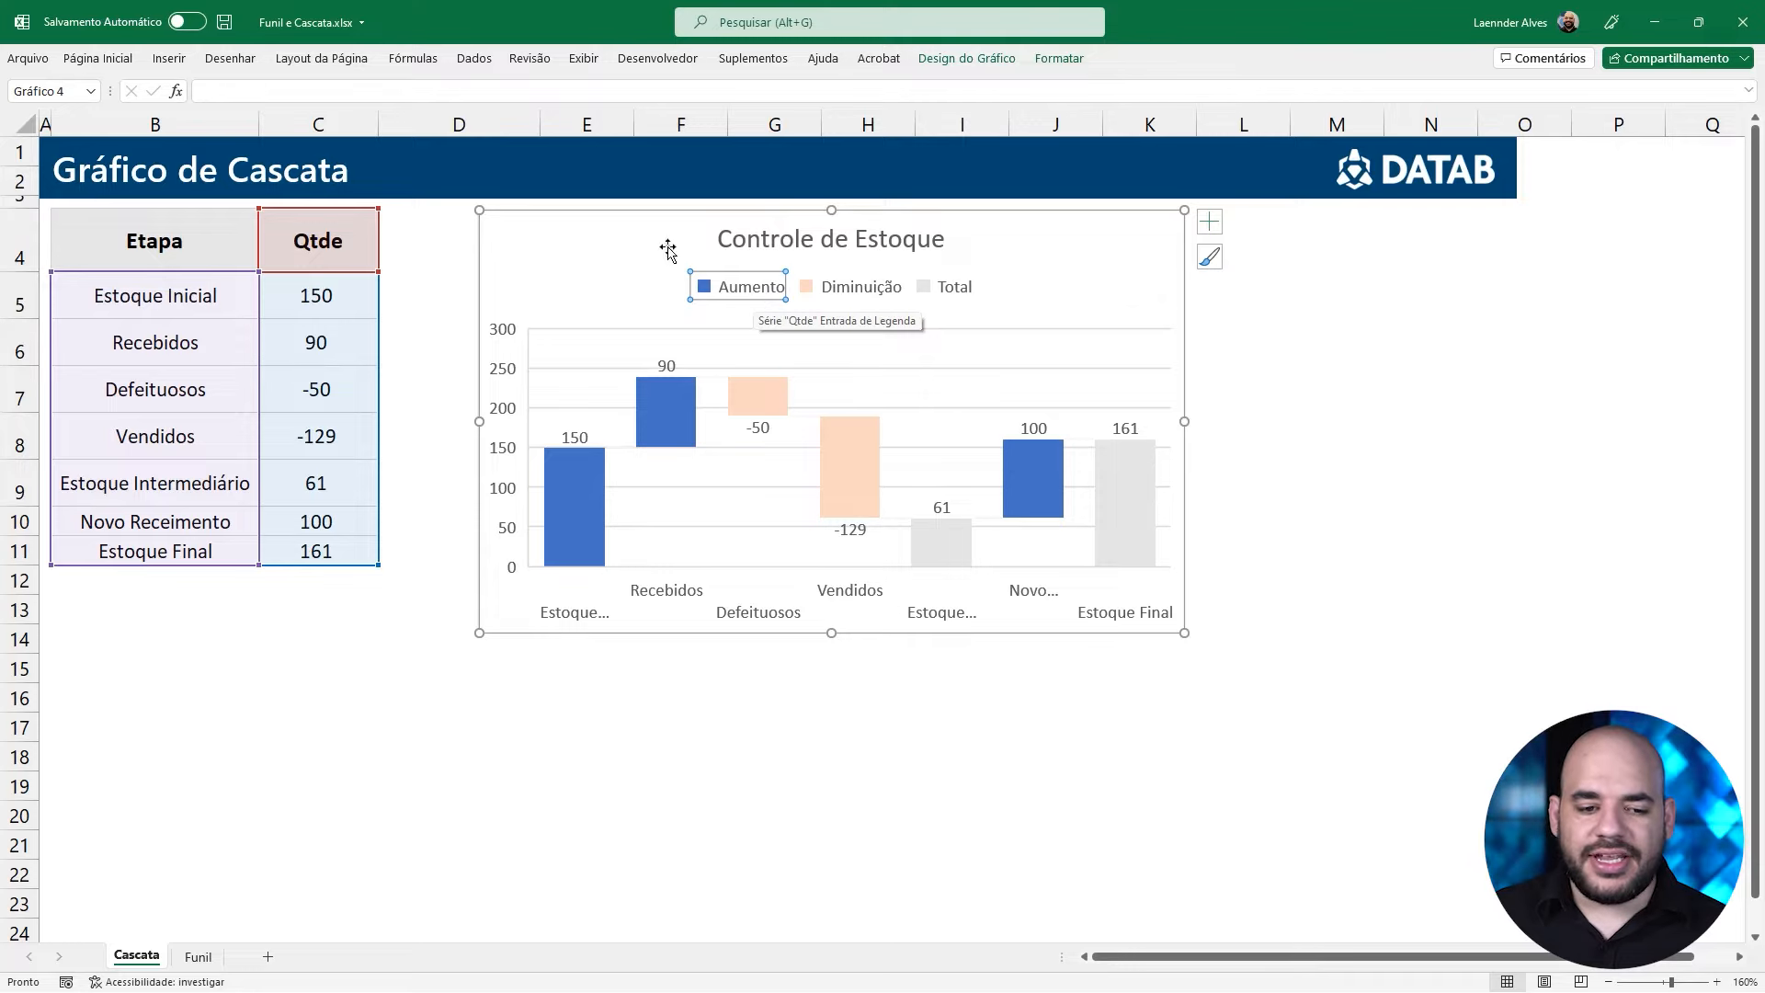
click(97, 58)
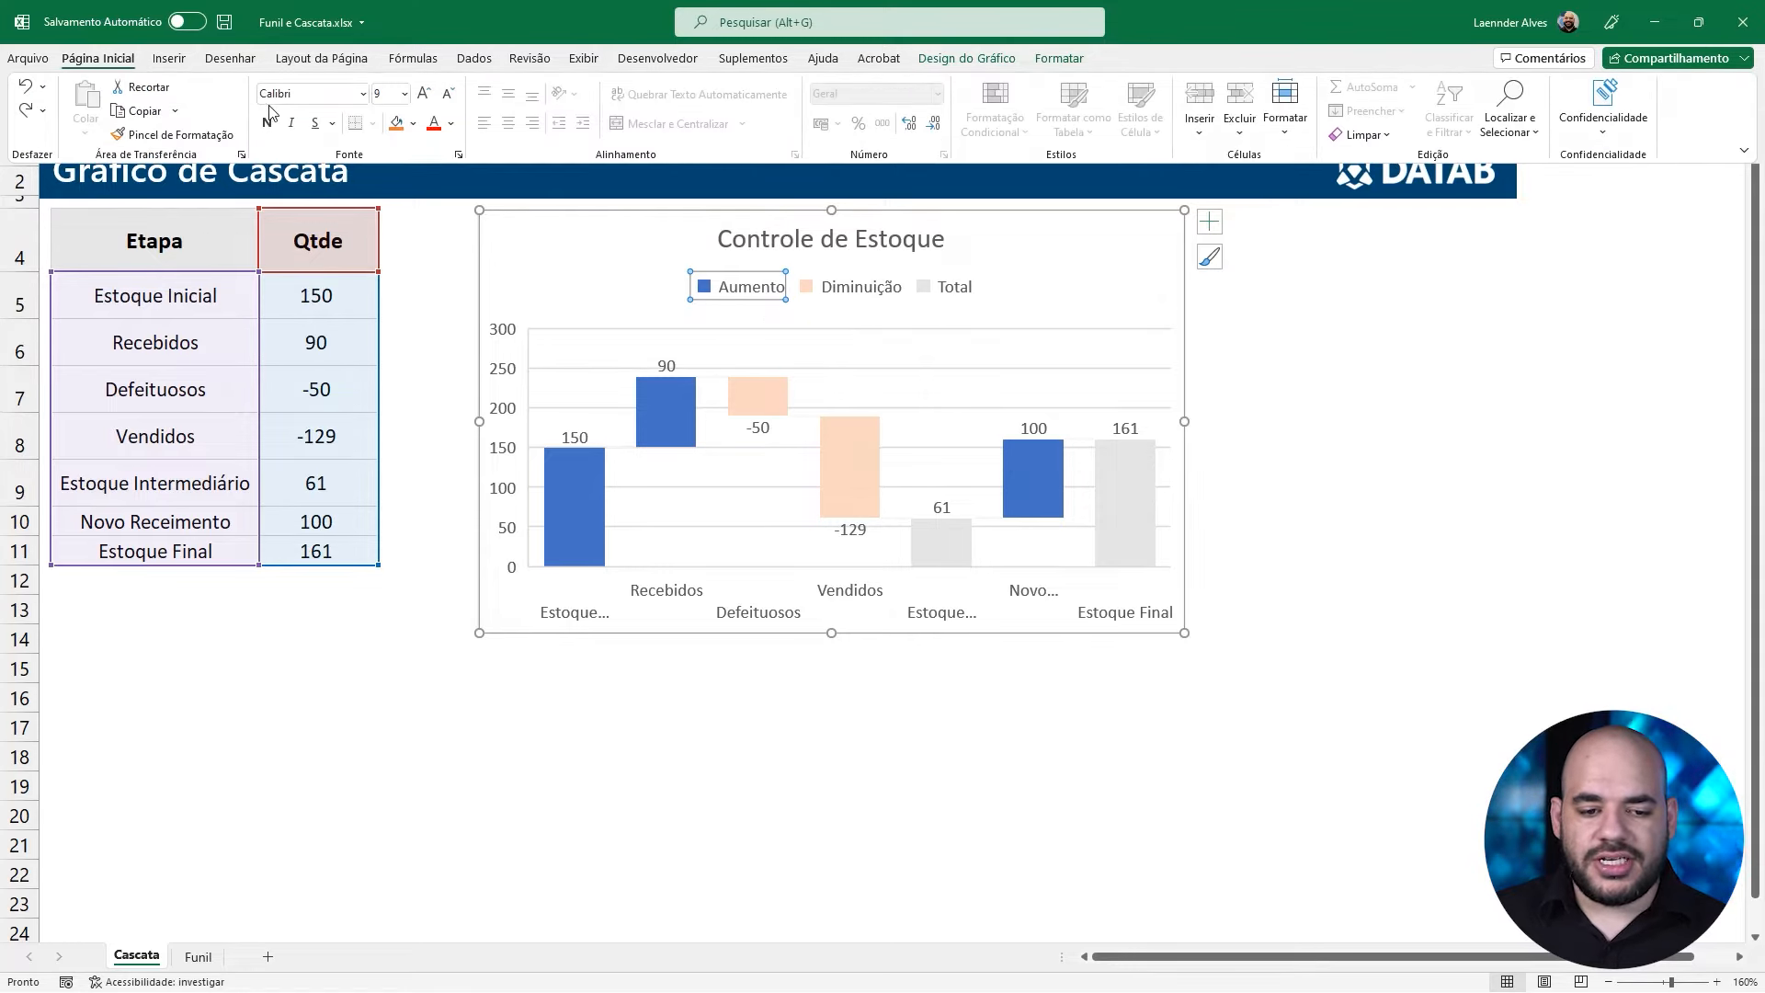
click(414, 123)
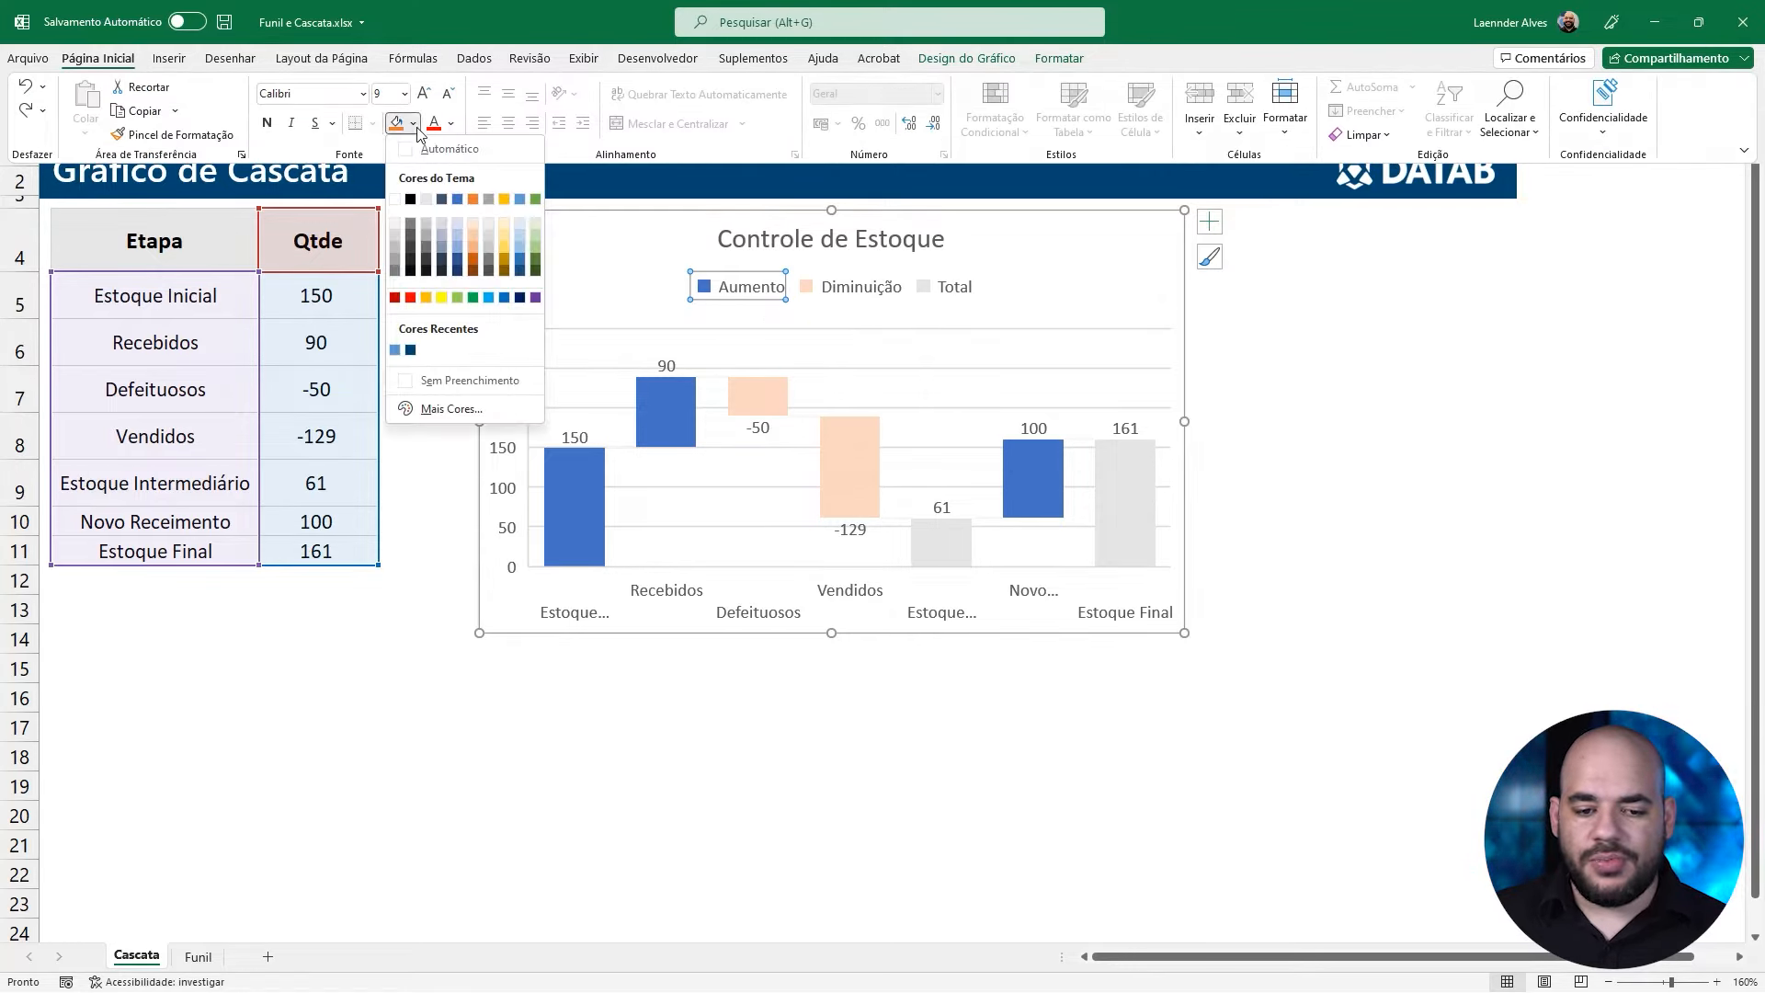
click(537, 201)
Fill the chart's Diminuição columns with the gold theme colour by way of their legend entry
click(840, 290)
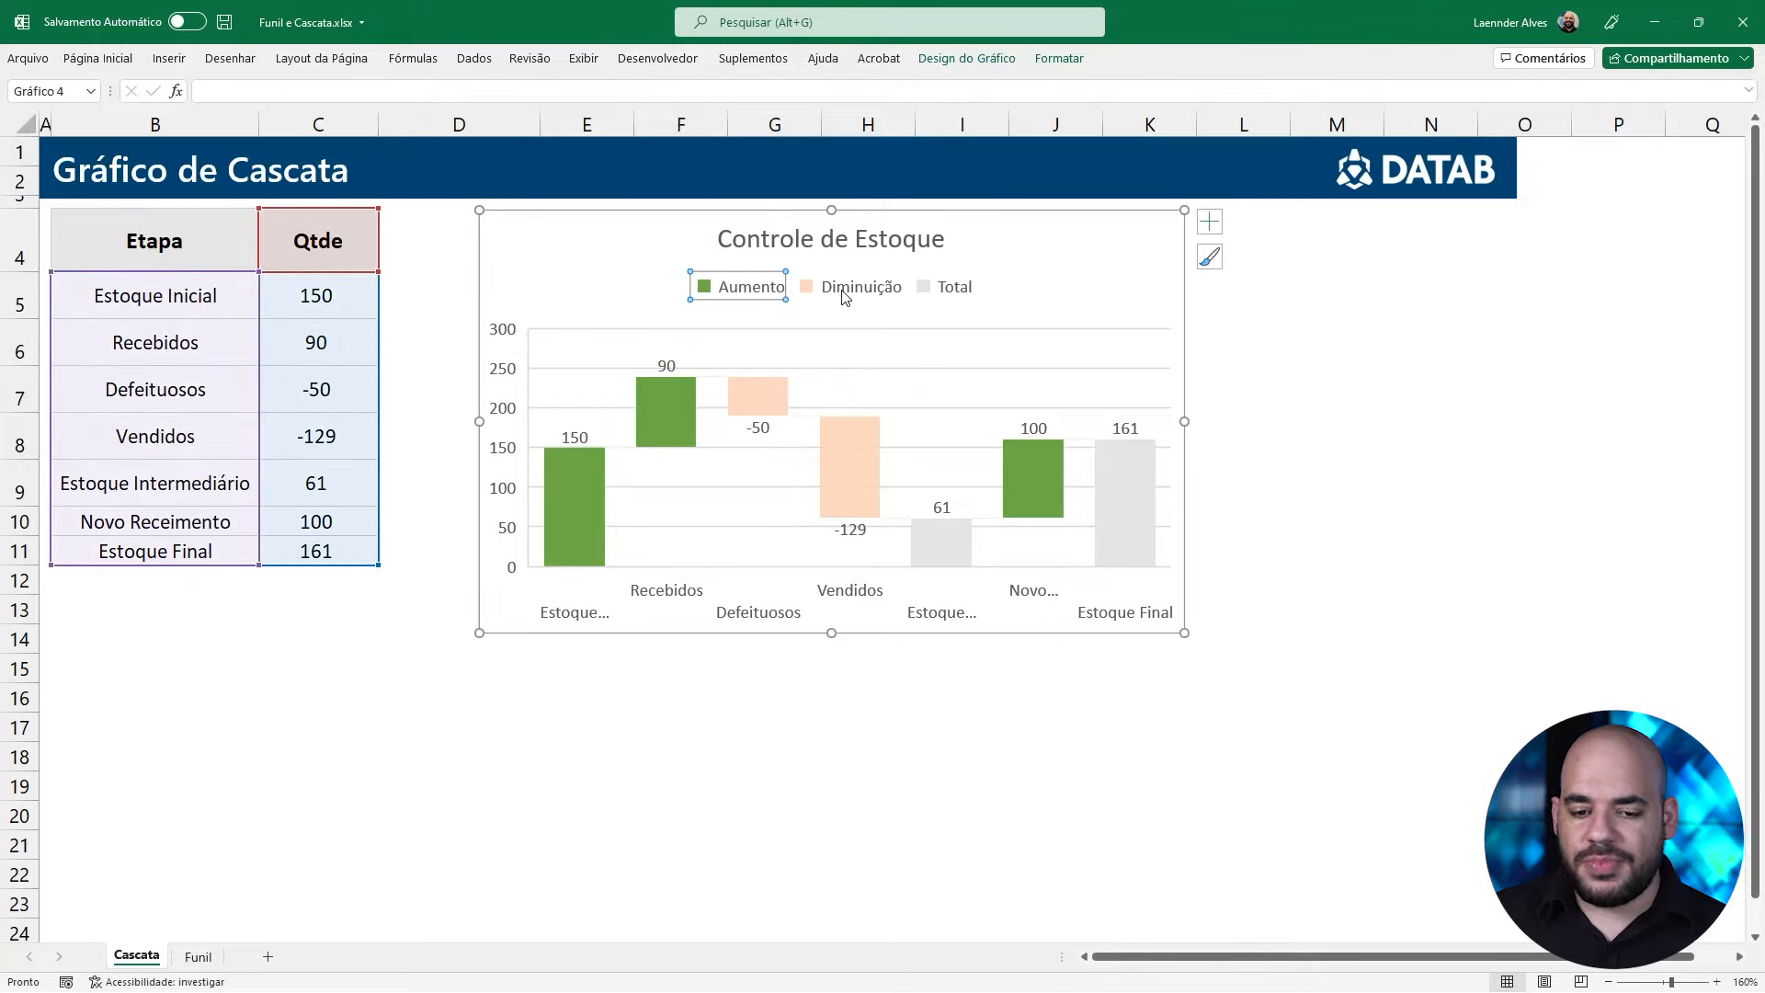
click(120, 58)
click(415, 124)
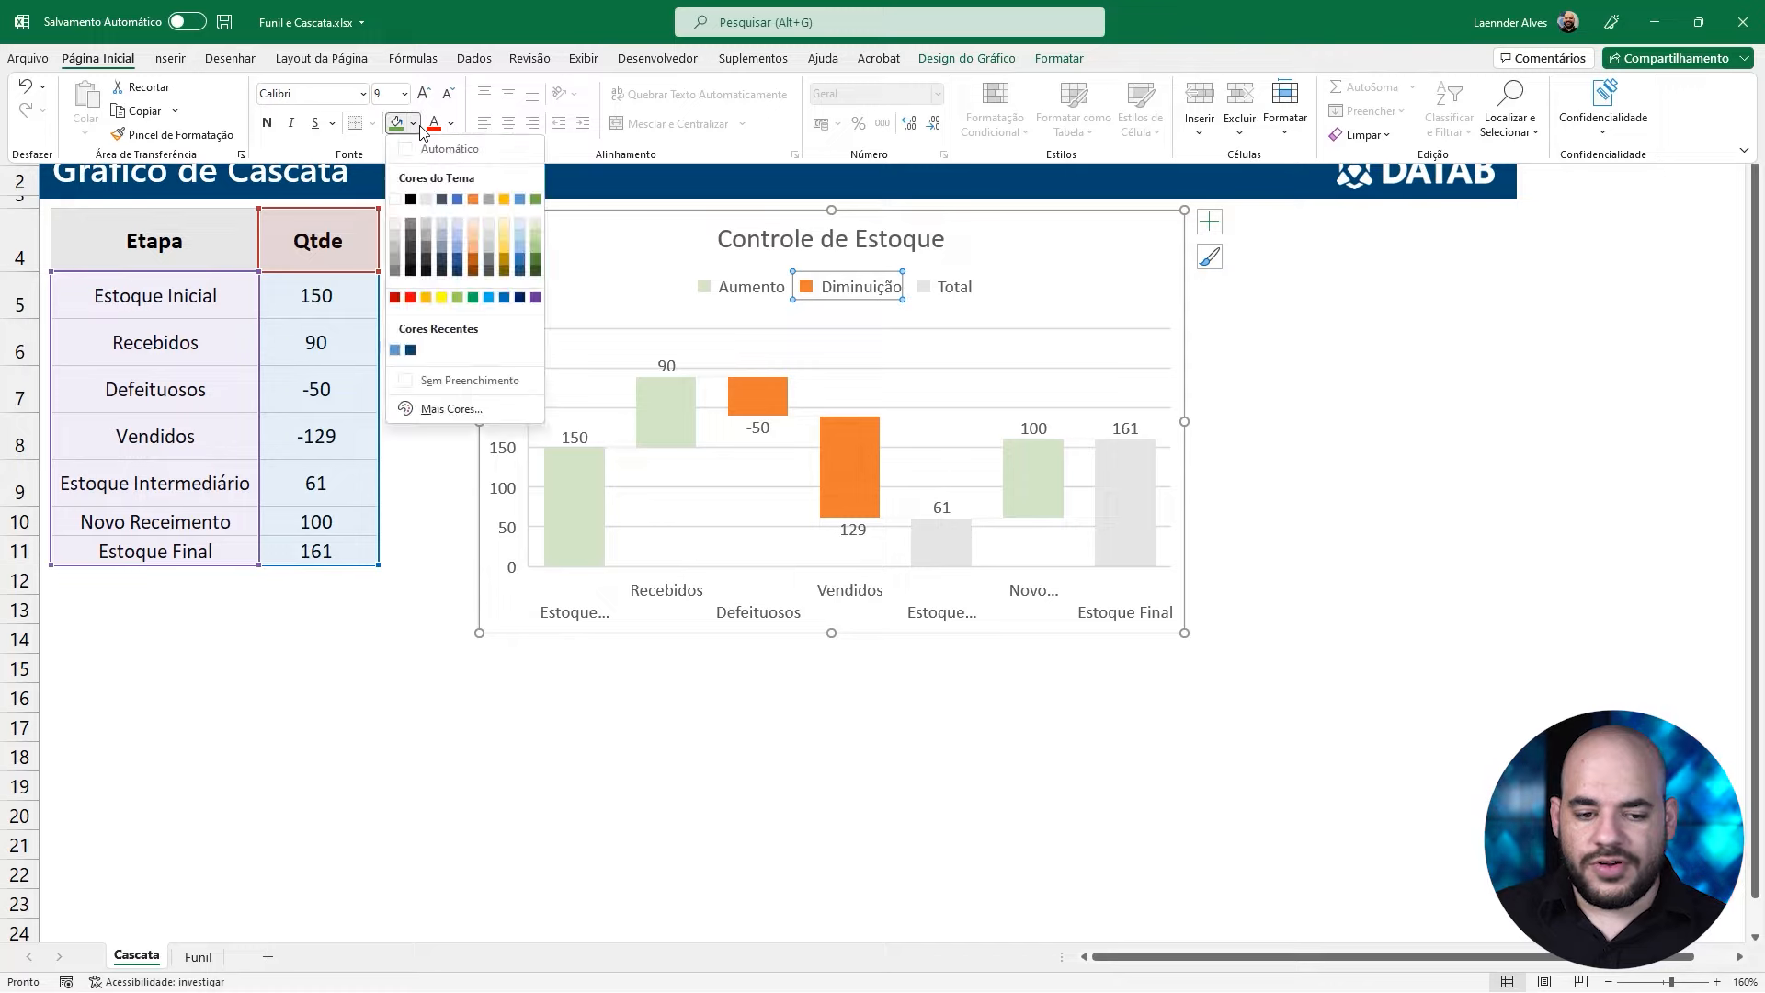
click(505, 201)
click(1289, 519)
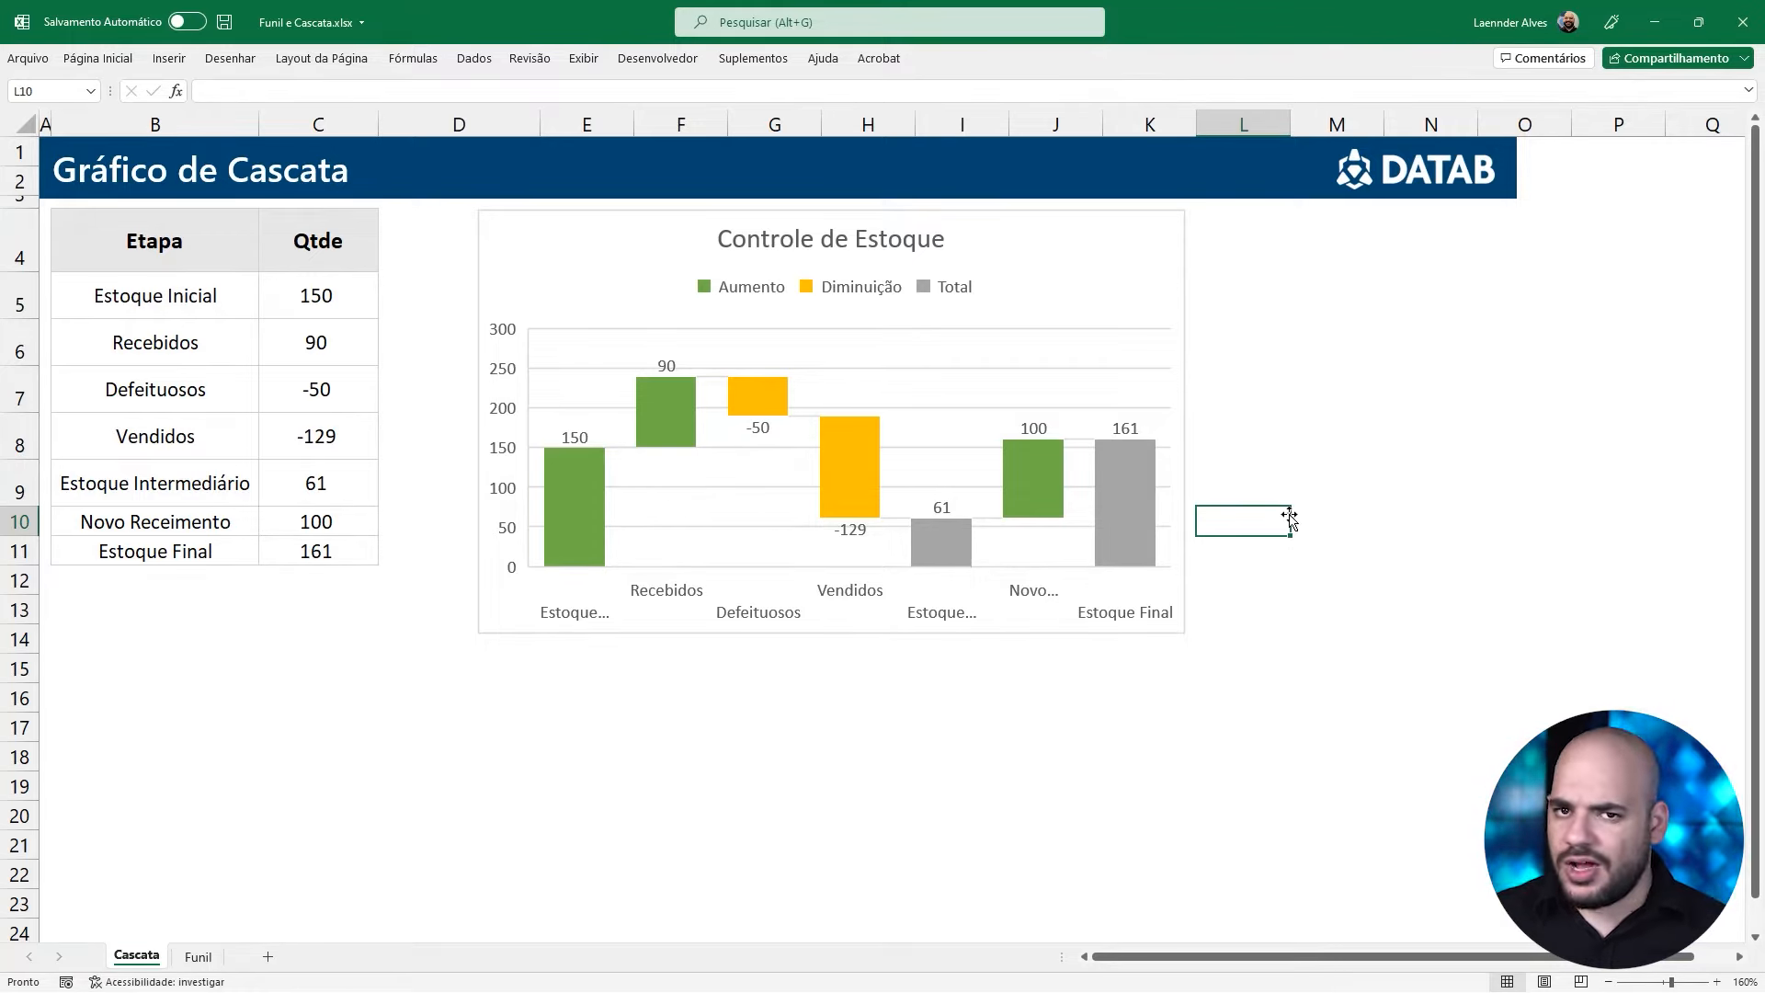
Delete the vertical axis and the horizontal gridlines from the Controle de Estoque chart
click(512, 375)
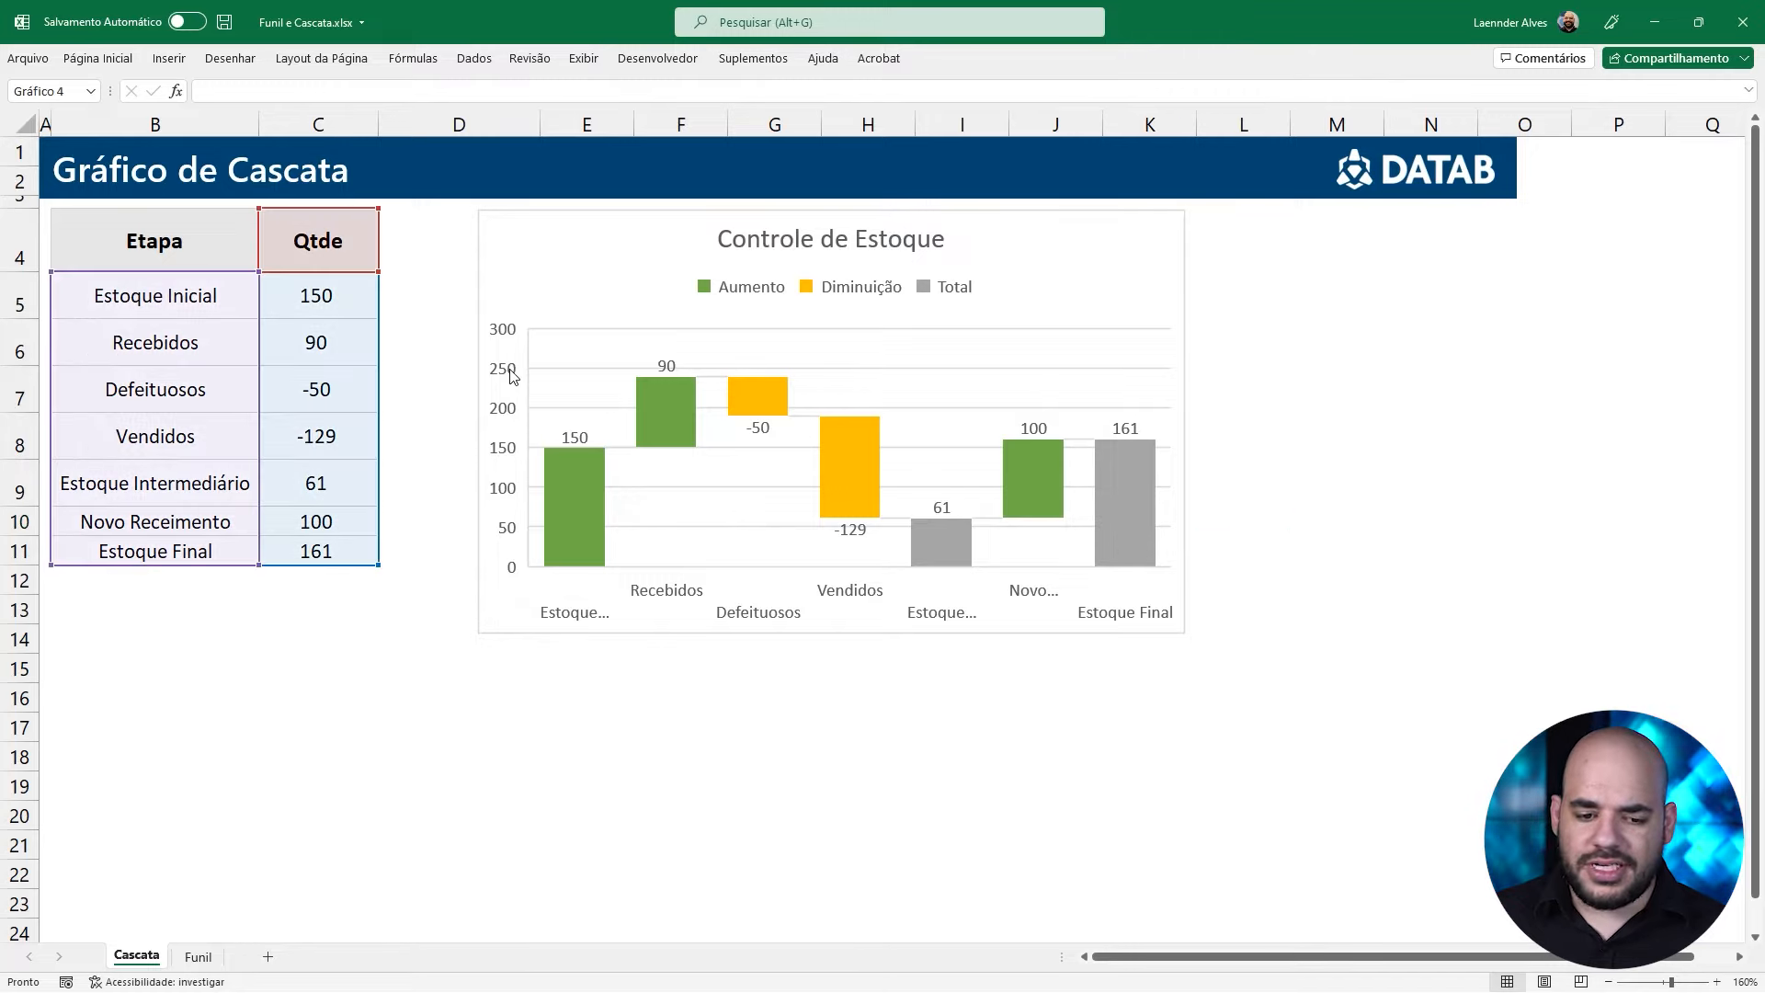
key(Delete)
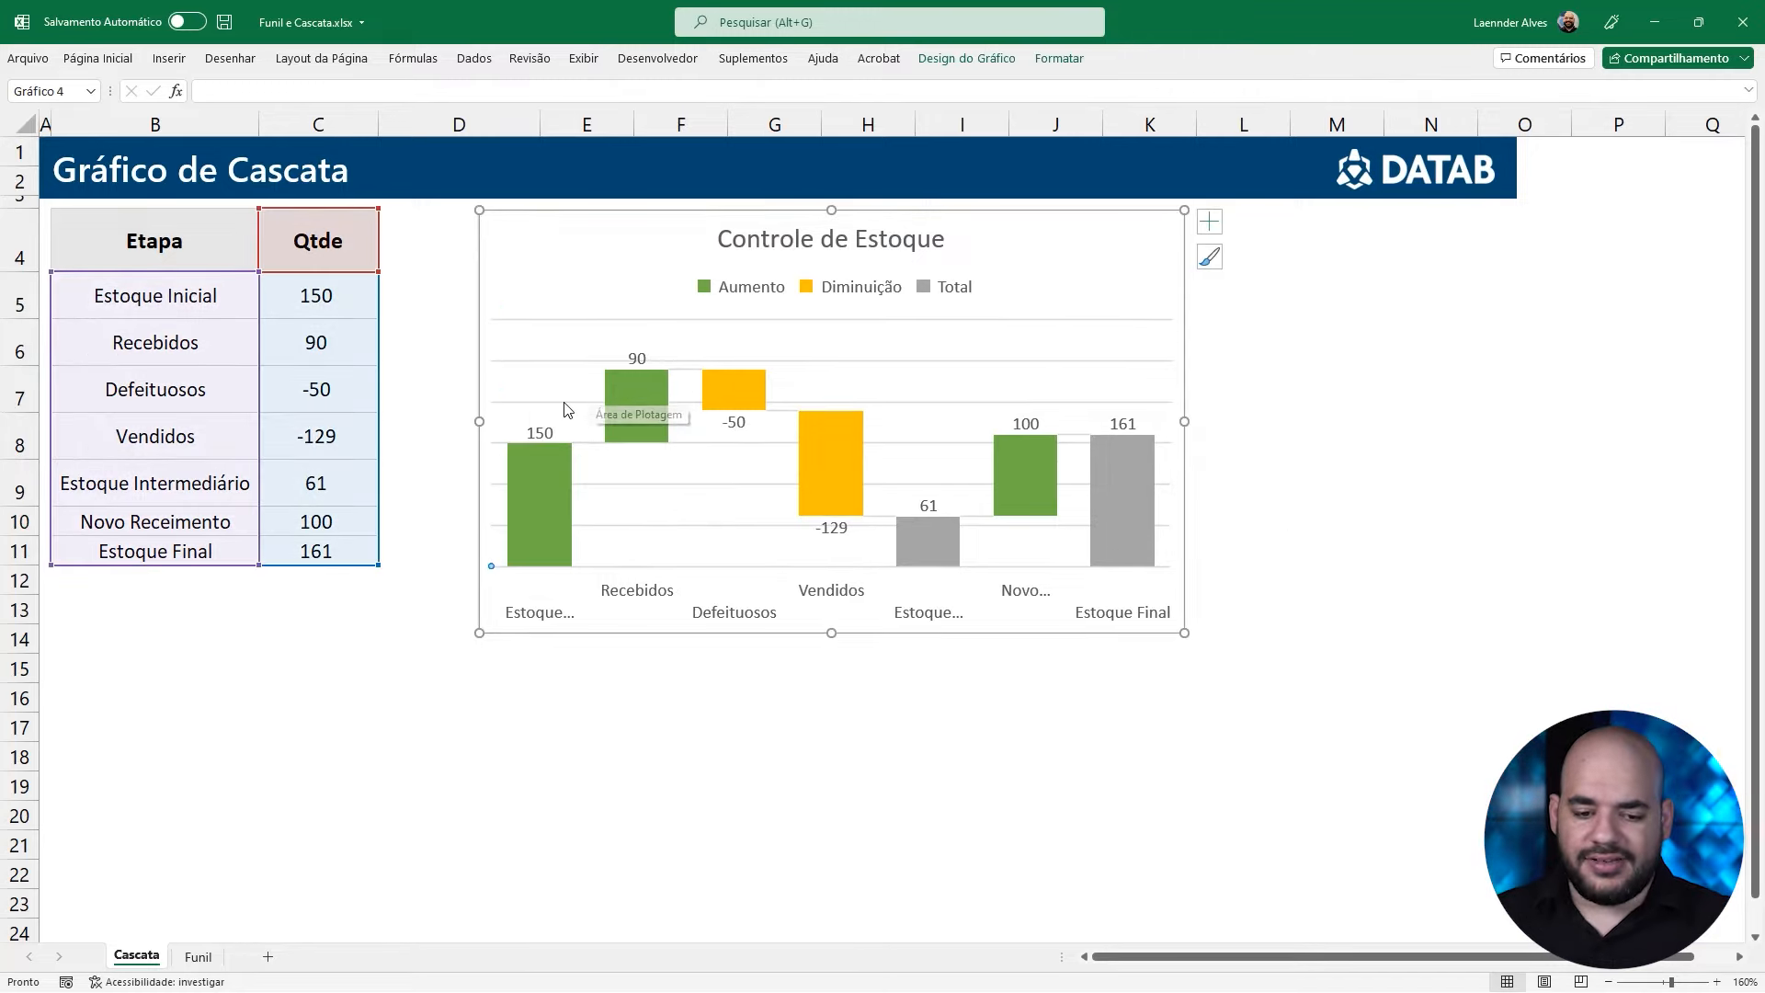
key(Delete)
click(1413, 489)
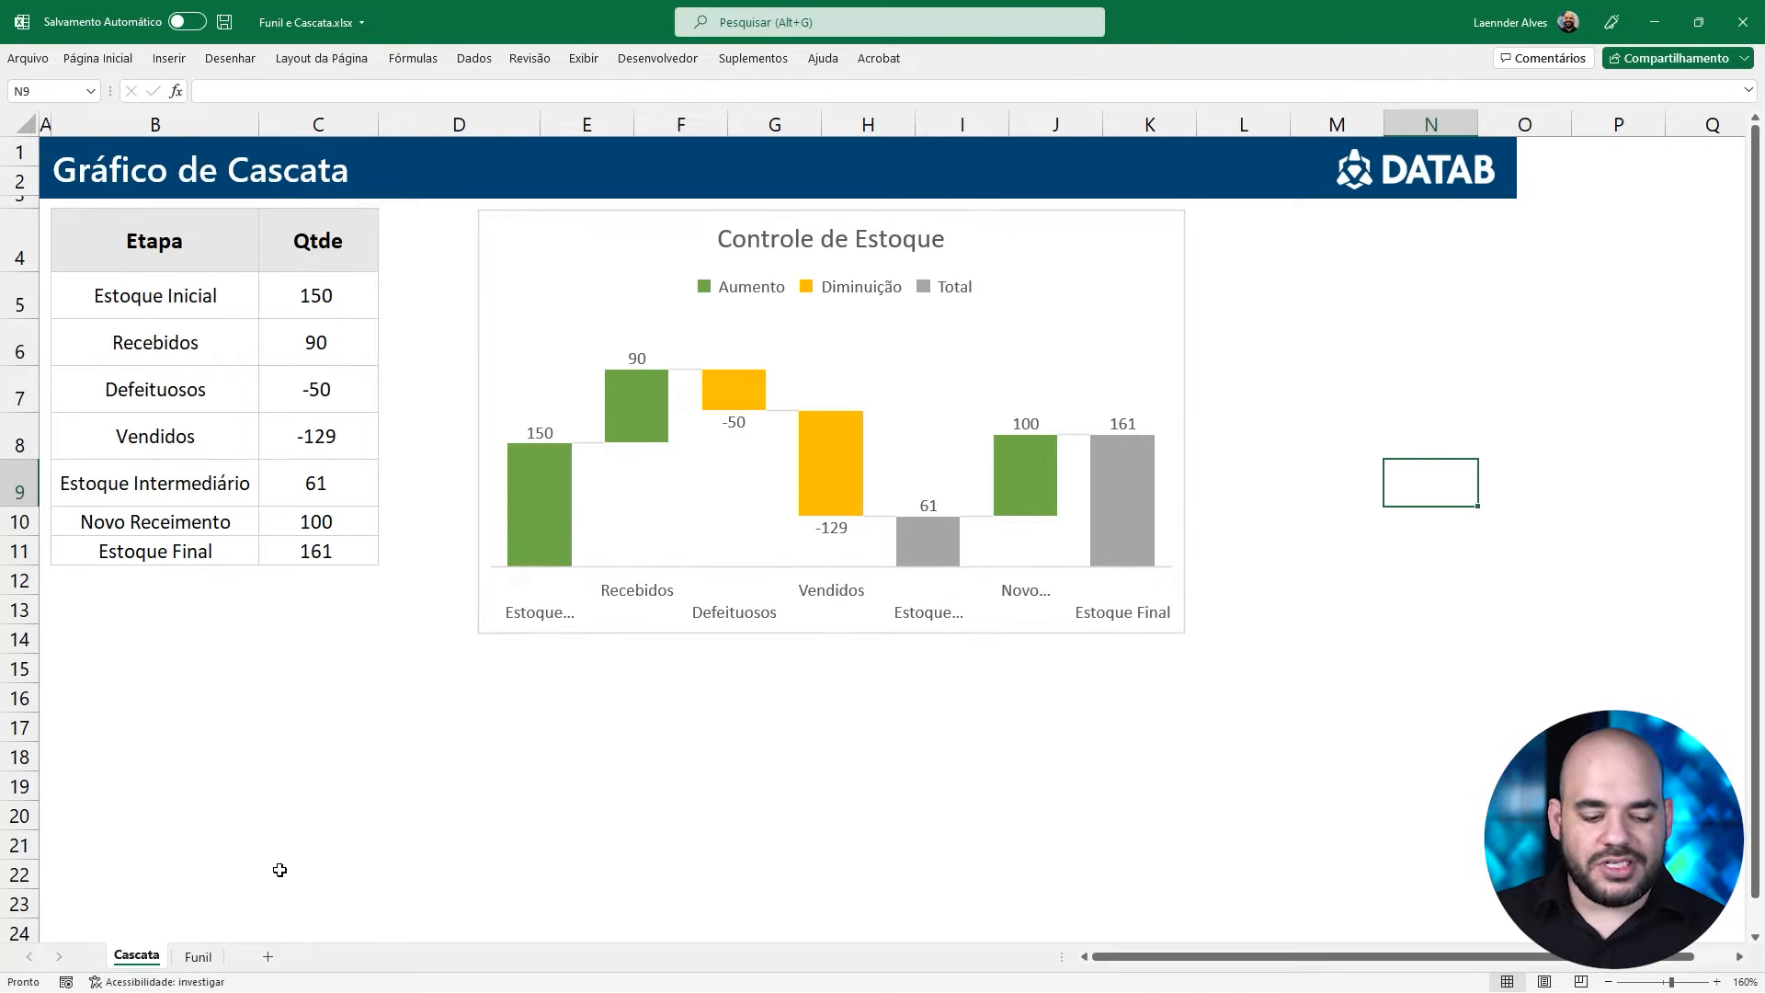
Open the Funil sheet and examine the stages and quantities in its table from Reuniões to Fechamento
click(198, 957)
click(593, 499)
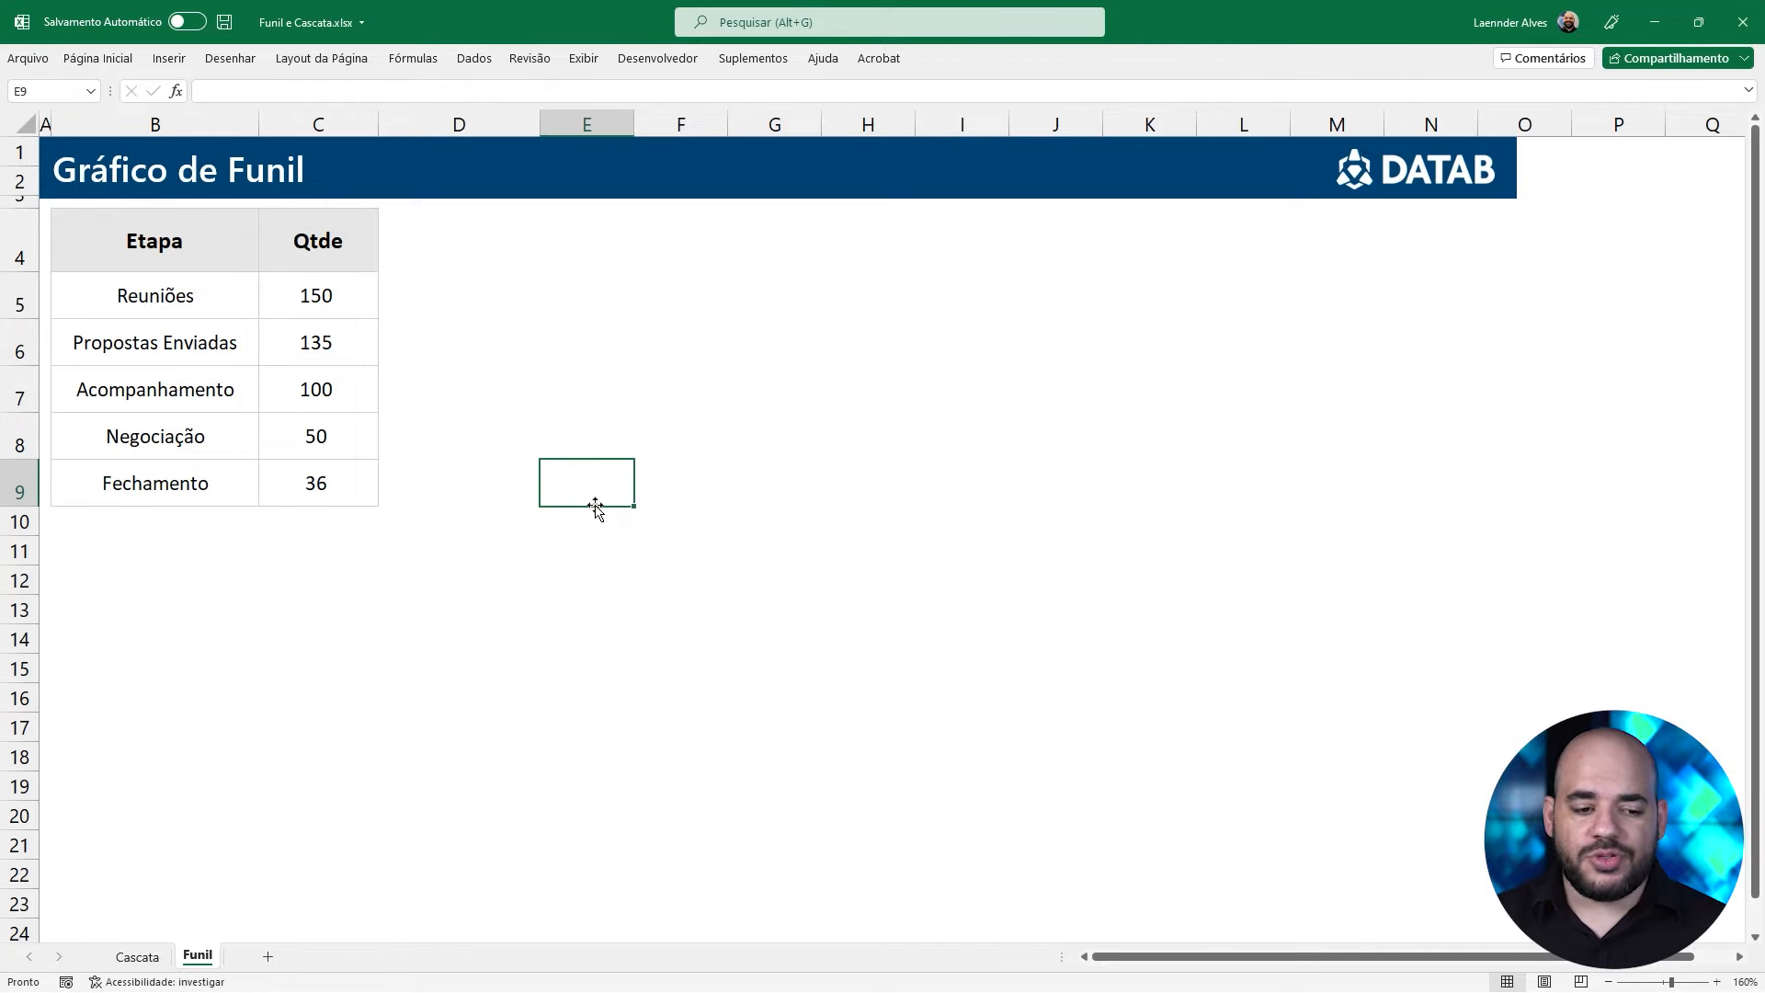
drag(211, 303, 299, 292)
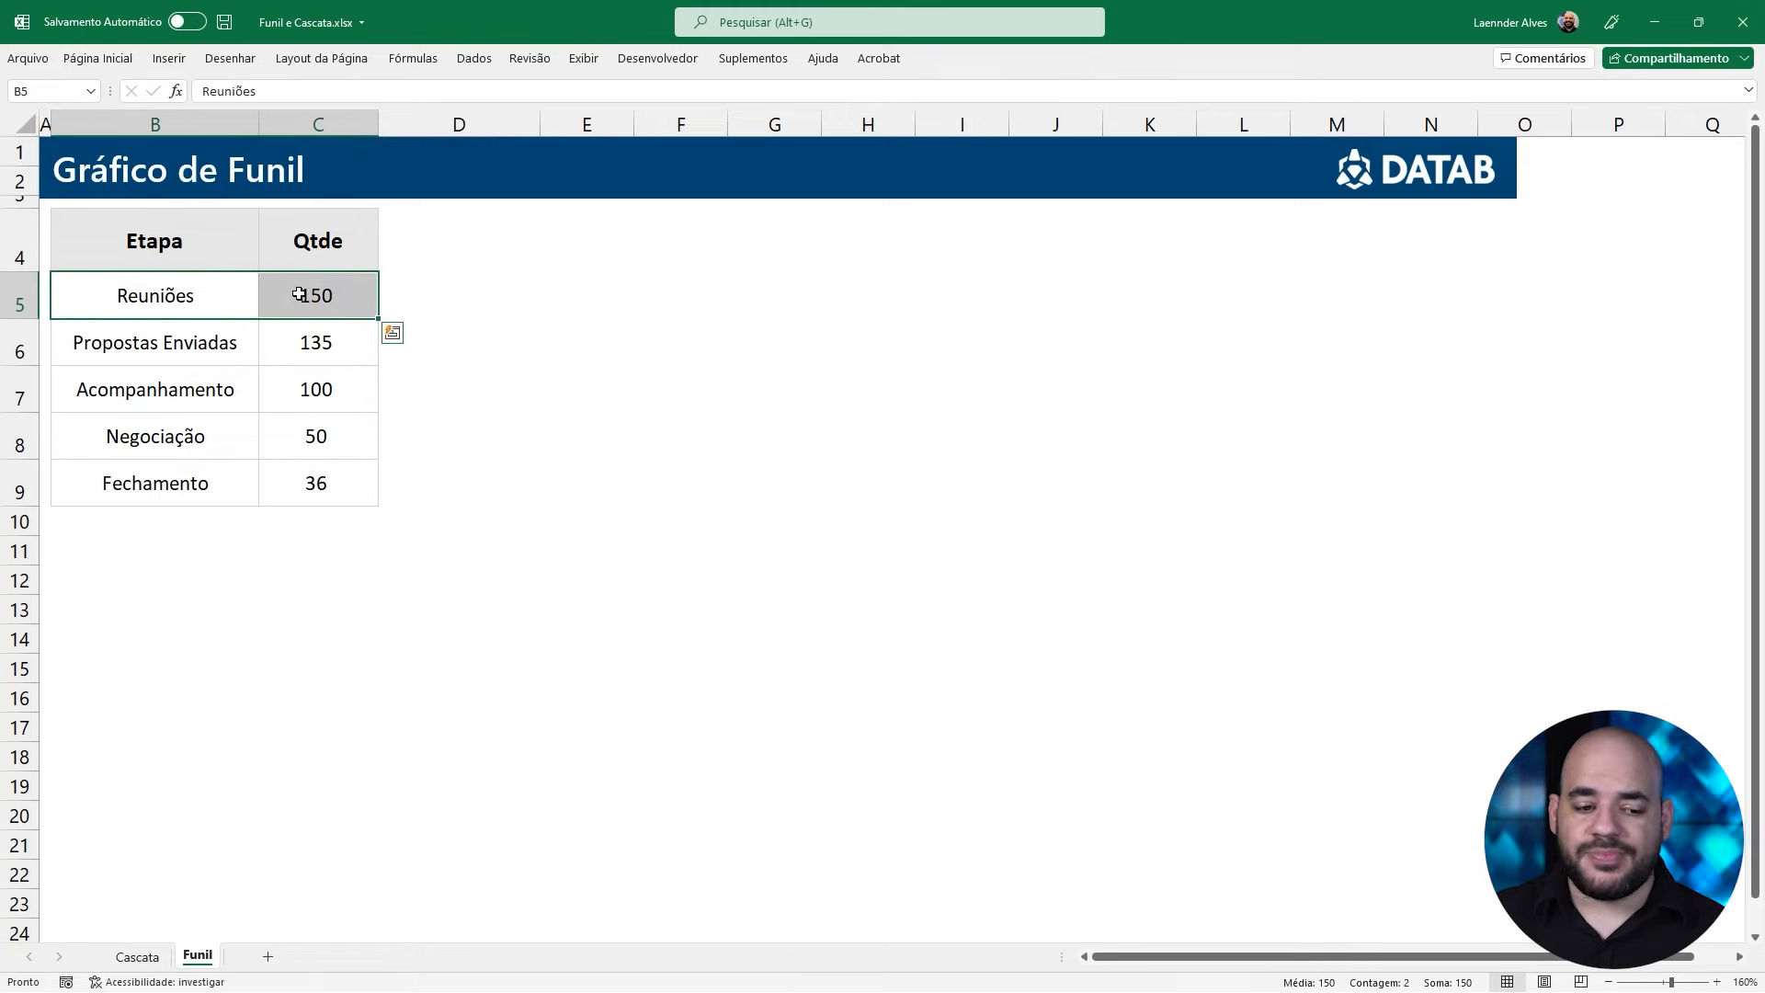
click(341, 346)
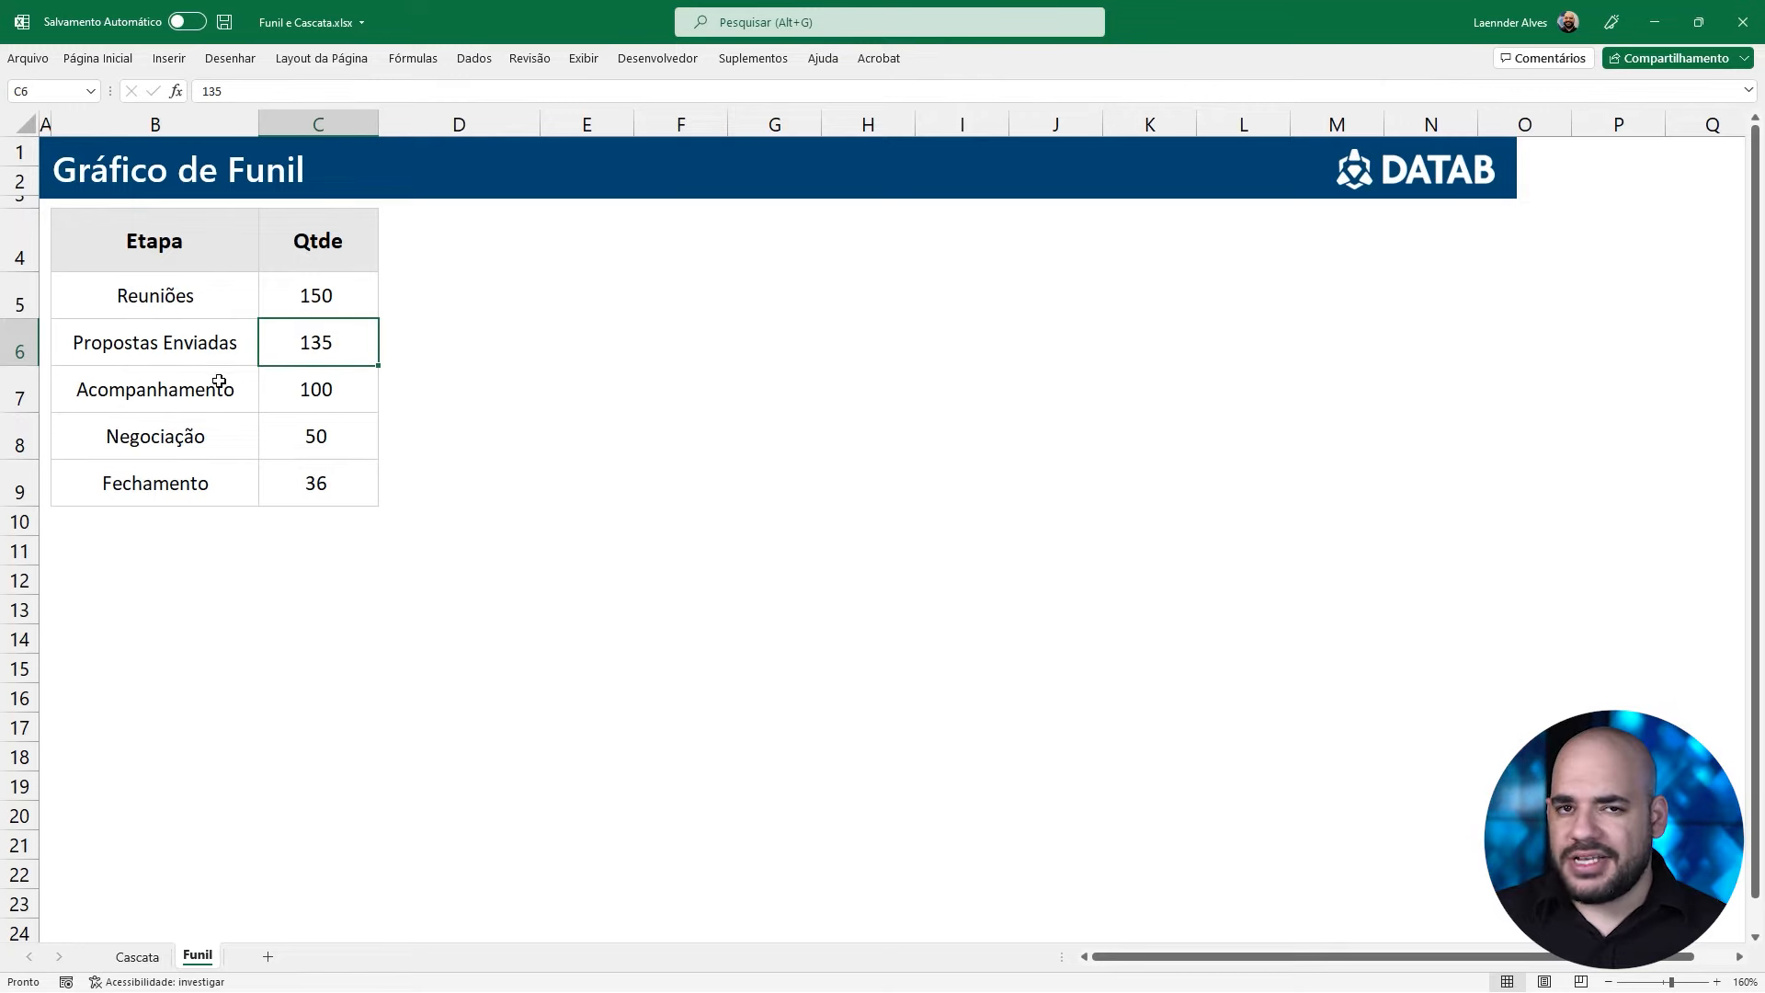
drag(208, 397, 295, 386)
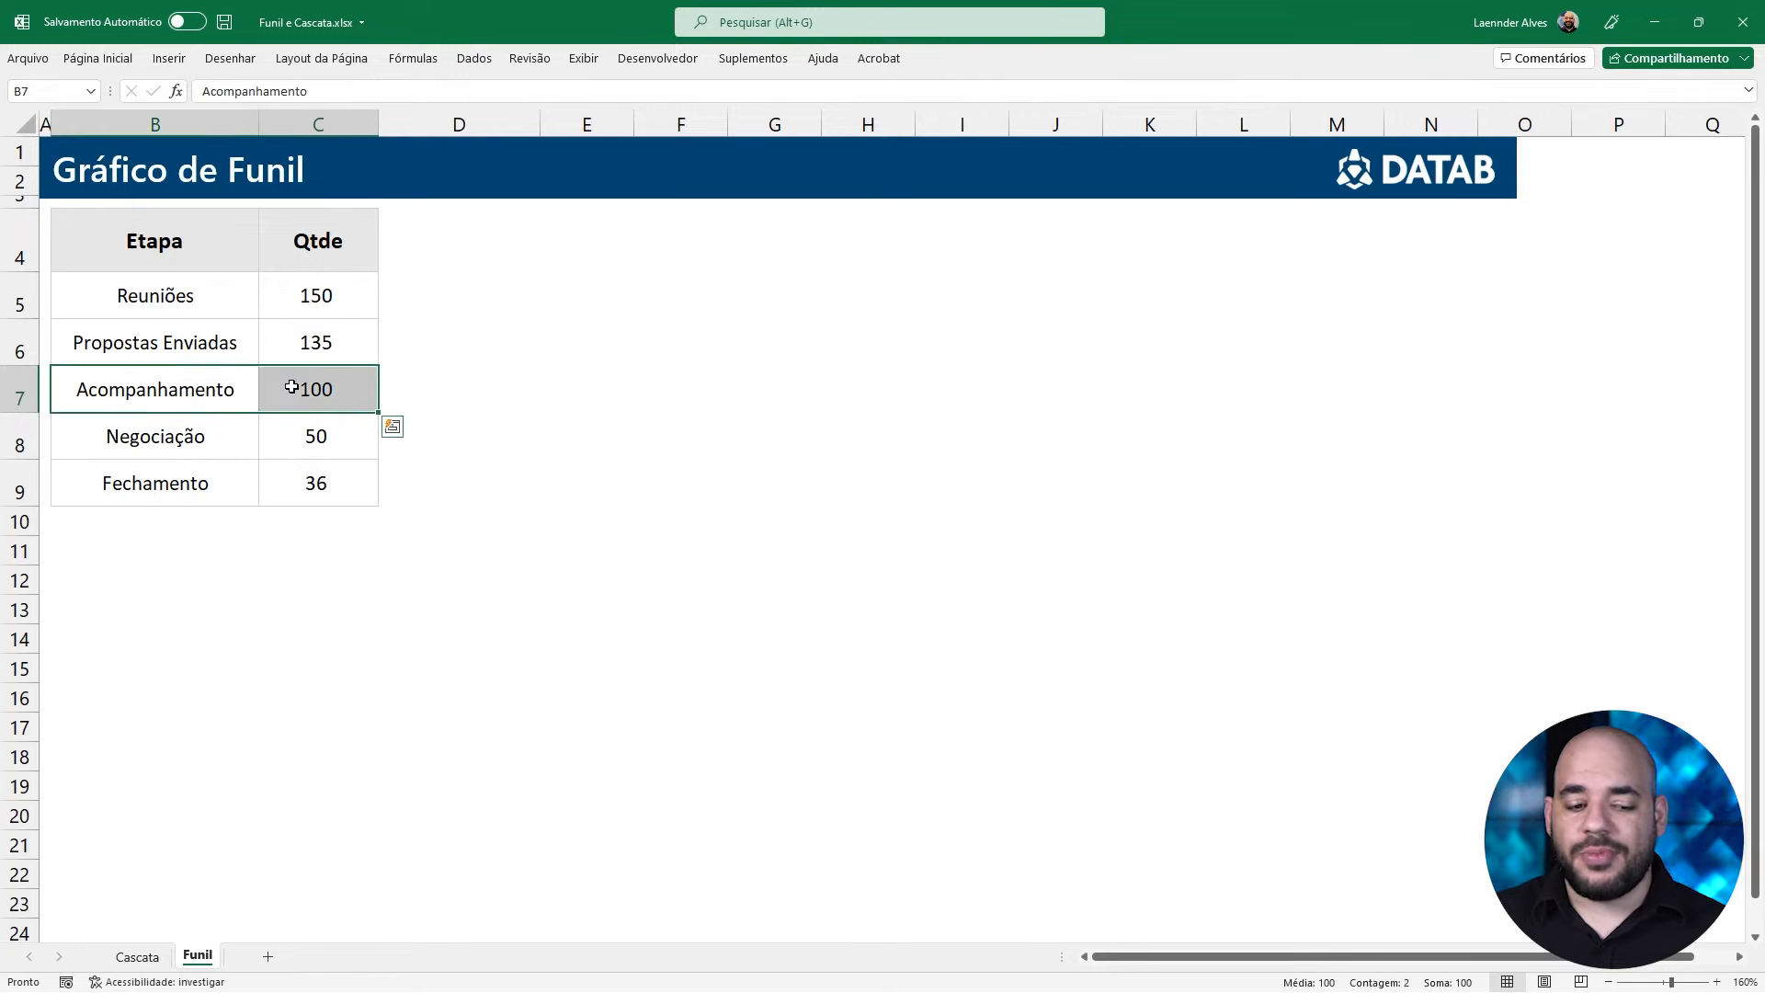
drag(217, 434, 224, 482)
click(220, 572)
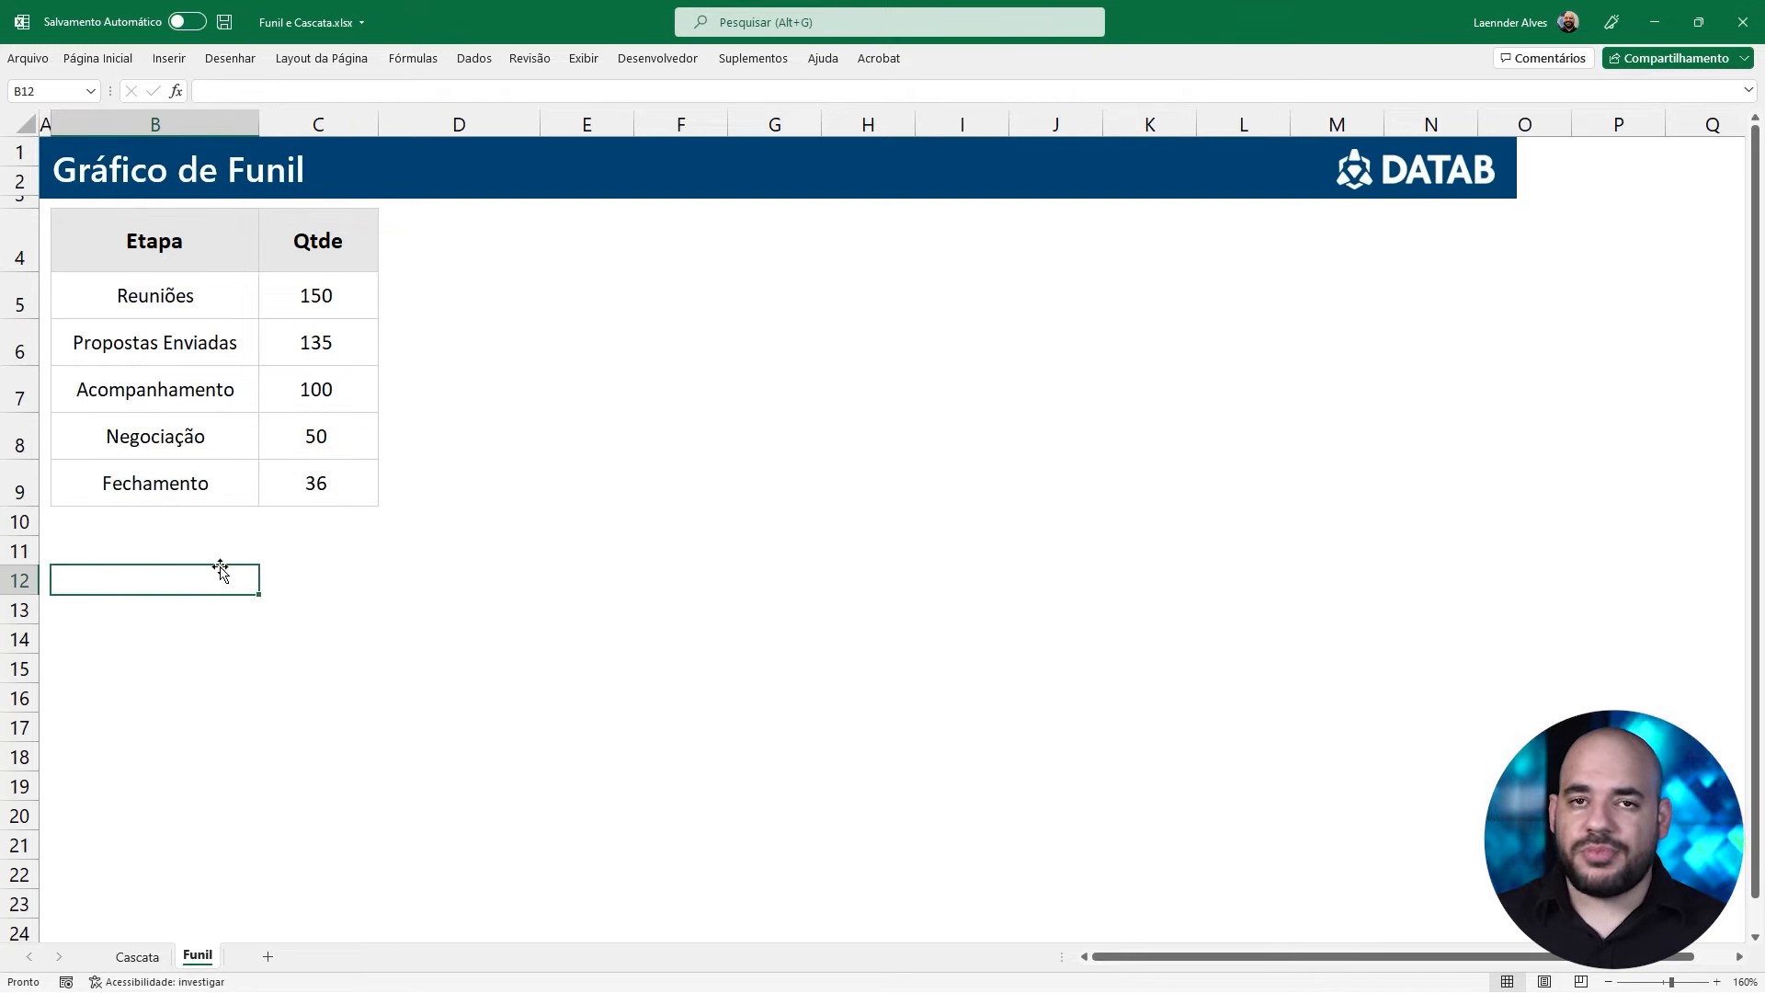
Insert a funnel chart based on the Etapa and Qtde table in B4:C9
drag(193, 233, 317, 484)
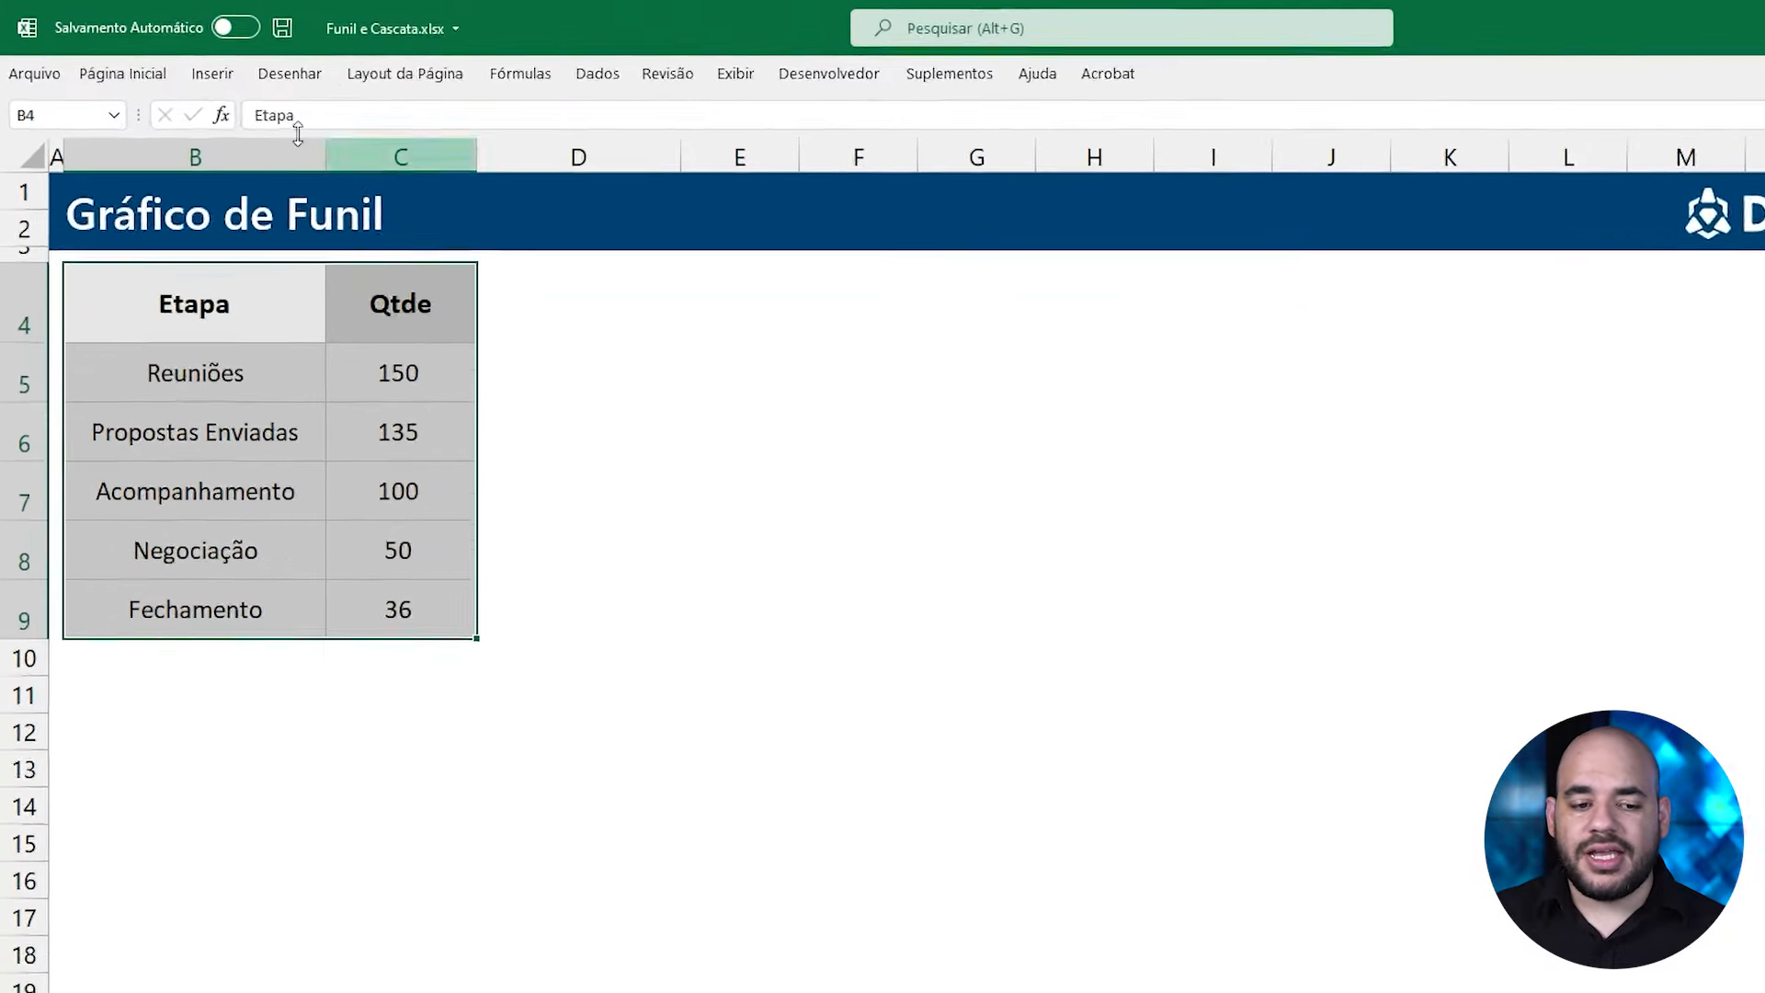
click(173, 63)
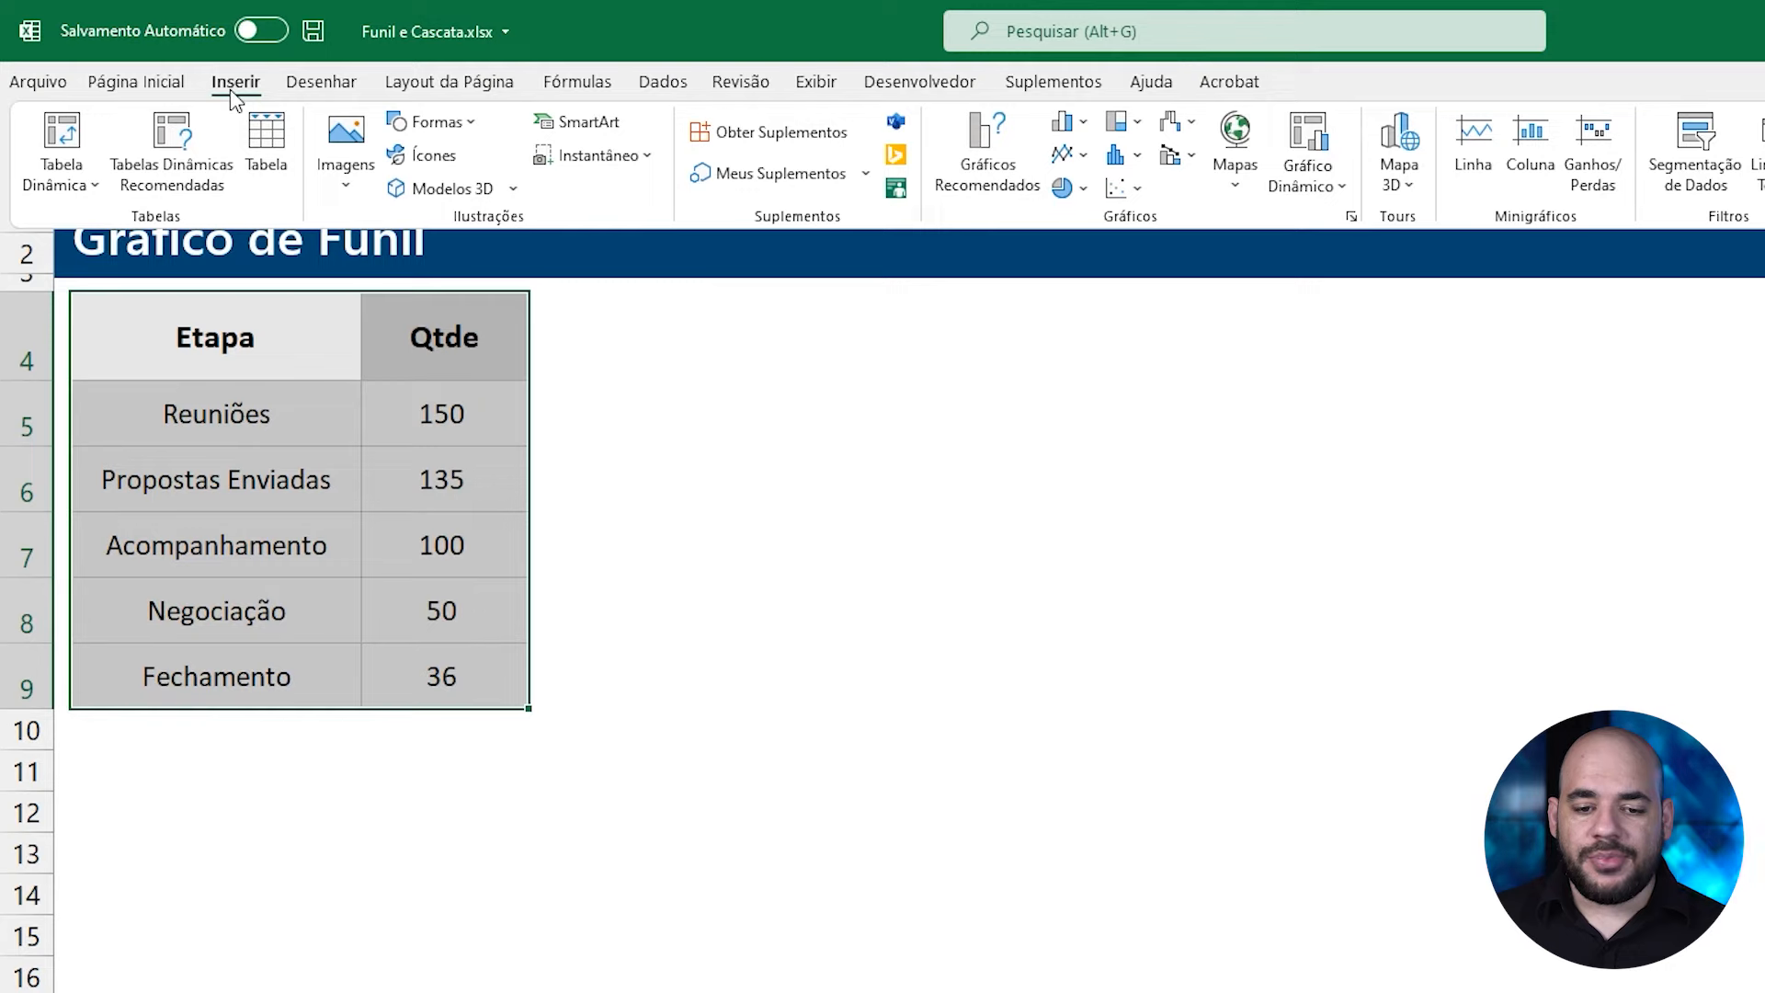
click(1184, 121)
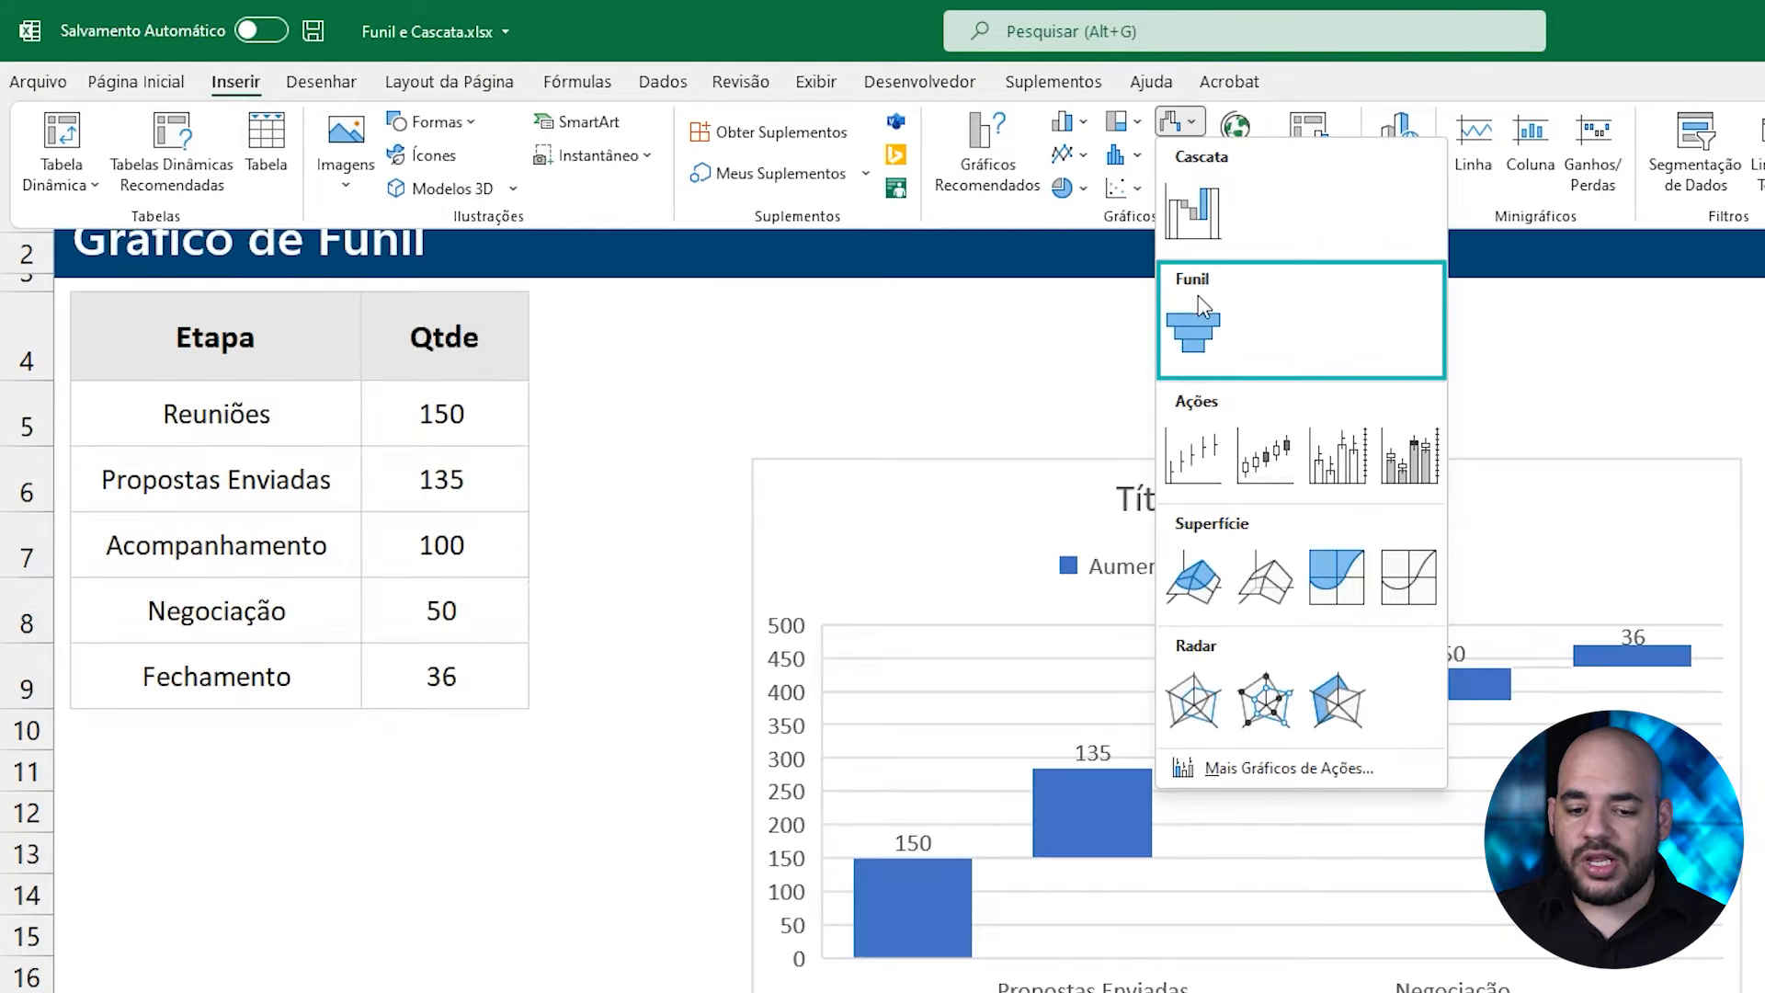
click(1195, 313)
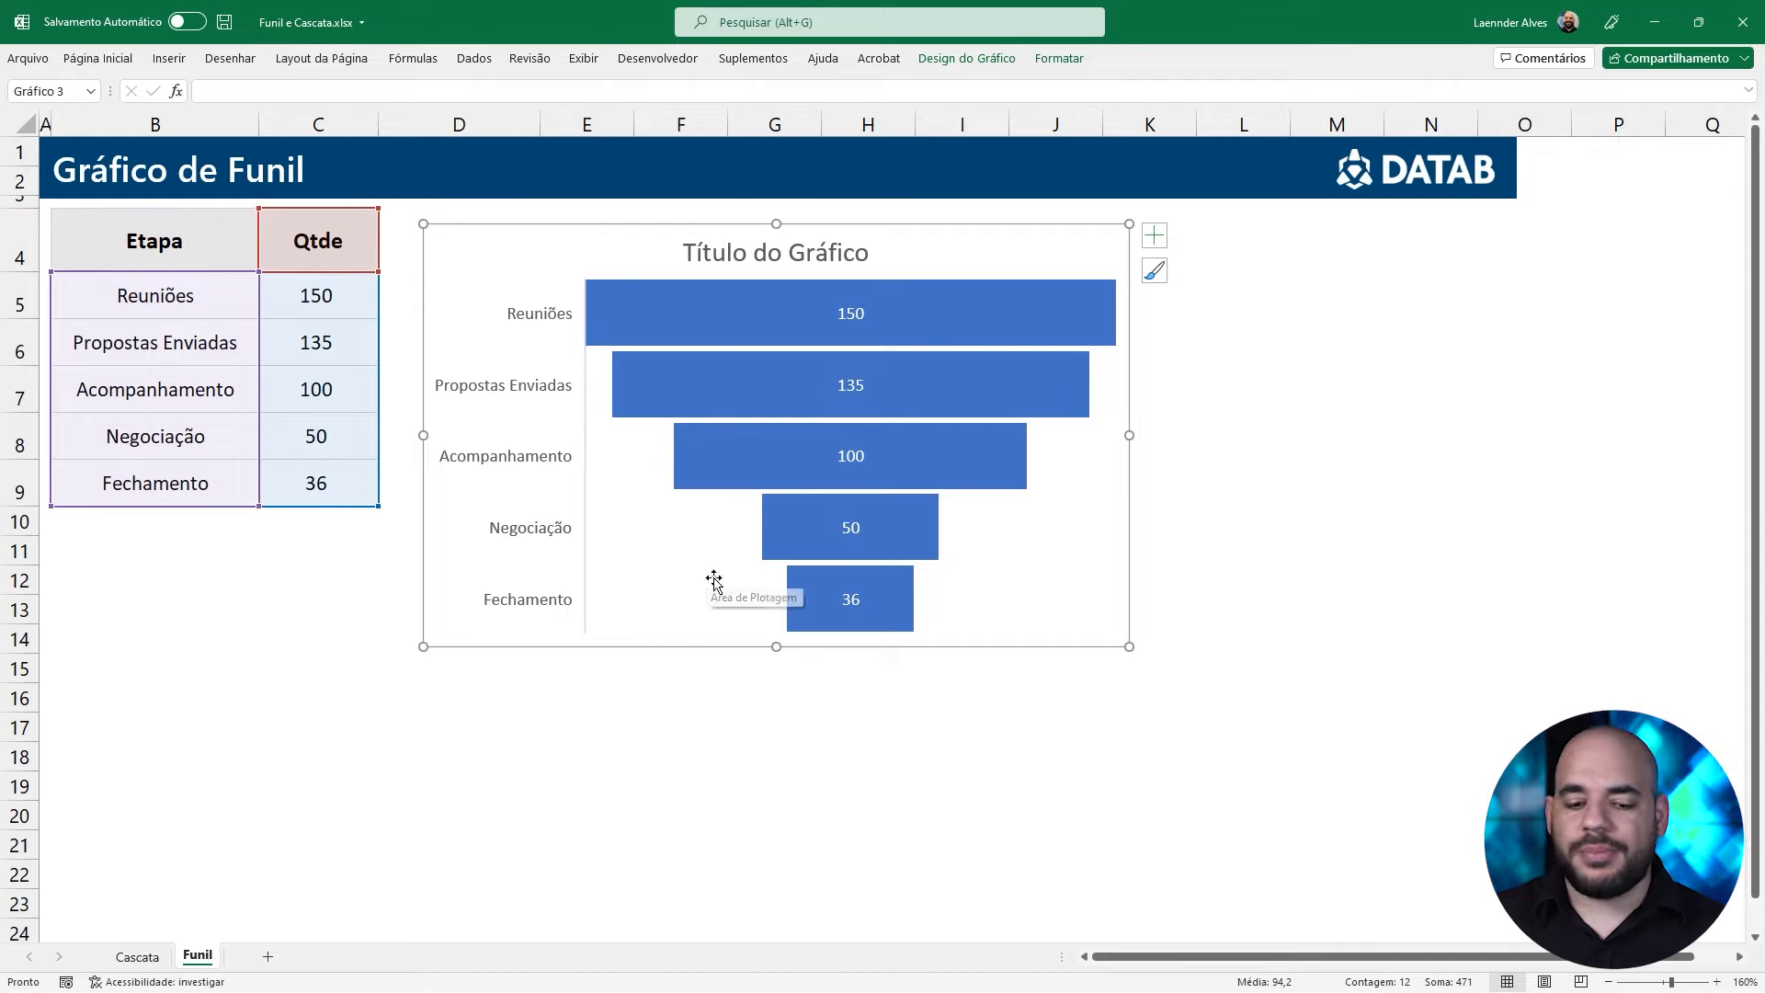
click(676, 668)
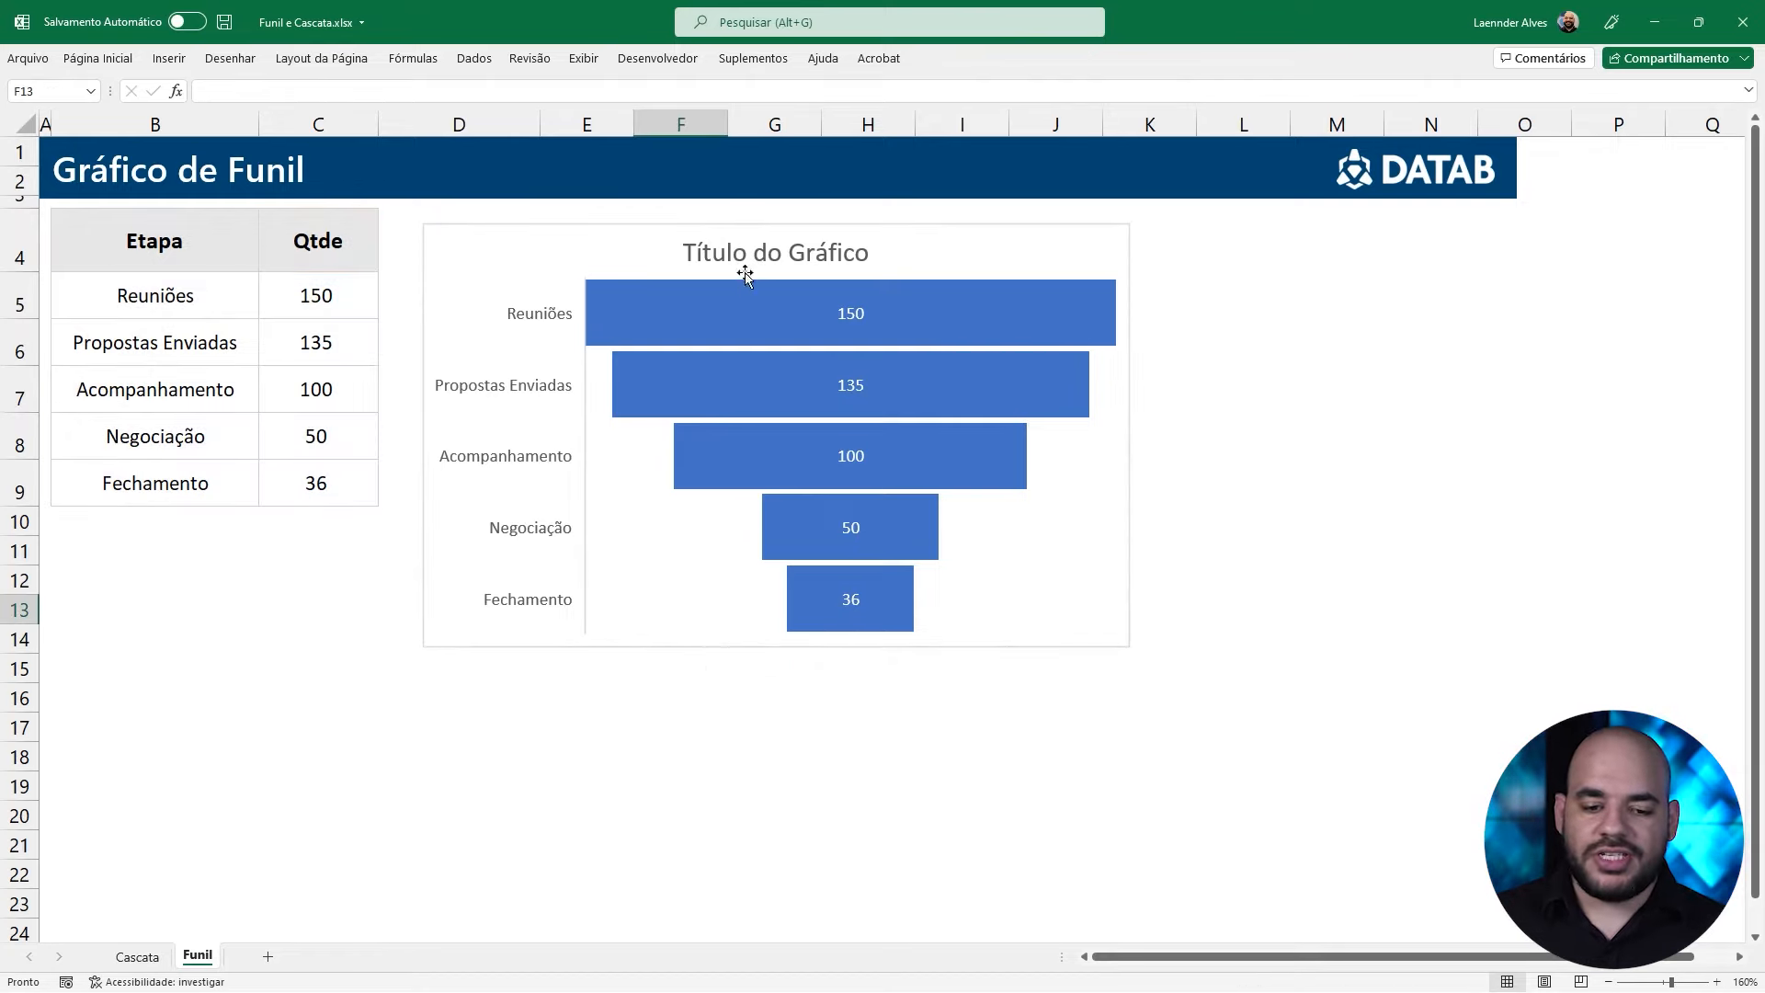
Change the funnel chart's title to "Etapas de Prospecção"
click(760, 254)
click(760, 254)
key(ctrl+a)
text(Etpa)
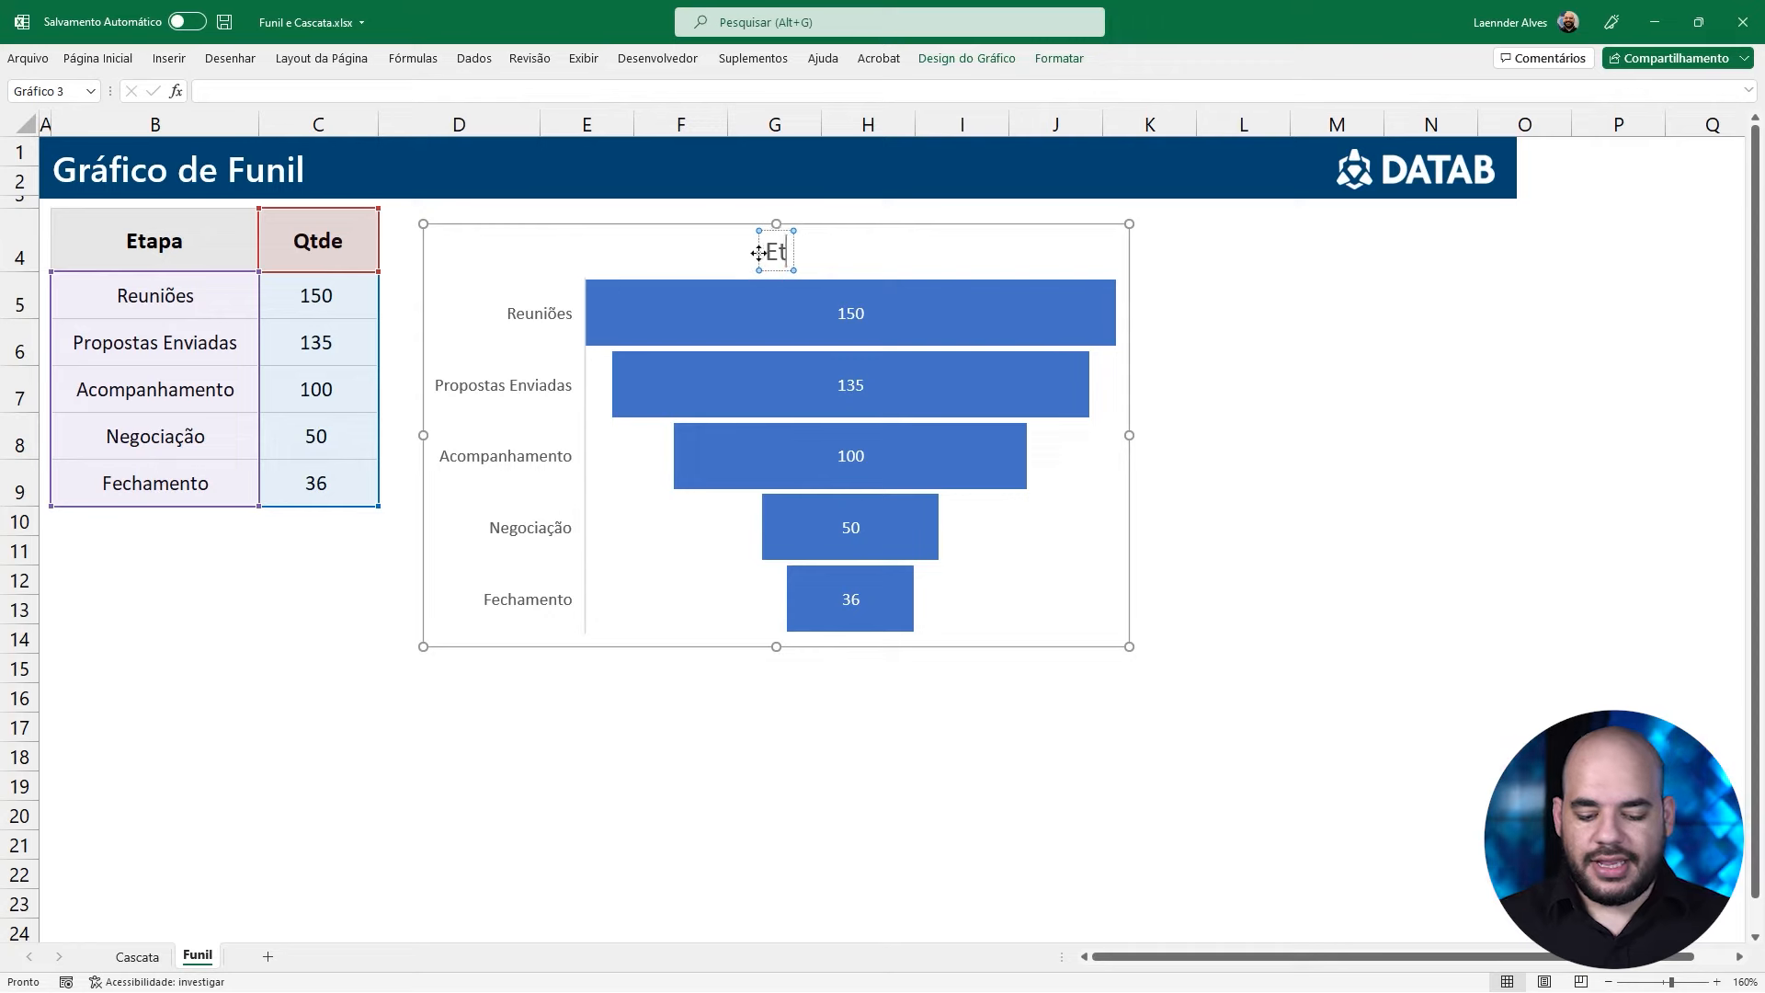
key(BackSpace)
key(BackSpace)
text(as)
key(BackSpace)
text(pas de Prospecção)
Move the funnel chart up beside the table, just below the Gráfico de Funil banner
click(531, 239)
drag(531, 239, 507, 219)
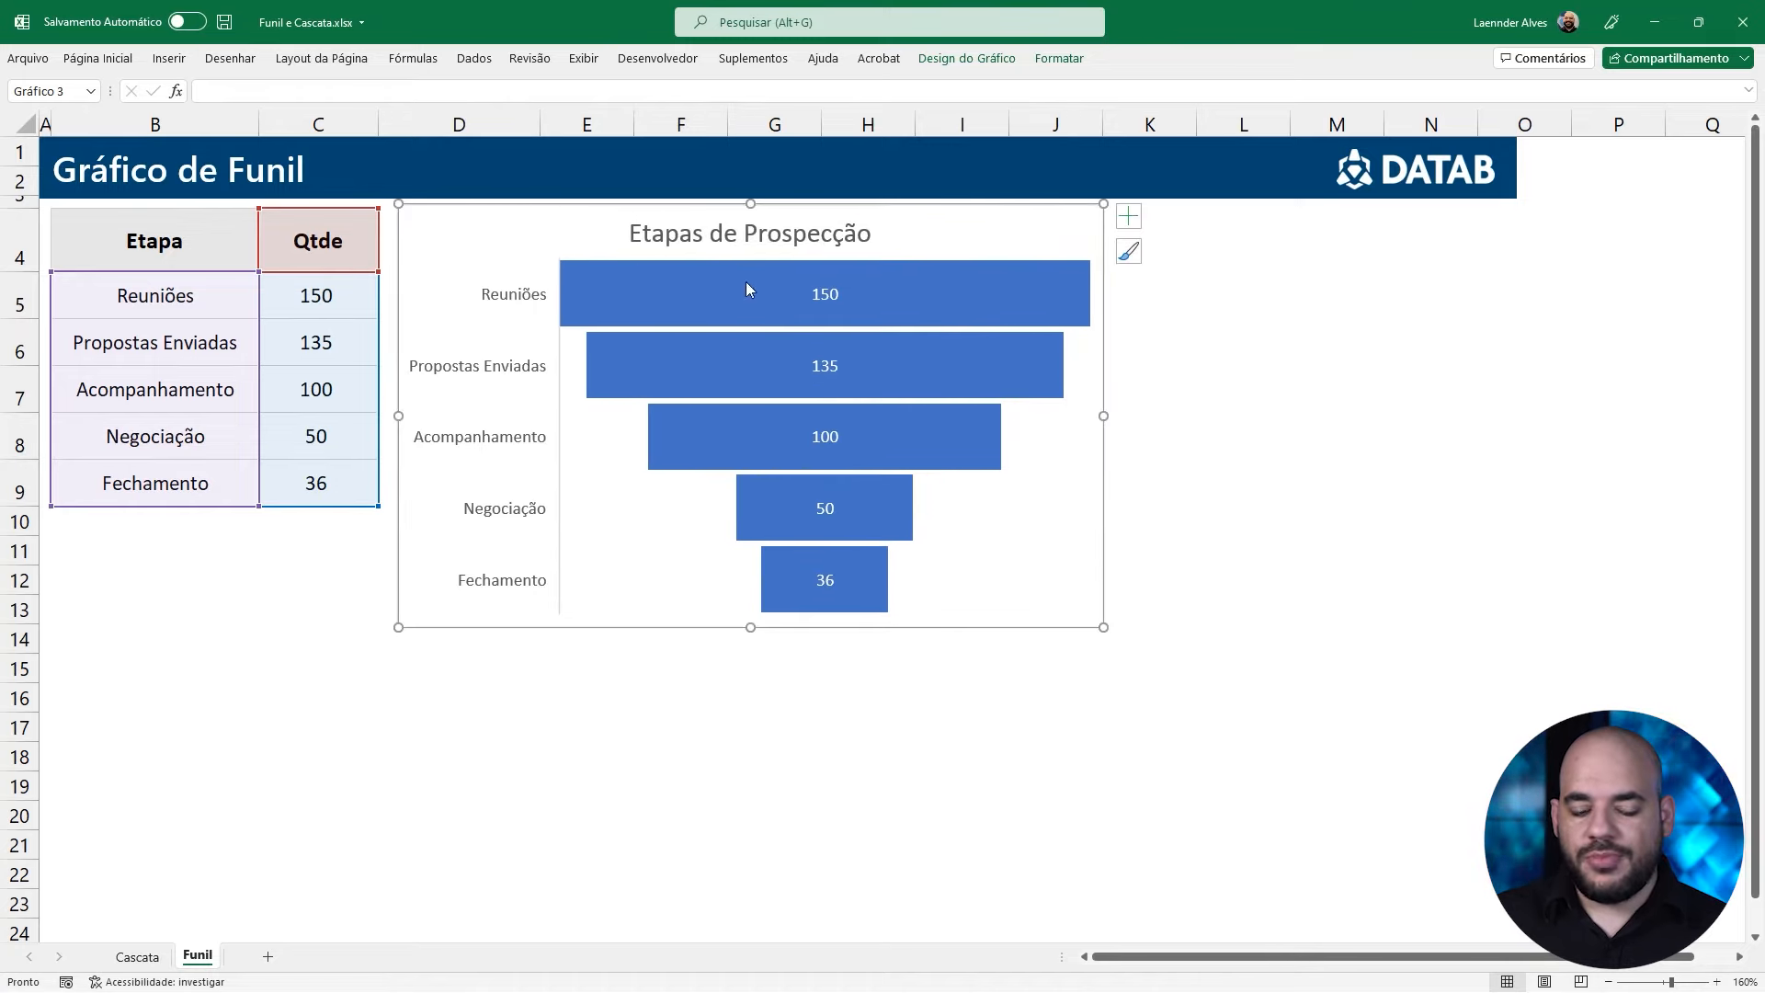
click(791, 739)
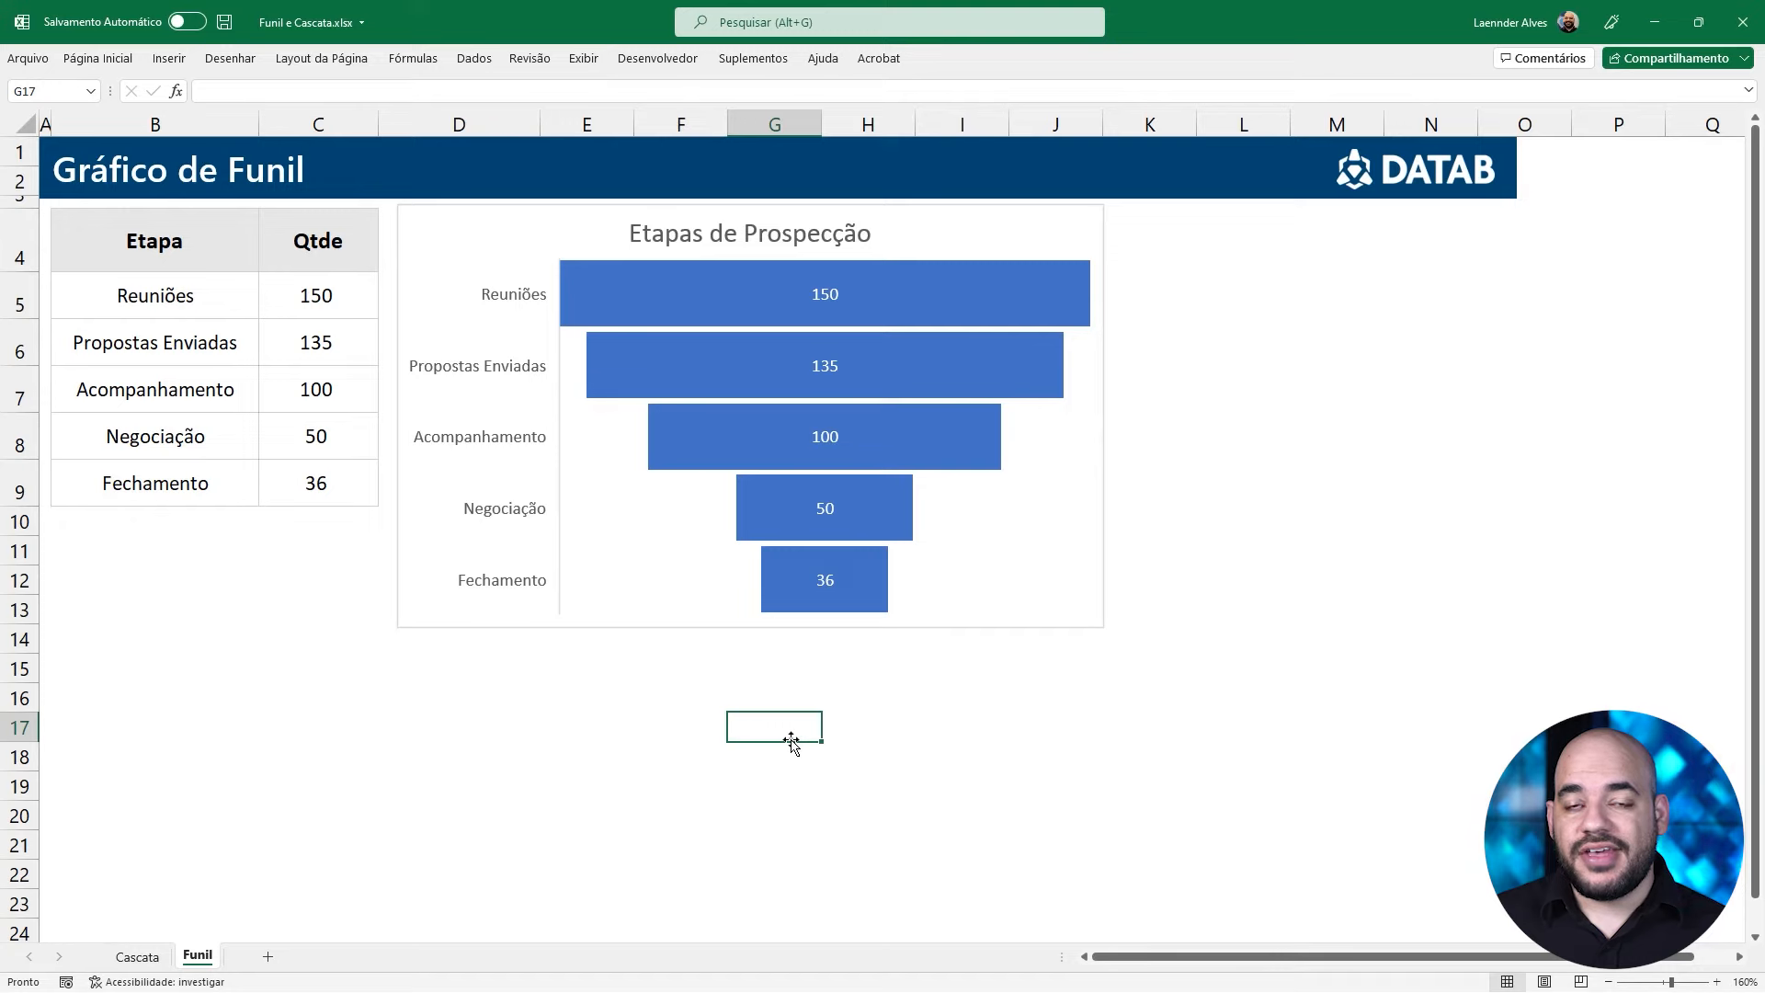
Compare the Reuniões and Fechamento bars in the funnel chart and return to the Cascata sheet
mouse_move(848, 333)
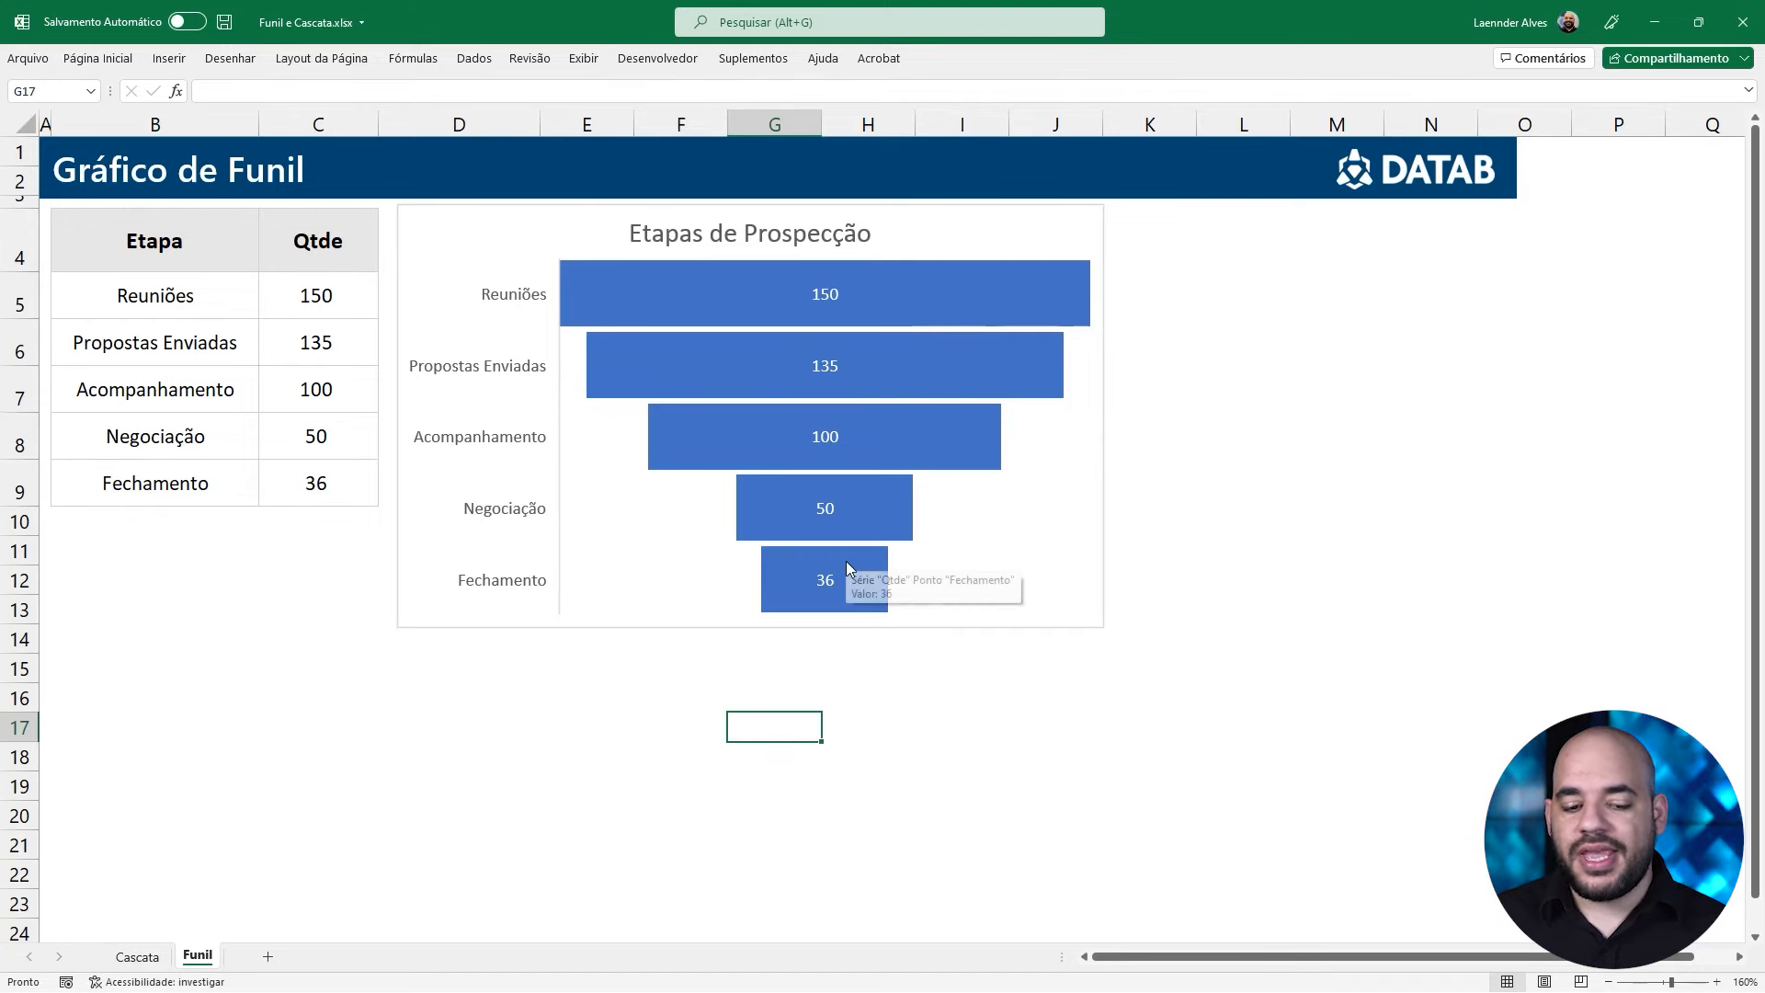
mouse_move(854, 589)
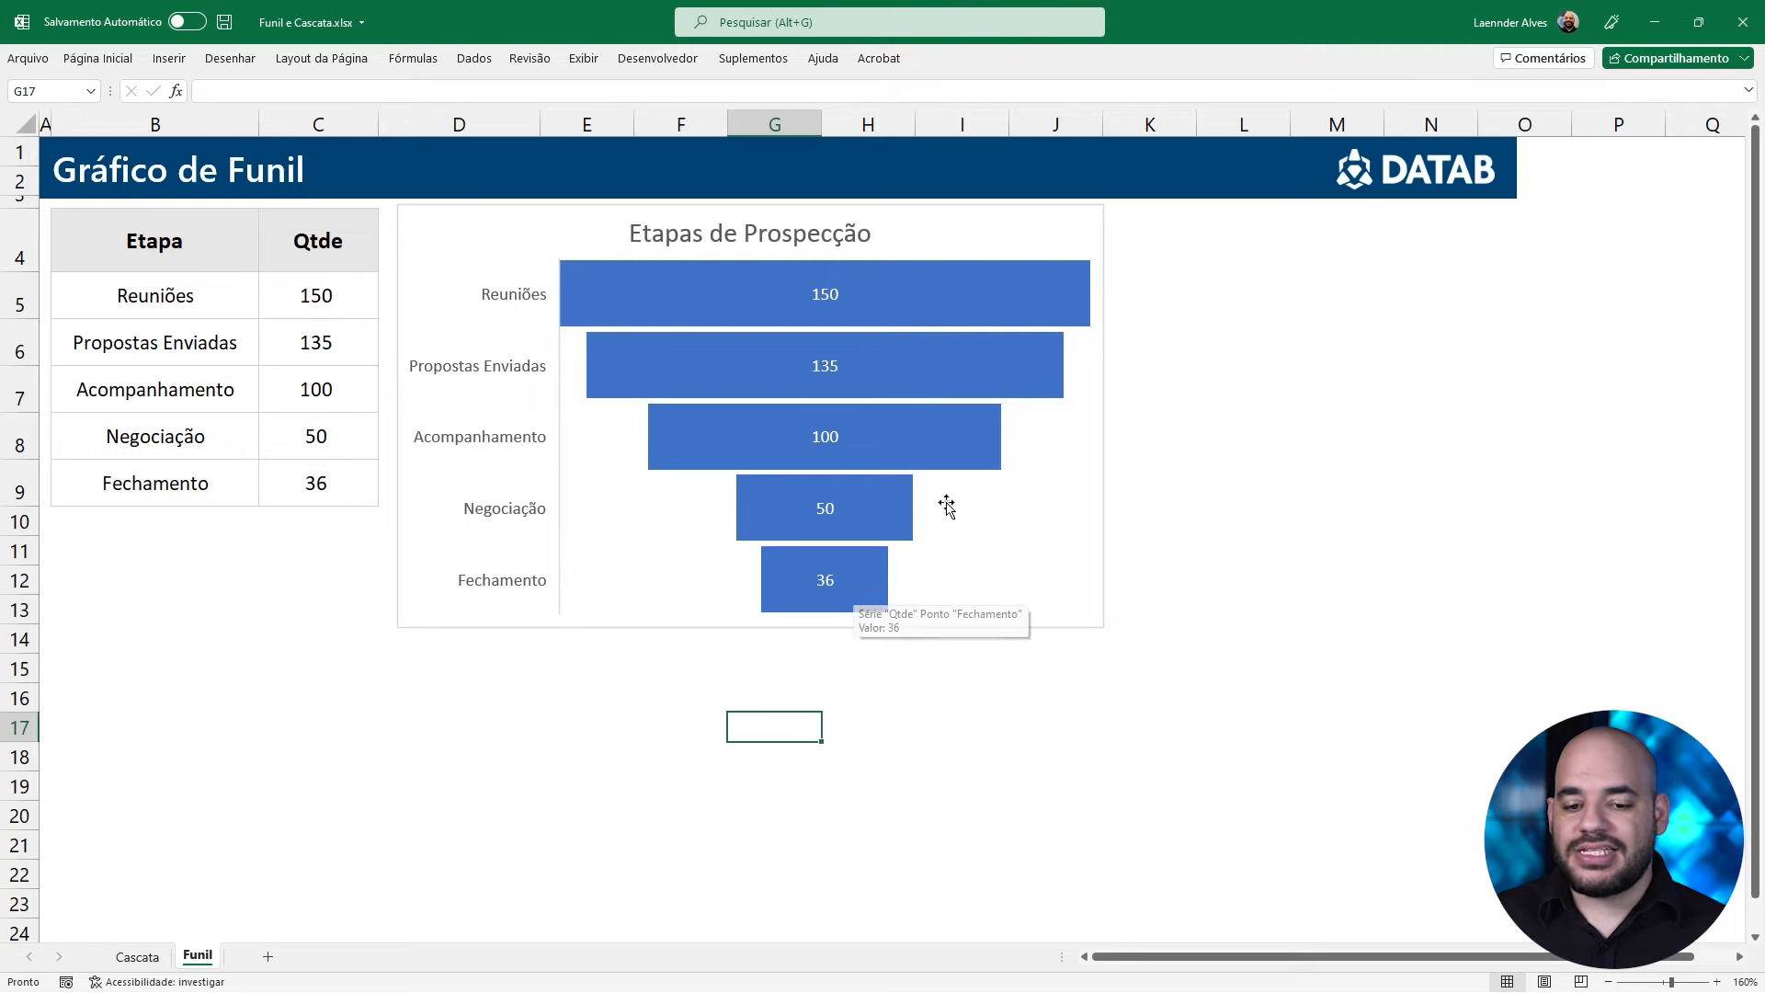
click(893, 300)
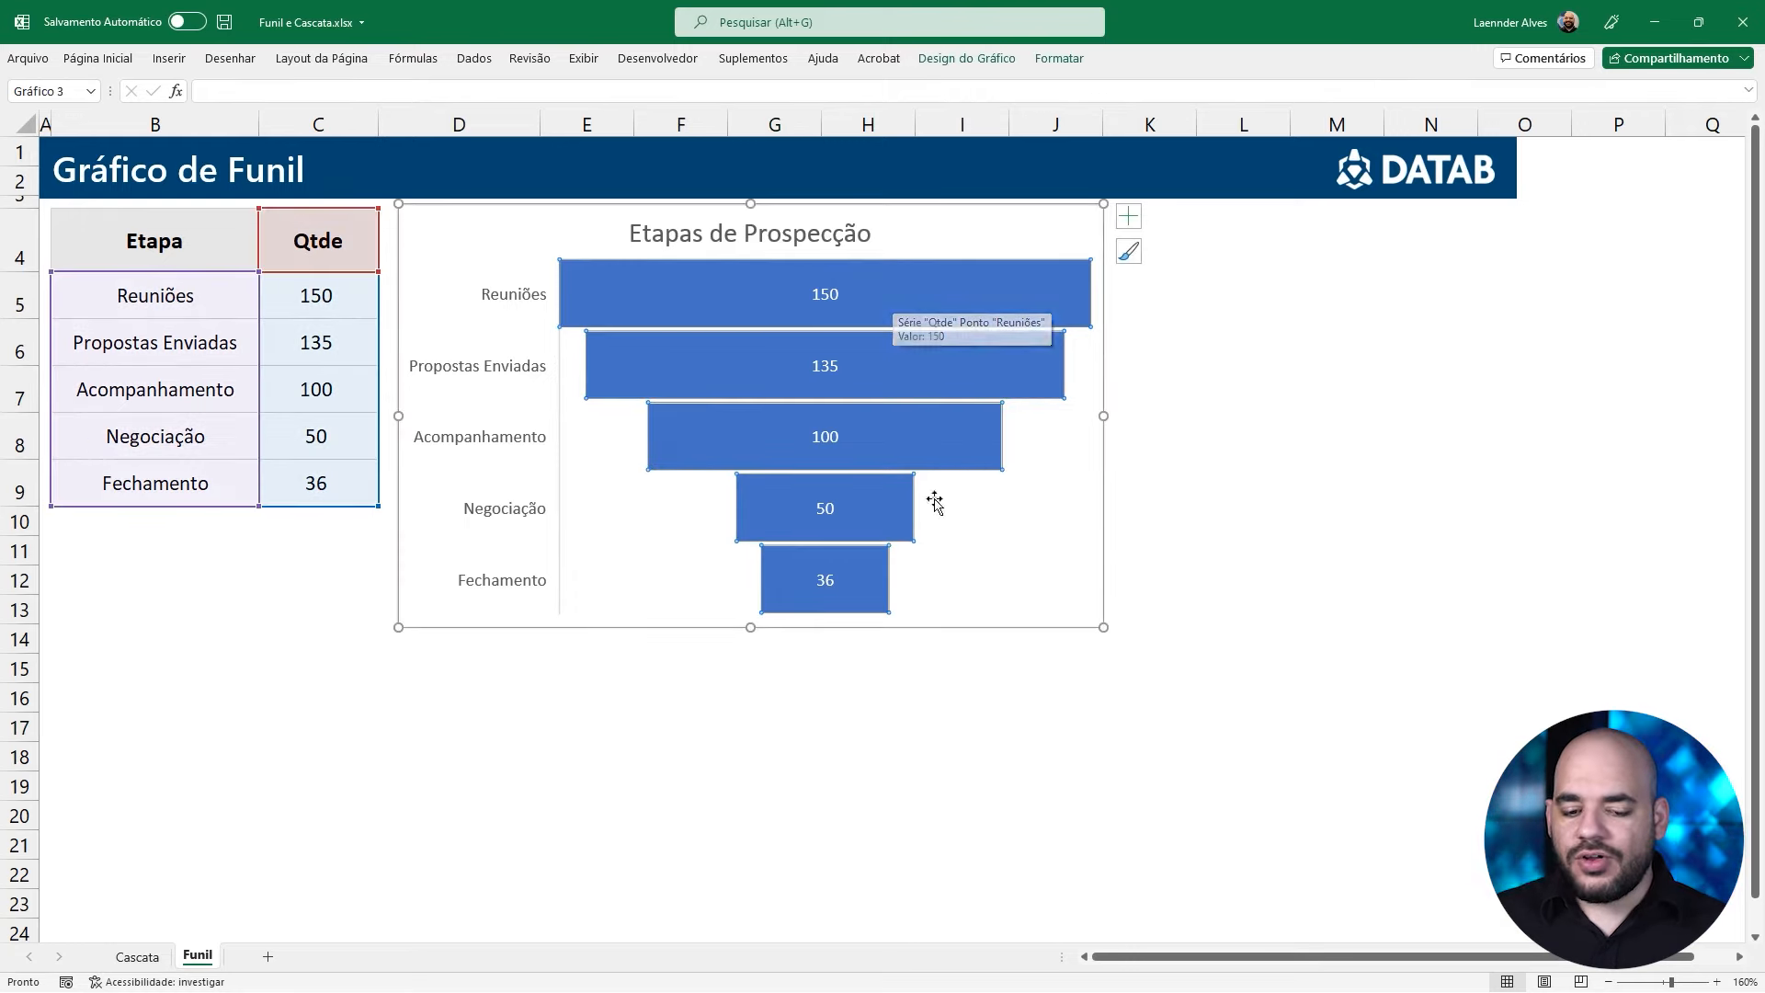
mouse_move(864, 607)
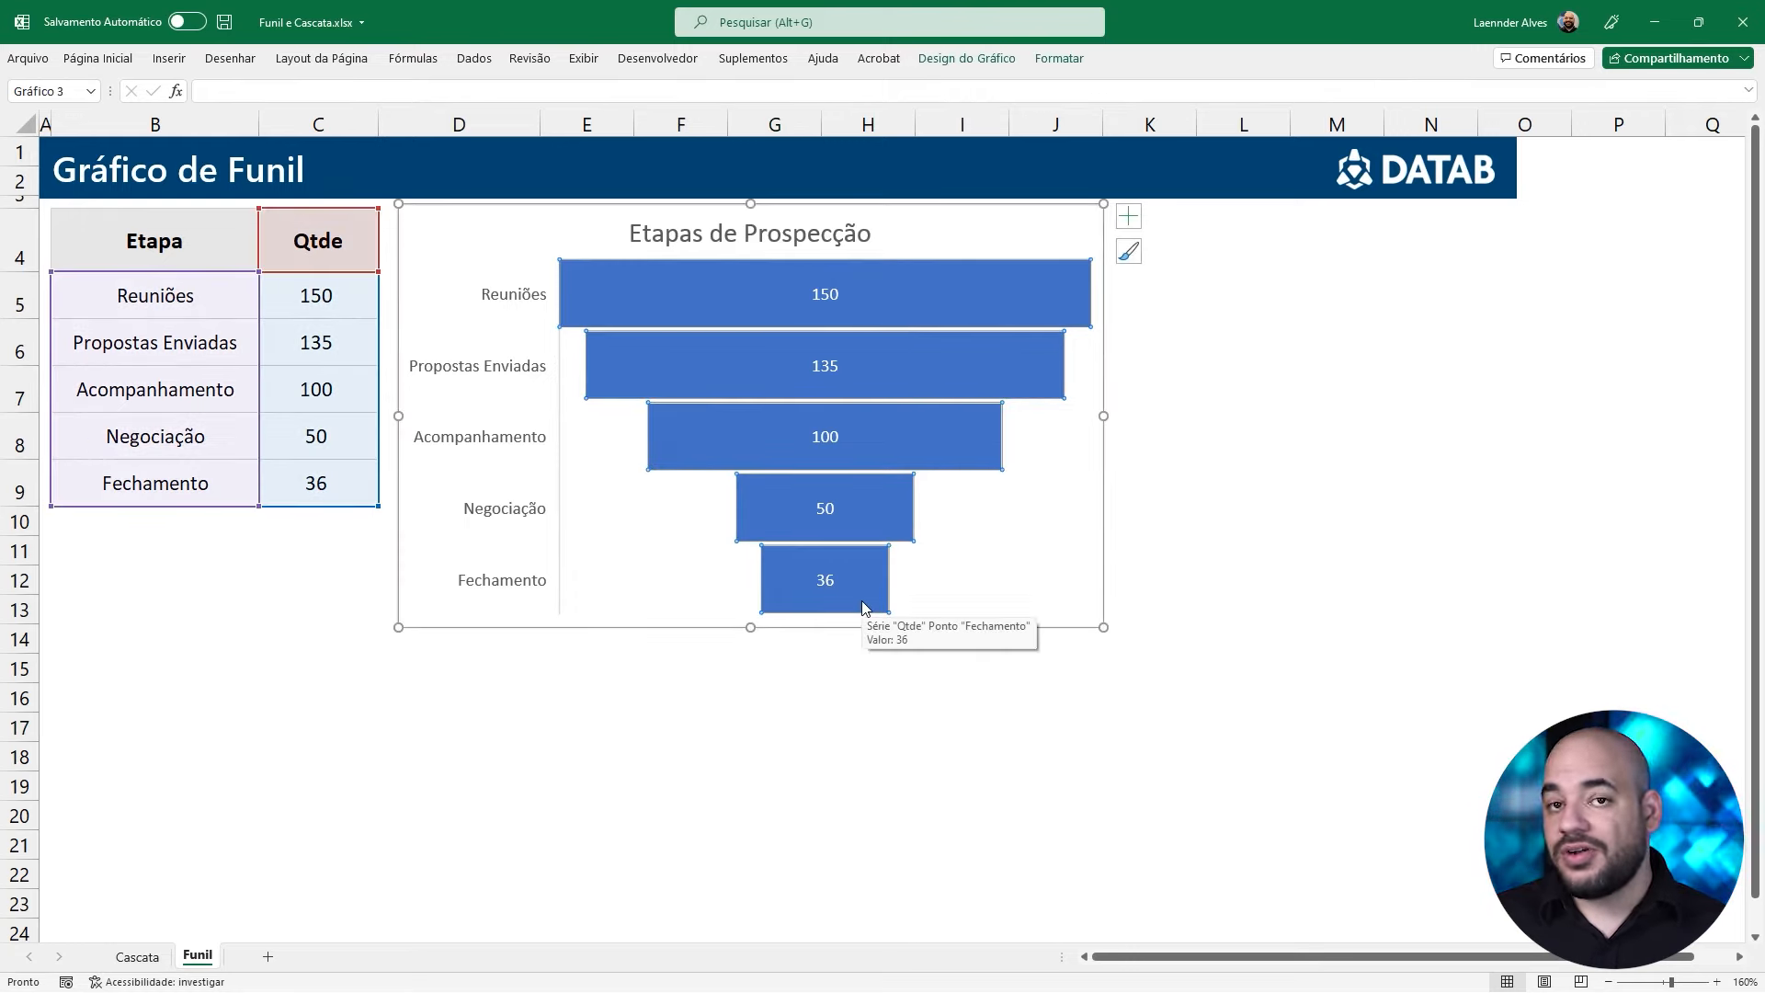
click(808, 691)
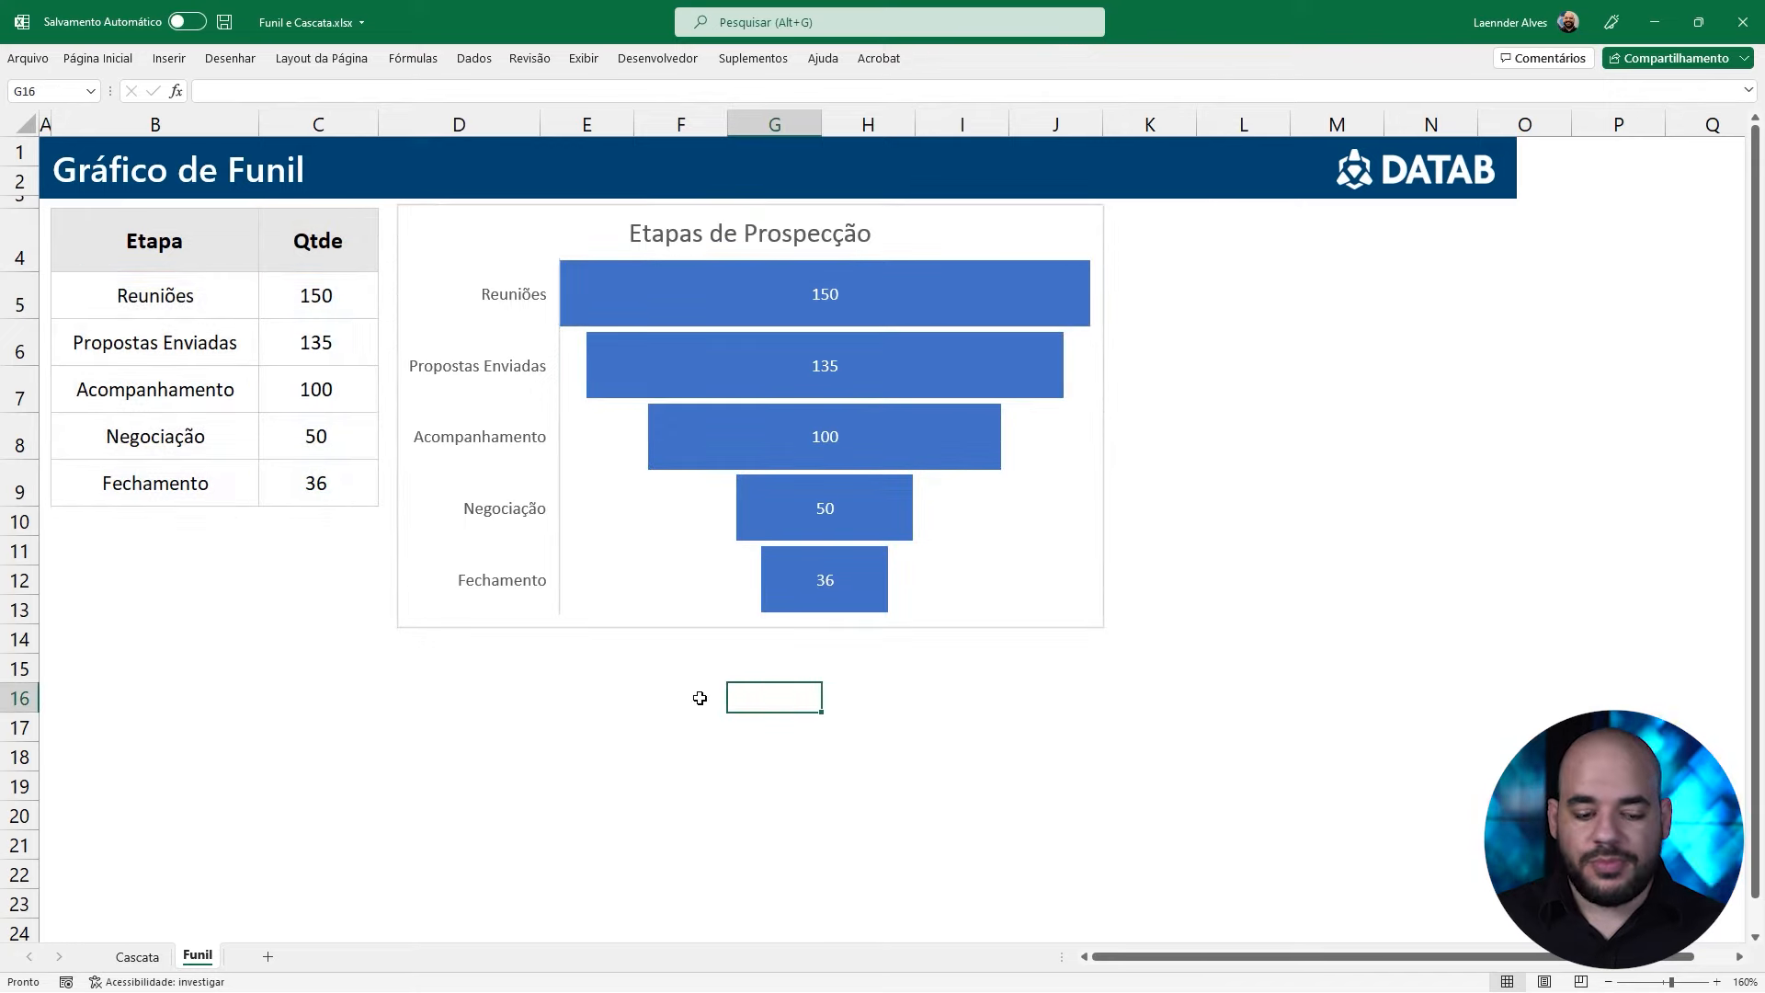
click(136, 957)
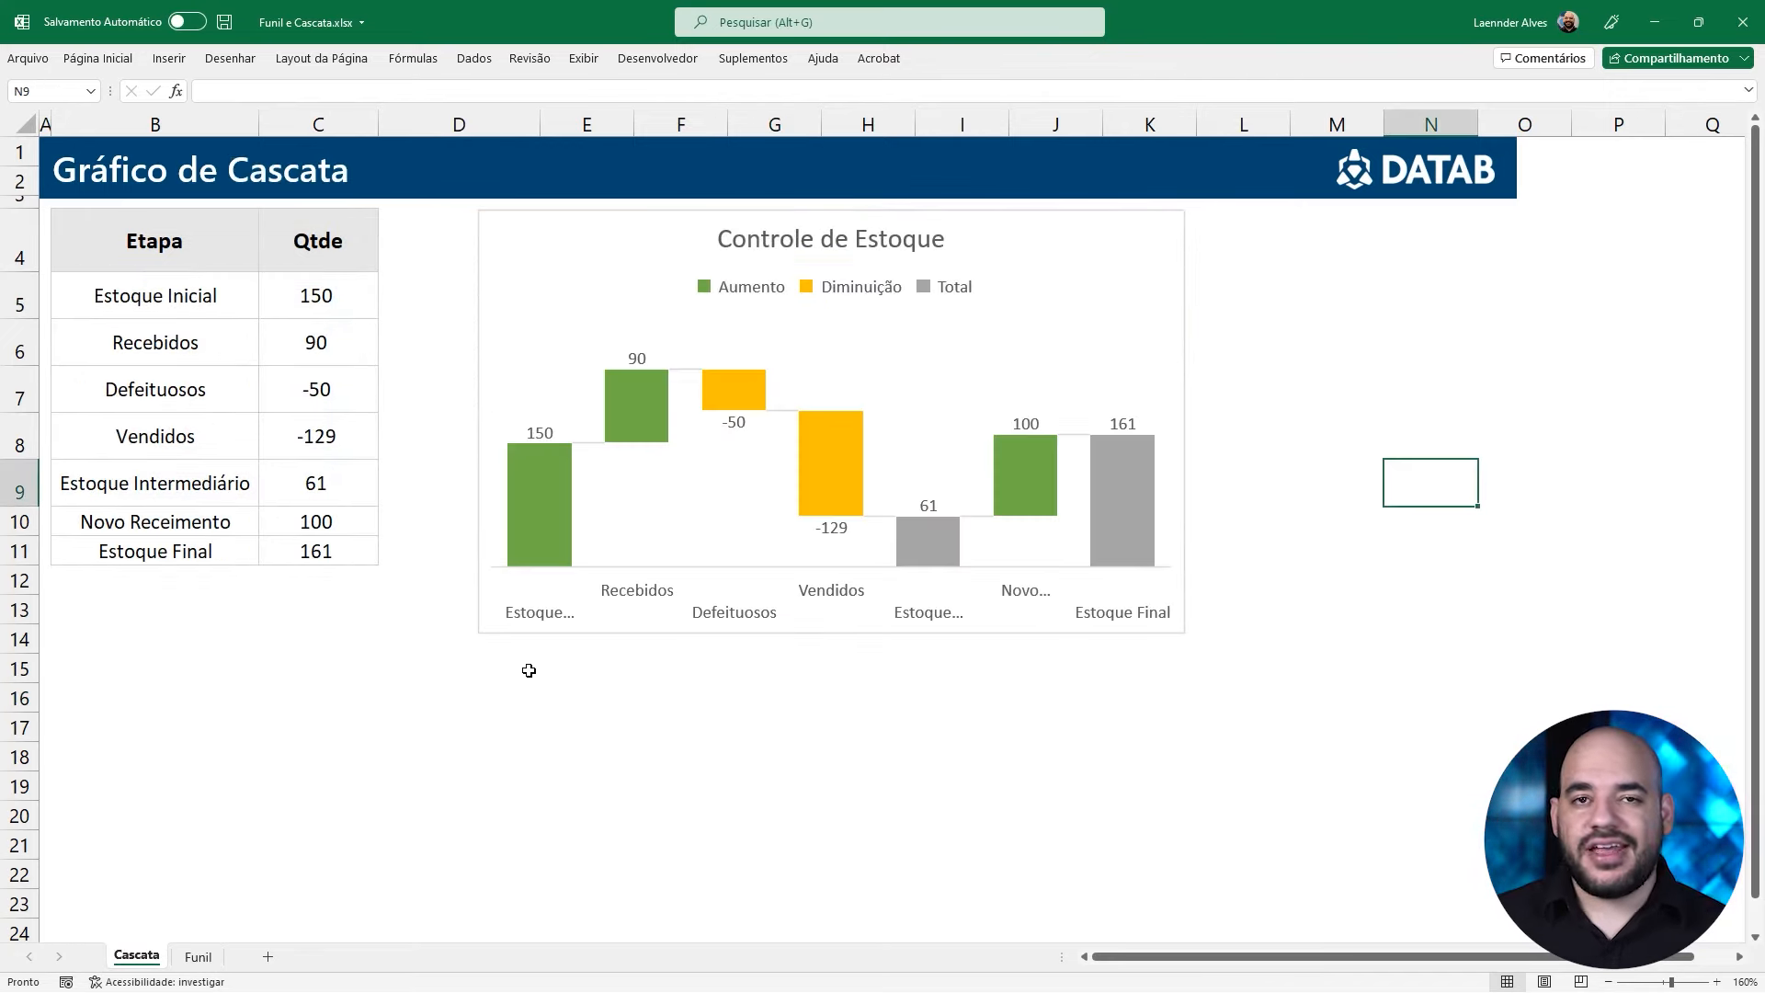